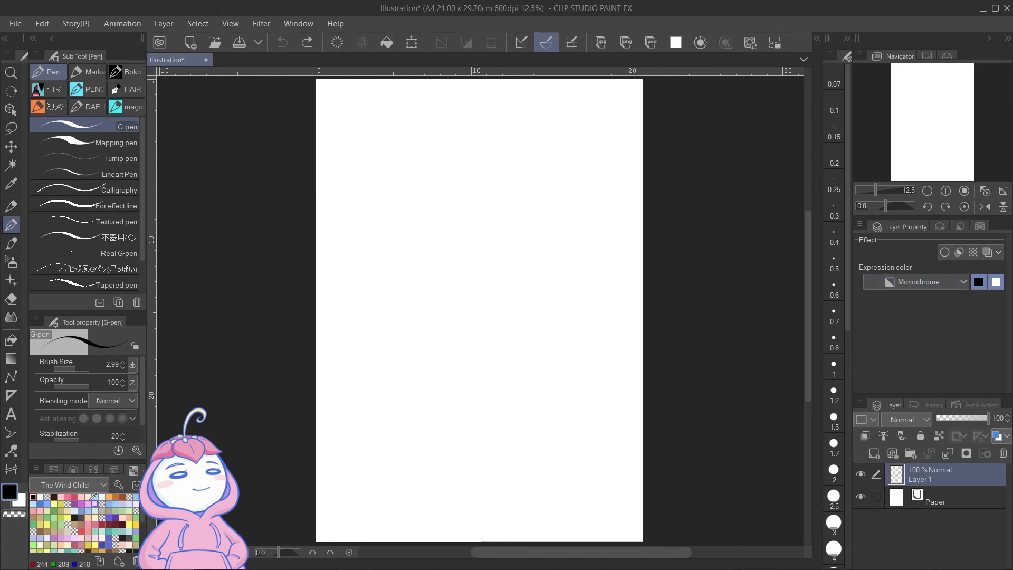
# Scribble a zigzag on Layer 1 with the G-pen in pink and change the drawing color to light blue
pyautogui.click(75, 496)
pyautogui.moveTo(470, 168)
pyautogui.mouseDown()
pyautogui.moveTo(408, 245)
pyautogui.moveTo(471, 219)
pyautogui.moveTo(434, 296)
pyautogui.moveTo(485, 252)
pyautogui.moveTo(511, 254)
pyautogui.moveTo(509, 317)
pyautogui.moveTo(535, 306)
pyautogui.moveTo(567, 336)
pyautogui.mouseUp()
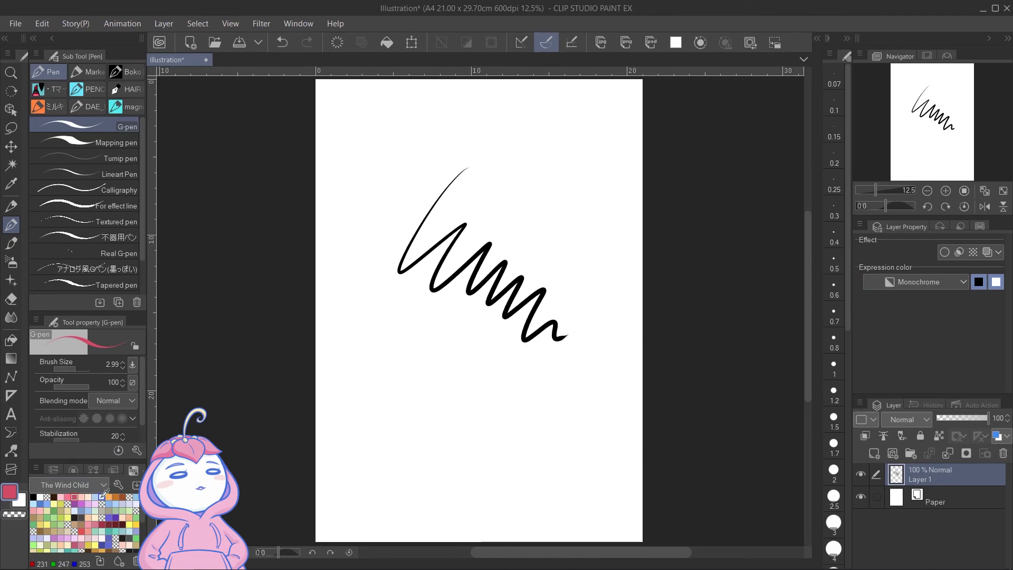
pyautogui.click(95, 496)
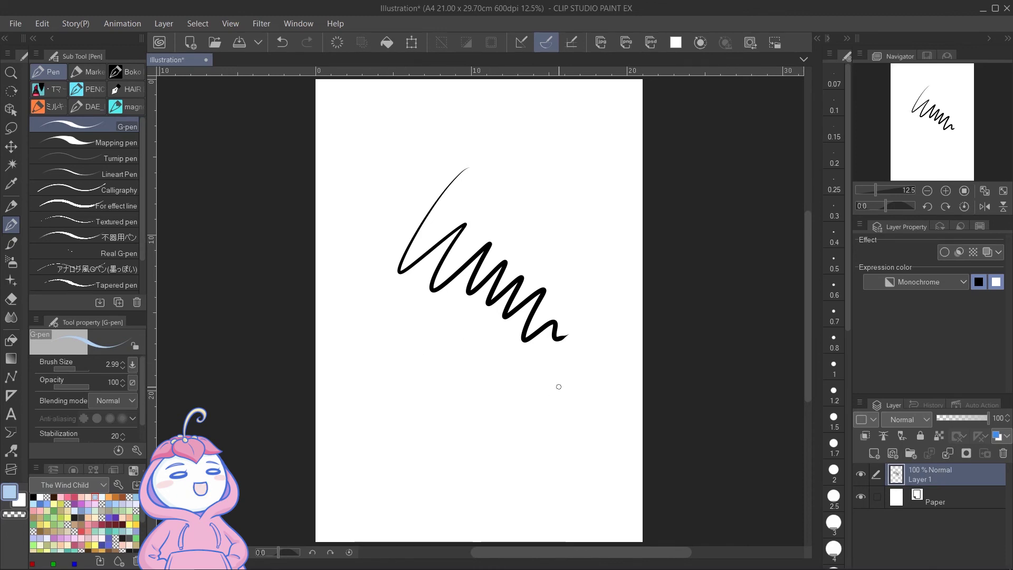
# Check the strokes with the Paper layer hidden and inspect the black zigzag's edge up close
pyautogui.click(861, 497)
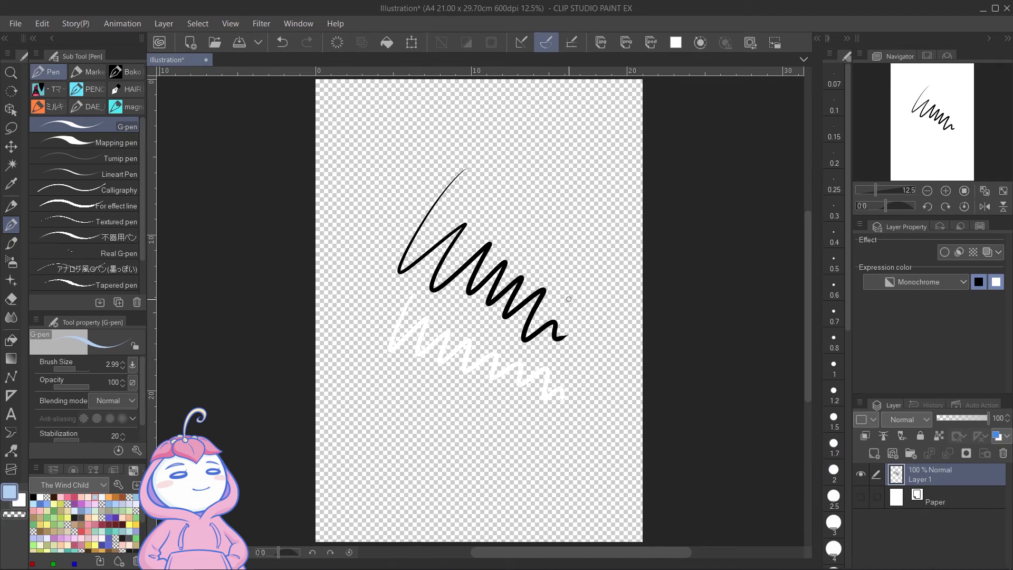
pyautogui.click(861, 499)
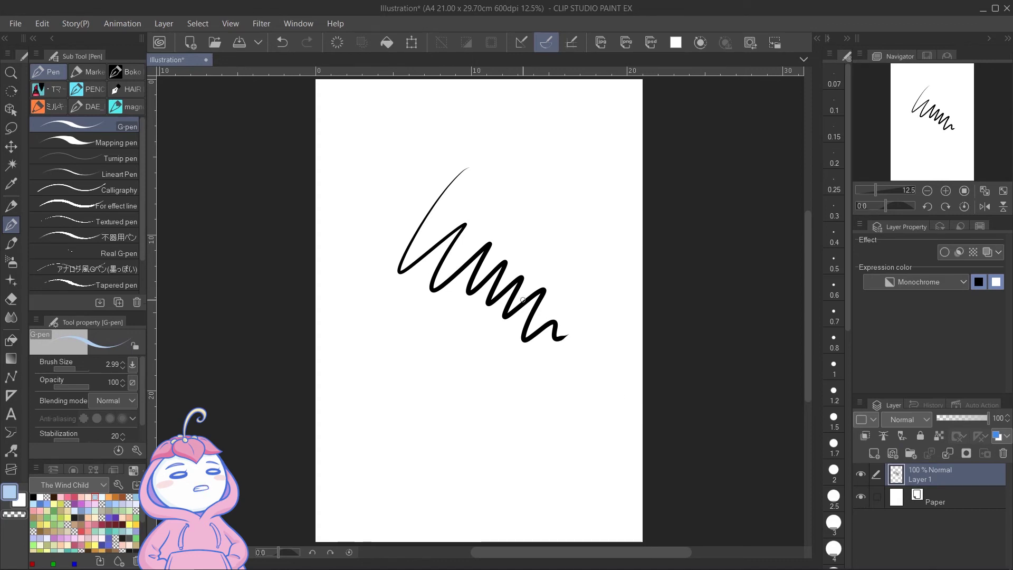
pyautogui.moveTo(512, 287); pyautogui.dragTo(633, 412)
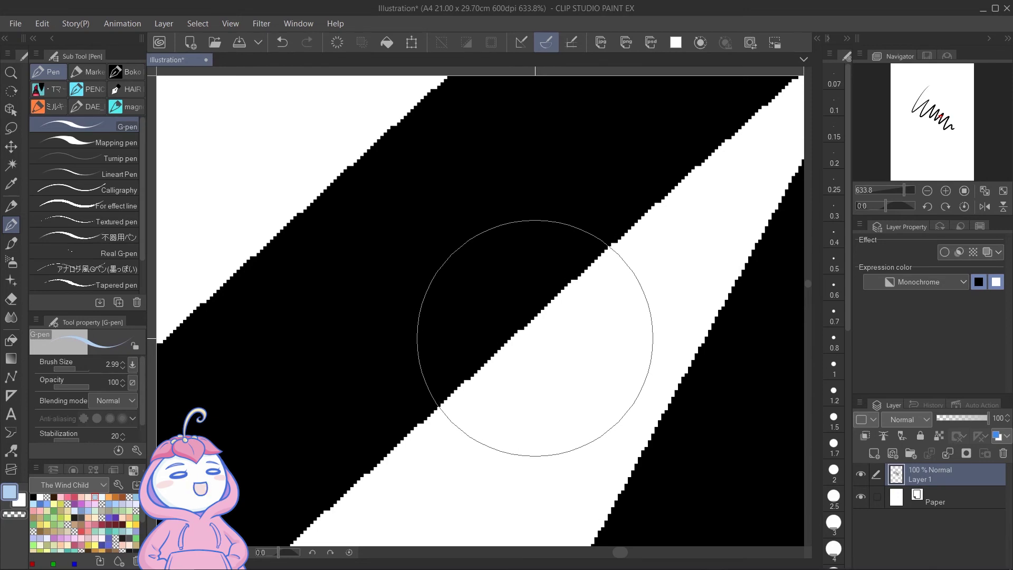
pyautogui.hotkey('ctrl', '0')
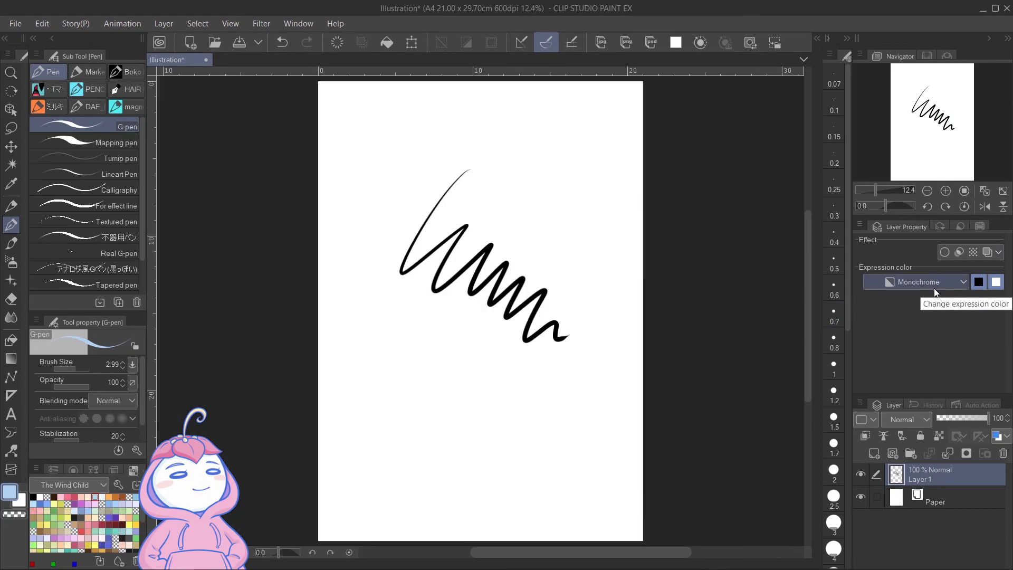
# Hide the Layer Property palette and display it again
pyautogui.click(309, 27)
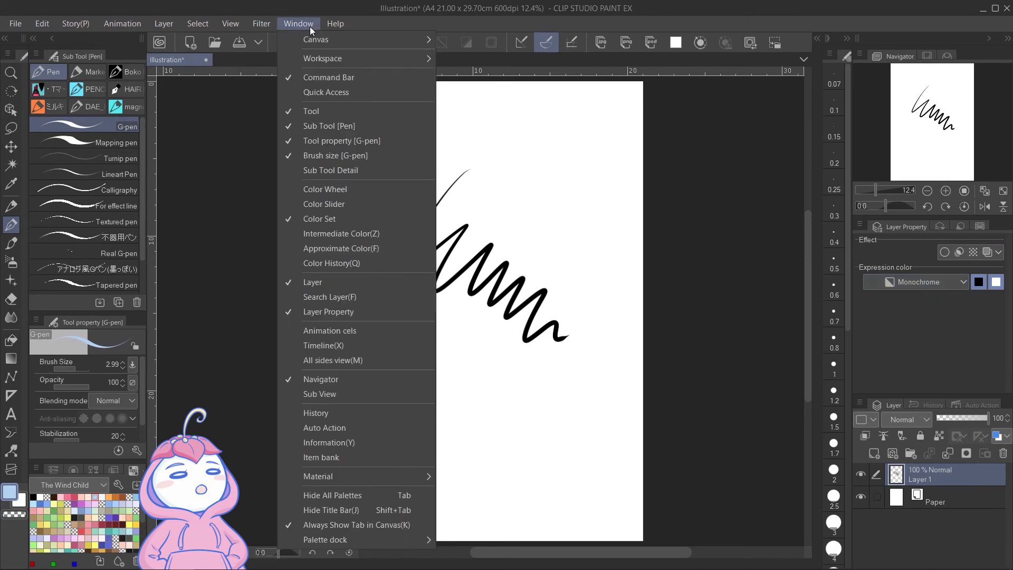
pyautogui.click(397, 310)
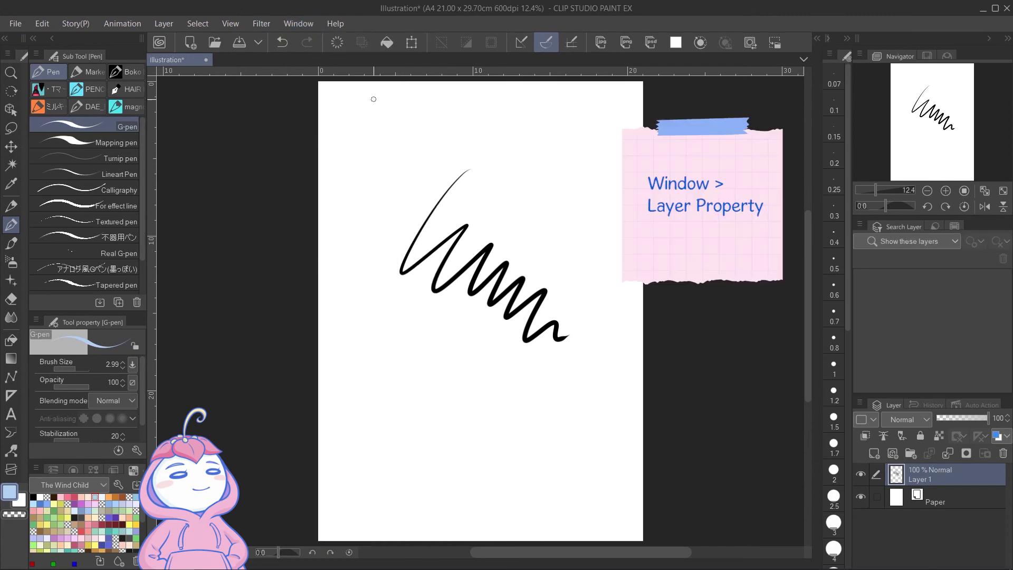
pyautogui.click(299, 21)
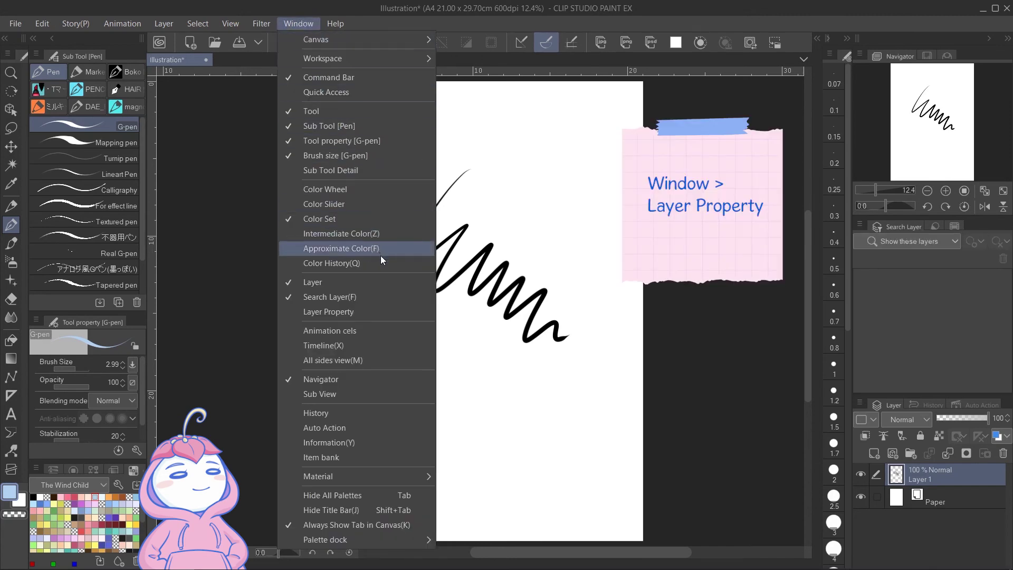
pyautogui.click(394, 314)
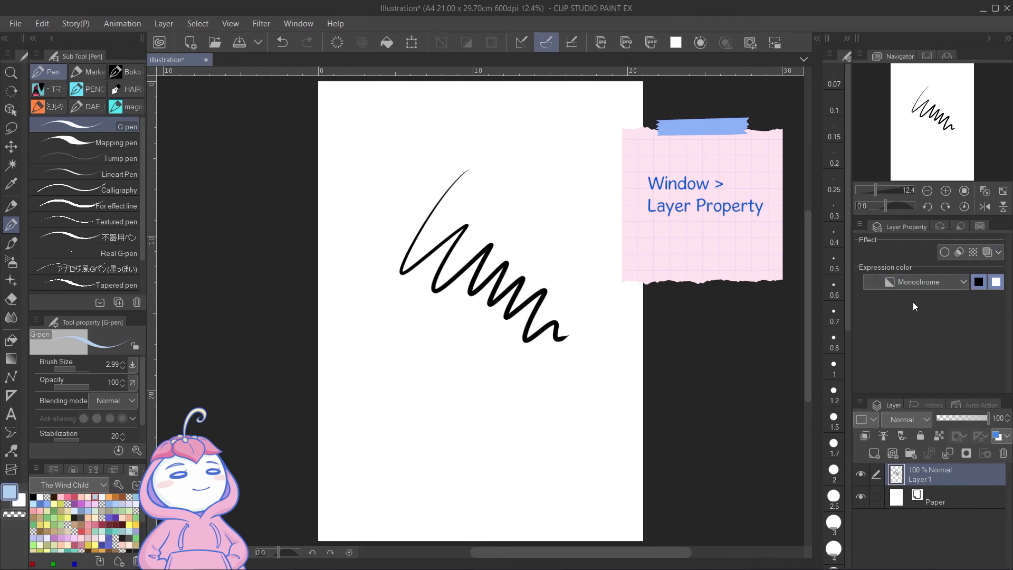
# Set Layer 1's expression color to Gray and scribble a zigzag below the black one
pyautogui.click(916, 282)
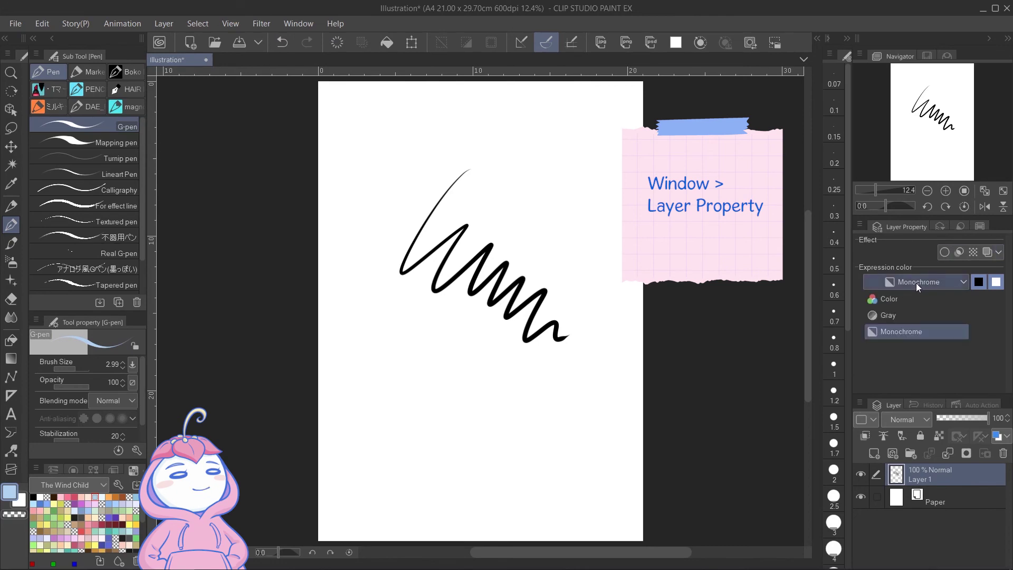
pyautogui.click(908, 320)
pyautogui.moveTo(457, 329)
pyautogui.mouseDown()
pyautogui.moveTo(469, 353)
pyautogui.moveTo(442, 412)
pyautogui.moveTo(473, 386)
pyautogui.moveTo(511, 398)
pyautogui.mouseUp()
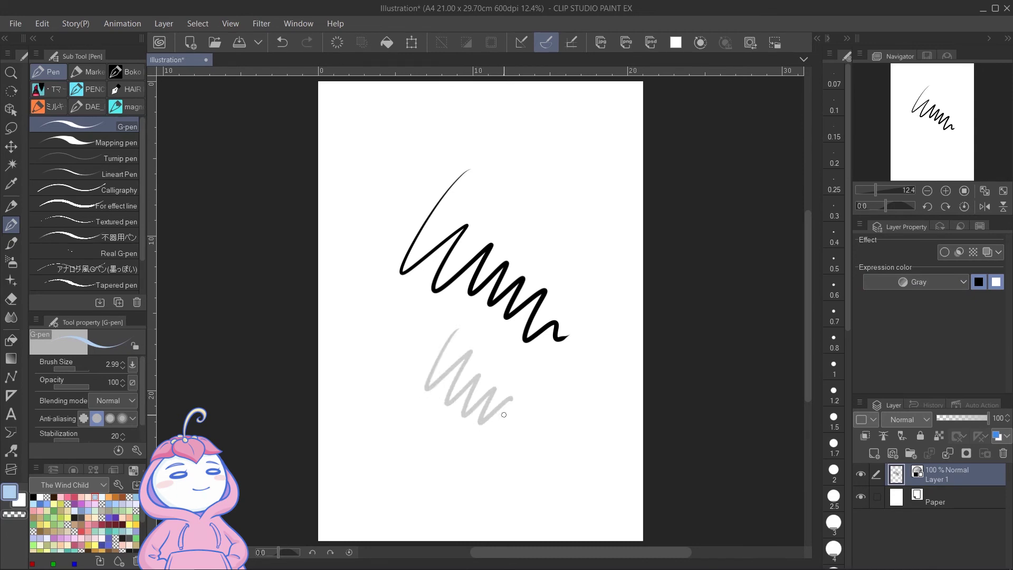
# Set Layer 1's expression color to Color and scribble light blue zigzags near the page's lower part
pyautogui.click(937, 287)
pyautogui.click(929, 299)
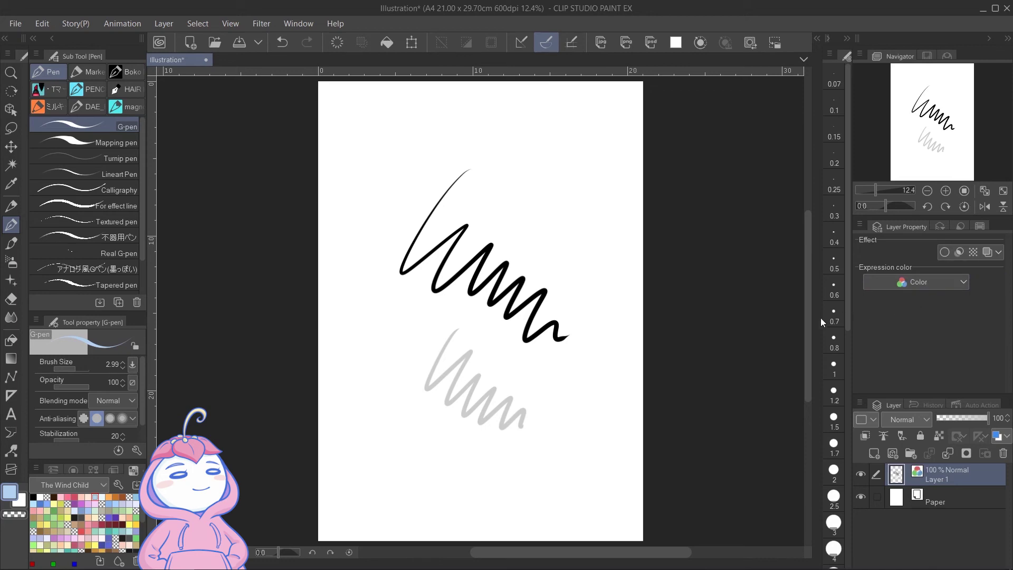
pyautogui.moveTo(400, 443); pyautogui.dragTo(448, 429)
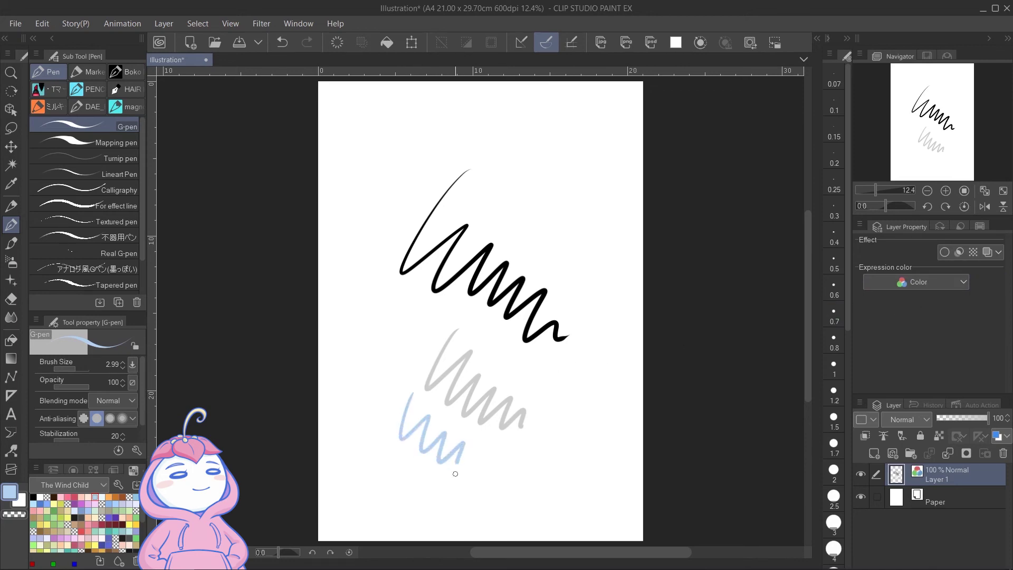
pyautogui.moveTo(454, 469); pyautogui.dragTo(494, 454)
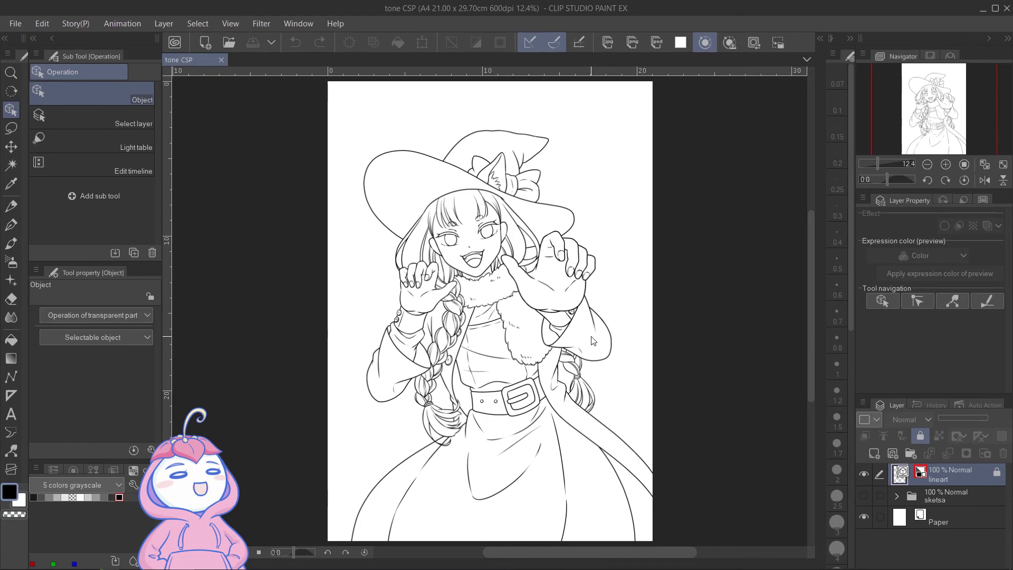
# Add a raster layer directly above the sketsa folder in the tone CSP document
pyautogui.click(938, 501)
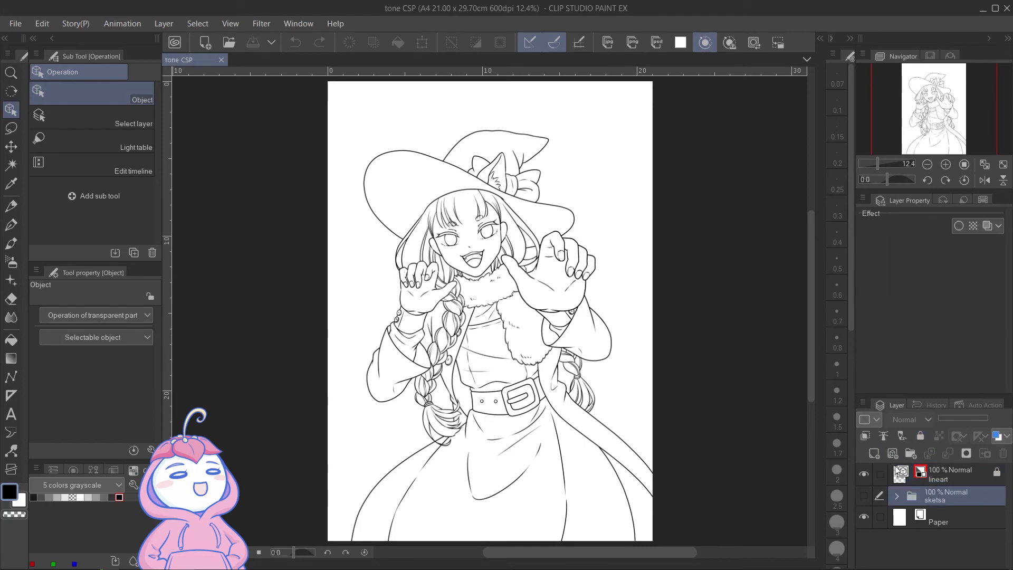
pyautogui.click(873, 453)
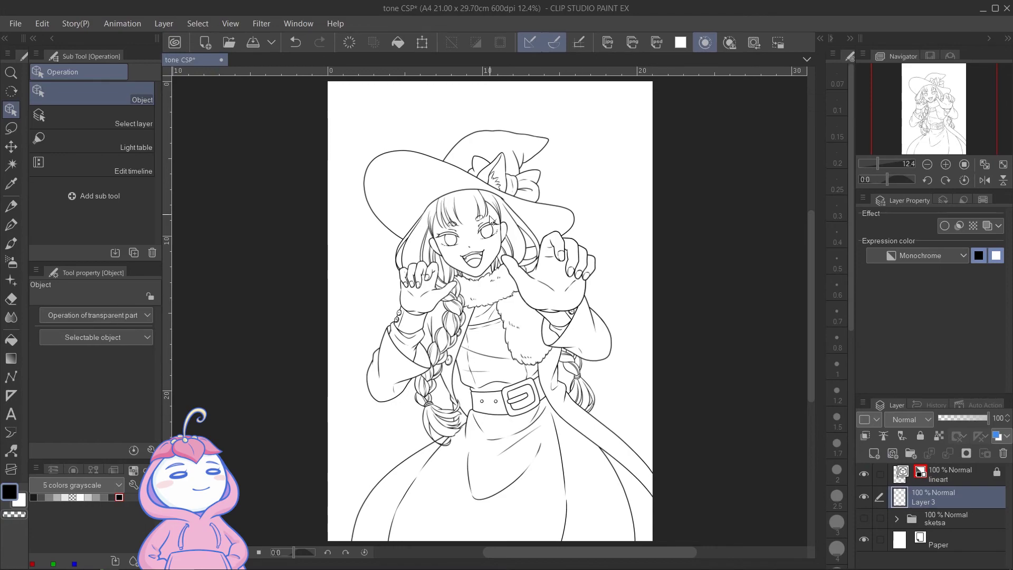
# Draw the boundary of a neck shadow between the chin and the fur collar with the G-pen at size 0.68
pyautogui.scroll(10, 473, 269)
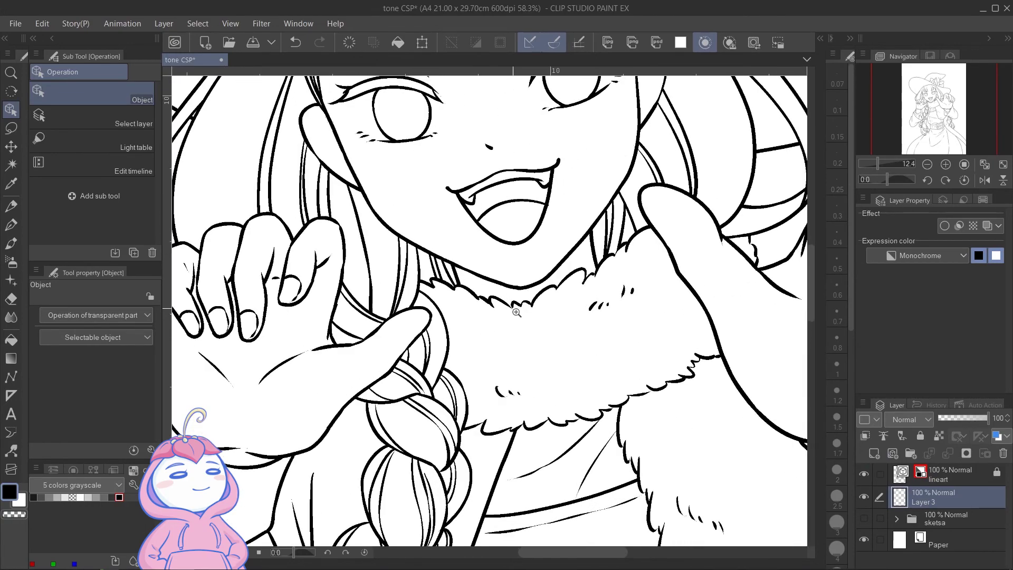
pyautogui.moveTo(521, 320); pyautogui.dragTo(520, 320)
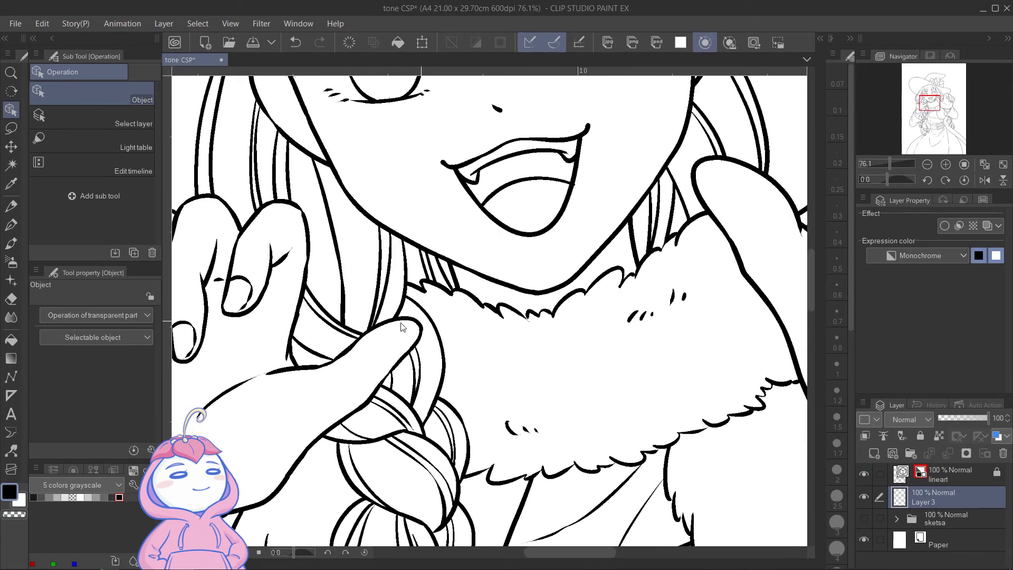
pyautogui.click(11, 225)
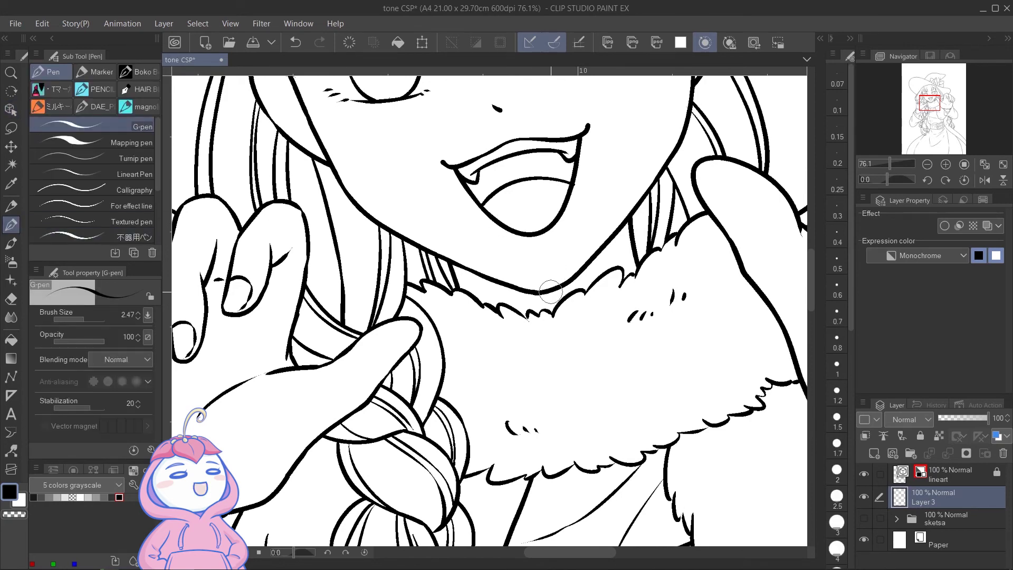
pyautogui.moveTo(548, 302); pyautogui.dragTo(557, 296)
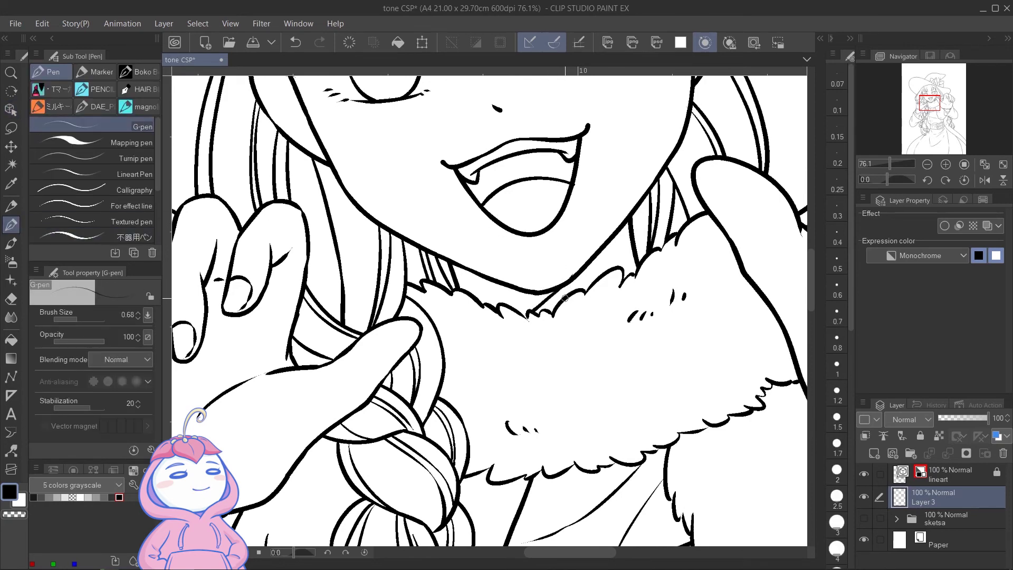
pyautogui.press('e')
pyautogui.press('[')
pyautogui.press('[')
pyautogui.press('[')
pyautogui.press('[')
pyautogui.press('[')
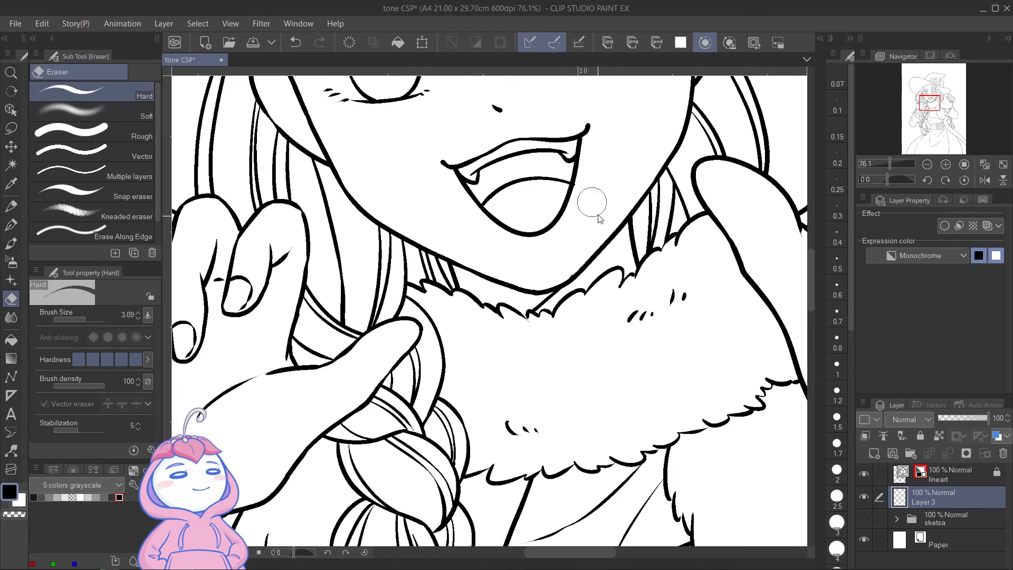
pyautogui.press('p')
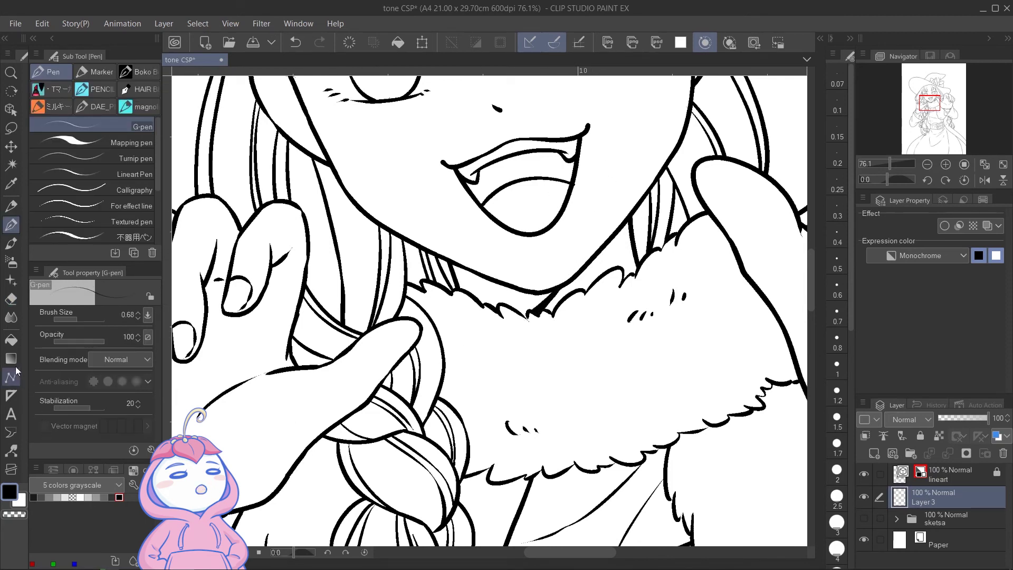
# Fill the neck area under the chin with black using the Refer other layers fill
pyautogui.click(11, 342)
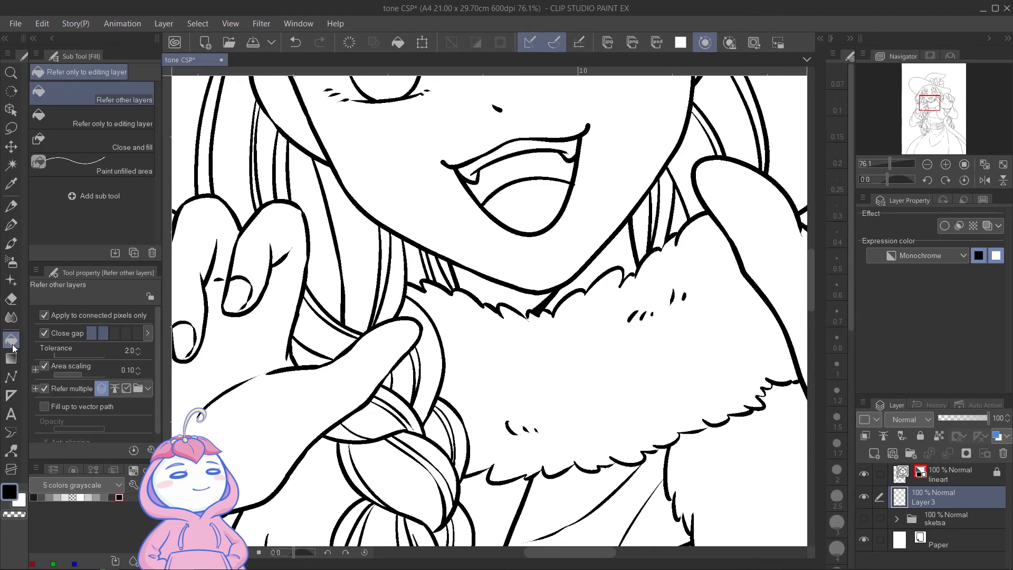
pyautogui.click(102, 389)
pyautogui.click(498, 288)
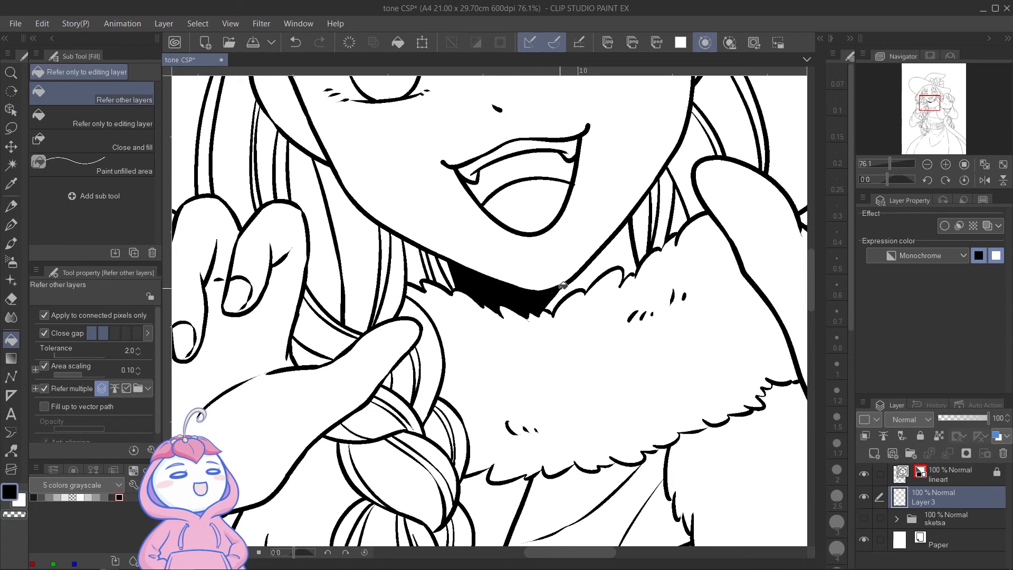
# Blacken the inside of the mouth and the fingernails of both hands with the G-pen and Fill tool
pyautogui.press('p')
pyautogui.moveTo(713, 164); pyautogui.dragTo(597, 217)
pyautogui.scroll(-5, 596, 217)
pyautogui.press('g')
pyautogui.moveTo(375, 372)
pyautogui.mouseDown()
pyautogui.moveTo(444, 355)
pyautogui.moveTo(528, 355)
pyautogui.mouseUp()
pyautogui.press('p')
pyautogui.moveTo(493, 222); pyautogui.dragTo(473, 235)
pyautogui.moveTo(385, 315); pyautogui.dragTo(372, 323)
pyautogui.moveTo(248, 286); pyautogui.dragTo(253, 306)
pyautogui.moveTo(323, 285); pyautogui.dragTo(315, 314)
pyautogui.moveTo(286, 259); pyautogui.dragTo(280, 272)
# Fill the sleeve openings, the shadow beside the waist and the cloak lining with black
pyautogui.scroll(-7, 292, 275)
pyautogui.press('g')
pyautogui.scroll(2, 339, 249)
pyautogui.moveTo(339, 249); pyautogui.dragTo(327, 365)
pyautogui.click(380, 360)
pyautogui.moveTo(380, 264)
pyautogui.mouseDown()
pyautogui.moveTo(390, 433)
pyautogui.moveTo(380, 488)
pyautogui.mouseUp()
# Draw black vertical oval pupils in both eyes with the G-pen
pyautogui.scroll(5, 407, 226)
pyautogui.press('p')
pyautogui.moveTo(373, 207)
pyautogui.mouseDown()
pyautogui.moveTo(370, 261)
pyautogui.moveTo(375, 216)
pyautogui.mouseUp()
pyautogui.moveTo(696, 136)
pyautogui.mouseDown()
pyautogui.moveTo(719, 185)
pyautogui.moveTo(712, 144)
pyautogui.moveTo(711, 165)
pyautogui.moveTo(720, 165)
pyautogui.moveTo(719, 187)
pyautogui.mouseUp()
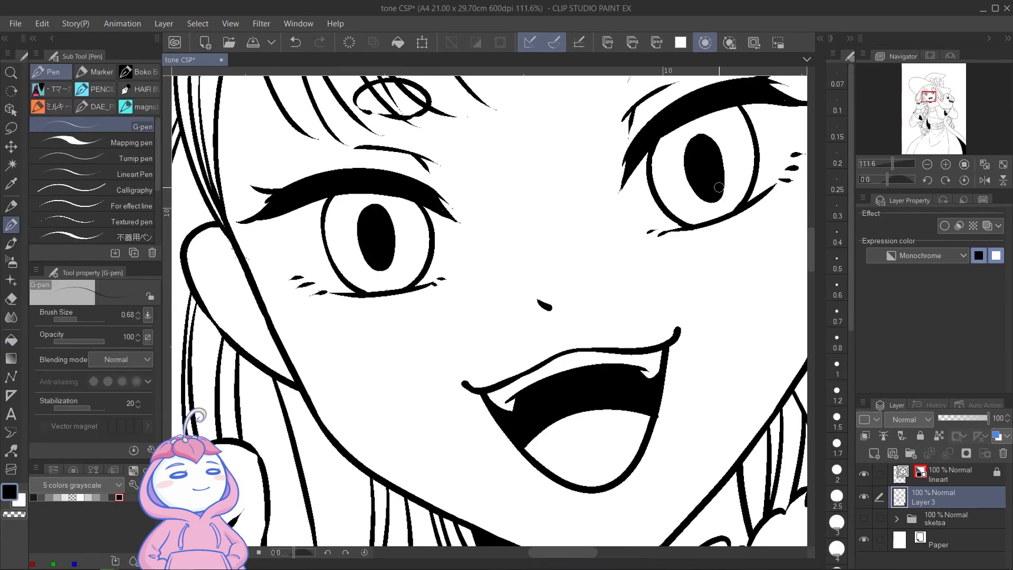
# Ink black shading on the belt buckle's prong and inner frame, trimming it with the Hard eraser
pyautogui.scroll(-6, 561, 103)
pyautogui.scroll(4, 535, 122)
pyautogui.moveTo(513, 160)
pyautogui.mouseDown()
pyautogui.moveTo(446, 426)
pyautogui.moveTo(580, 174)
pyautogui.moveTo(575, 186)
pyautogui.mouseUp()
pyautogui.scroll(2, 580, 174)
pyautogui.moveTo(624, 188); pyautogui.dragTo(612, 206)
pyautogui.moveTo(528, 507); pyautogui.dragTo(628, 69)
pyautogui.moveTo(686, 243); pyautogui.dragTo(235, 280)
pyautogui.moveTo(586, 293); pyautogui.dragTo(596, 277)
pyautogui.moveTo(527, 369); pyautogui.dragTo(591, 221)
pyautogui.scroll(2, 591, 221)
pyautogui.moveTo(384, 338)
pyautogui.mouseDown()
pyautogui.moveTo(597, 258)
pyautogui.moveTo(385, 325)
pyautogui.moveTo(618, 261)
pyautogui.mouseUp()
pyautogui.moveTo(656, 328); pyautogui.dragTo(638, 241)
pyautogui.moveTo(374, 309)
pyautogui.mouseDown()
pyautogui.moveTo(436, 324)
pyautogui.moveTo(537, 281)
pyautogui.mouseUp()
pyautogui.moveTo(385, 309)
pyautogui.mouseDown()
pyautogui.moveTo(461, 312)
pyautogui.moveTo(540, 278)
pyautogui.moveTo(412, 311)
pyautogui.moveTo(540, 265)
pyautogui.moveTo(542, 291)
pyautogui.mouseUp()
pyautogui.scroll(1, 542, 272)
pyautogui.press('e')
pyautogui.moveTo(384, 376); pyautogui.dragTo(528, 329)
# Add black shadow strokes to the buckle's inner corner and all around its outer rim
pyautogui.press('p')
pyautogui.moveTo(421, 371); pyautogui.dragTo(424, 427)
pyautogui.moveTo(357, 214)
pyautogui.mouseDown()
pyautogui.moveTo(378, 439)
pyautogui.moveTo(430, 481)
pyautogui.mouseUp()
pyautogui.moveTo(330, 244)
pyautogui.mouseDown()
pyautogui.moveTo(412, 195)
pyautogui.moveTo(330, 285)
pyautogui.mouseUp()
pyautogui.moveTo(431, 190); pyautogui.dragTo(455, 184)
pyautogui.moveTo(462, 179); pyautogui.dragTo(507, 164)
pyautogui.moveTo(672, 209); pyautogui.dragTo(659, 199)
pyautogui.moveTo(600, 163); pyautogui.dragTo(646, 329)
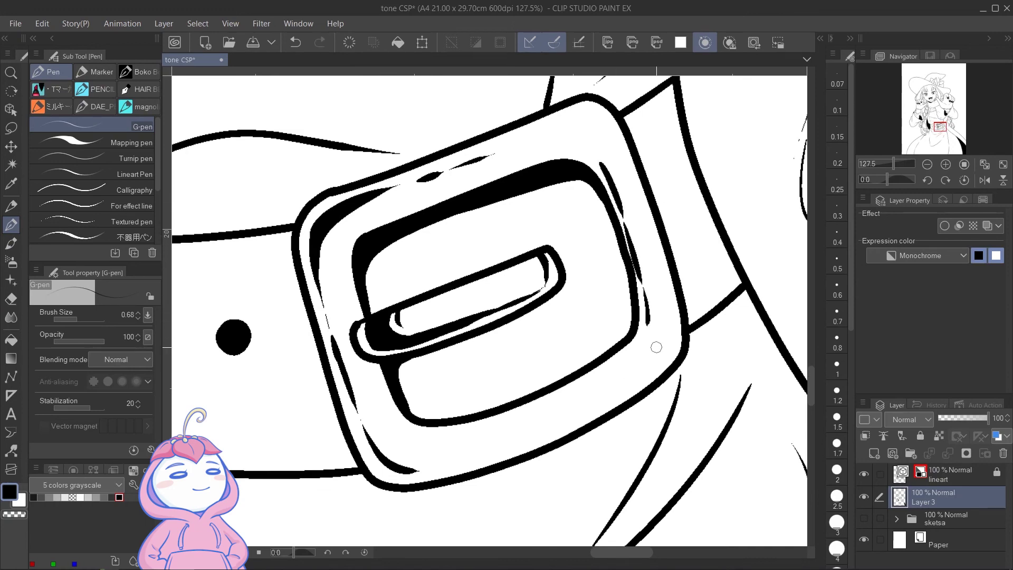
pyautogui.moveTo(600, 410); pyautogui.dragTo(507, 450)
pyautogui.scroll(1, 390, 449)
pyautogui.moveTo(357, 421); pyautogui.dragTo(482, 458)
pyautogui.moveTo(663, 383); pyautogui.dragTo(693, 362)
# Thicken the curved lower tip of the skirt's front drape outline with the G-pen
pyautogui.scroll(-6, 504, 230)
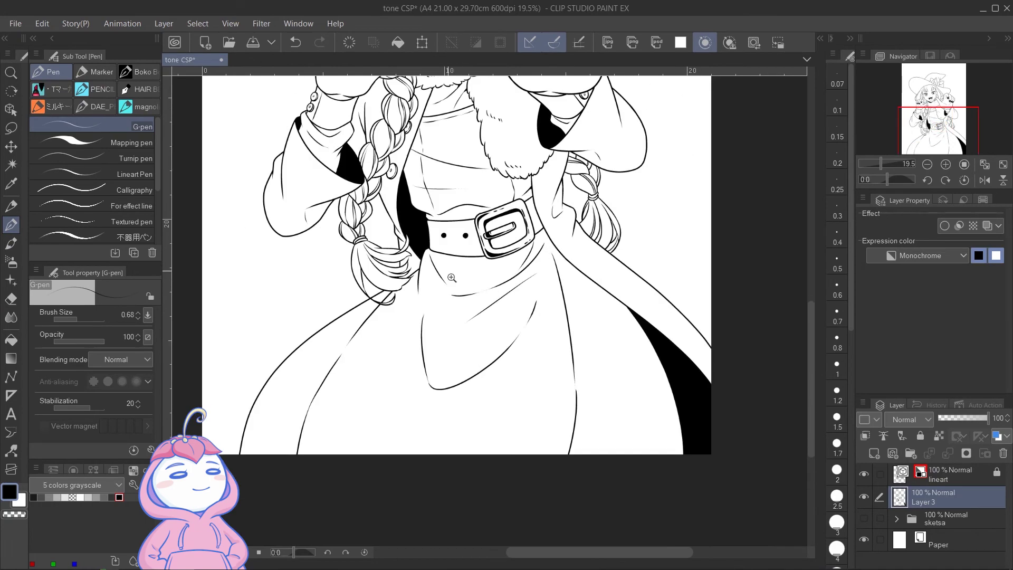
pyautogui.scroll(5, 520, 267)
pyautogui.moveTo(521, 378); pyautogui.dragTo(634, 79)
pyautogui.scroll(1, 332, 432)
pyautogui.moveTo(314, 370)
pyautogui.mouseDown()
pyautogui.moveTo(358, 460)
pyautogui.moveTo(609, 358)
pyautogui.mouseUp()
pyautogui.moveTo(385, 459); pyautogui.dragTo(514, 428)
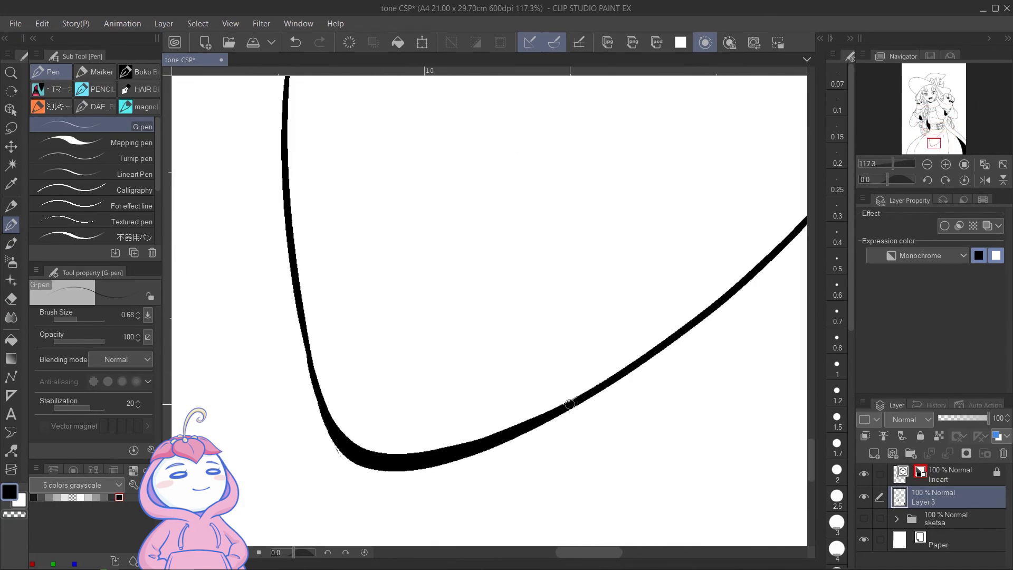
# Add further G-pen line weight to selected outlines and folds of the drawing
pyautogui.scroll(-6, 514, 427)
pyautogui.moveTo(563, 387); pyautogui.dragTo(550, 362)
pyautogui.scroll(4, 734, 273)
pyautogui.moveTo(733, 273); pyautogui.dragTo(608, 318)
pyautogui.scroll(-2, 608, 318)
pyautogui.moveTo(503, 106); pyautogui.dragTo(526, 369)
pyautogui.scroll(4, 647, 87)
pyautogui.moveTo(646, 88); pyautogui.dragTo(598, 292)
pyautogui.scroll(-3, 591, 248)
pyautogui.moveTo(317, 253); pyautogui.dragTo(591, 248)
pyautogui.scroll(2, 475, 254)
pyautogui.moveTo(242, 496)
pyautogui.mouseDown()
pyautogui.moveTo(359, 217)
pyautogui.moveTo(340, 79)
pyautogui.mouseUp()
pyautogui.moveTo(549, 280)
pyautogui.mouseDown()
pyautogui.moveTo(556, 287)
pyautogui.moveTo(565, 276)
pyautogui.mouseUp()
pyautogui.scroll(-3, 516, 289)
pyautogui.moveTo(516, 290); pyautogui.dragTo(336, 411)
pyautogui.scroll(3, 514, 221)
pyautogui.moveTo(514, 220); pyautogui.dragTo(441, 339)
pyautogui.scroll(-6, 441, 340)
pyautogui.moveTo(501, 158); pyautogui.dragTo(518, 330)
# Close off the fold shapes at the base of the hat's crown and fill them with black
pyautogui.scroll(5, 517, 330)
pyautogui.scroll(1, 517, 330)
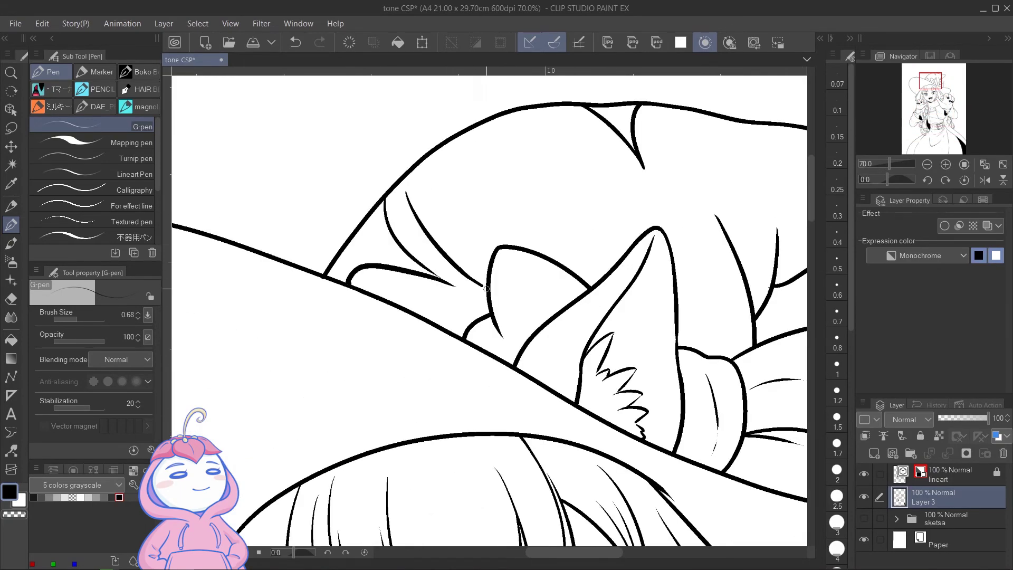
pyautogui.scroll(1, 475, 311)
pyautogui.moveTo(400, 322); pyautogui.dragTo(520, 343)
pyautogui.press('g')
pyautogui.click(327, 233)
pyautogui.click(475, 254)
pyautogui.click(422, 348)
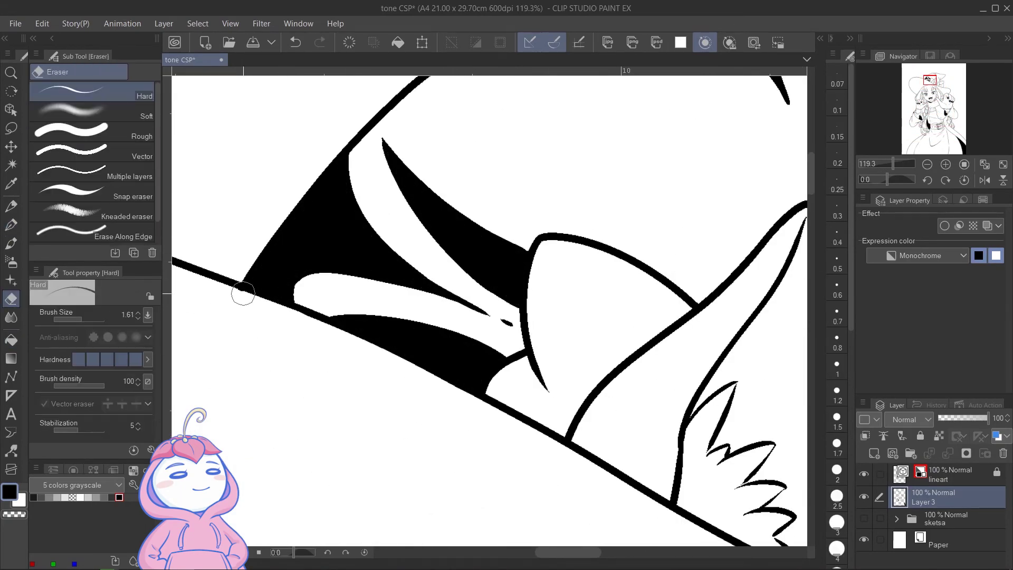
# Outline fold shadows along the hat's upper edge and near its tip, and fill them with black
pyautogui.moveTo(652, 220); pyautogui.dragTo(346, 437)
pyautogui.moveTo(470, 278); pyautogui.dragTo(319, 132)
pyautogui.moveTo(331, 192); pyautogui.dragTo(424, 221)
pyautogui.moveTo(449, 255); pyautogui.dragTo(542, 386)
pyautogui.moveTo(555, 276); pyautogui.dragTo(521, 266)
pyautogui.moveTo(518, 258)
pyautogui.mouseDown()
pyautogui.moveTo(536, 328)
pyautogui.moveTo(574, 333)
pyautogui.mouseUp()
pyautogui.moveTo(528, 164); pyautogui.dragTo(560, 260)
pyautogui.moveTo(643, 208); pyautogui.dragTo(681, 257)
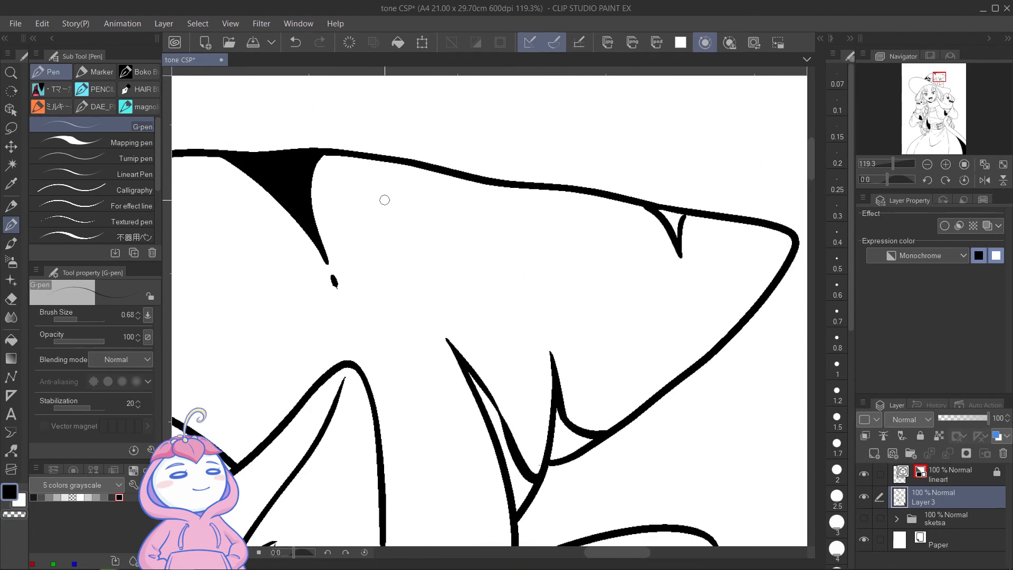
pyautogui.press('g')
pyautogui.click(673, 227)
# Draw a curved fold shadow on the hat between the ear and the bow, redoing its upper line
pyautogui.scroll(-1, 577, 355)
pyautogui.moveTo(507, 365); pyautogui.dragTo(605, 377)
pyautogui.moveTo(500, 312); pyautogui.dragTo(580, 317)
pyautogui.hotkey('ctrl', 'z')
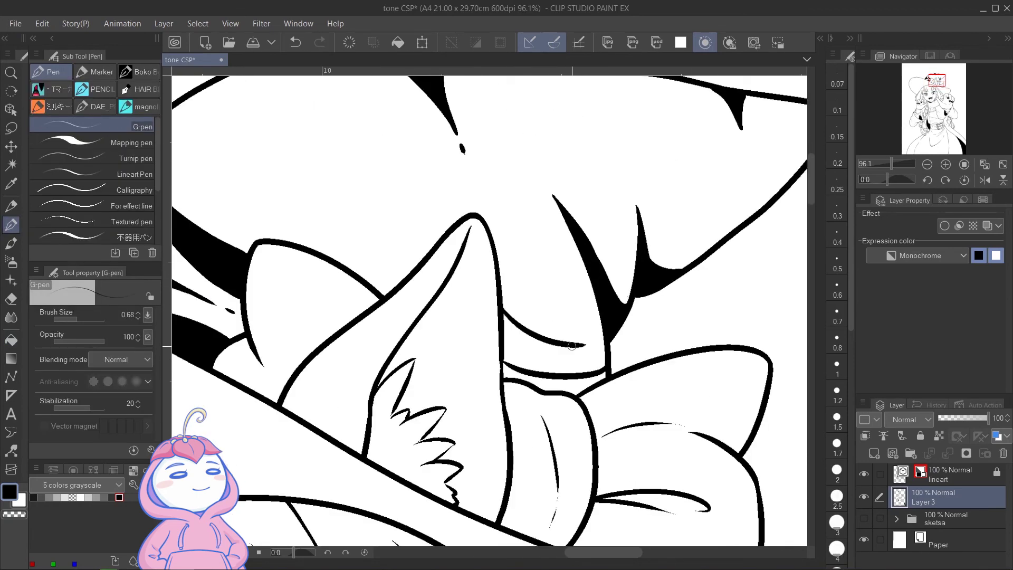
pyautogui.moveTo(509, 330); pyautogui.dragTo(577, 345)
pyautogui.press('g')
pyautogui.scroll(-5, 615, 312)
pyautogui.moveTo(702, 405)
pyautogui.mouseDown()
pyautogui.moveTo(685, 227)
pyautogui.moveTo(653, 194)
pyautogui.mouseUp()
pyautogui.hotkey('ctrl', '0')
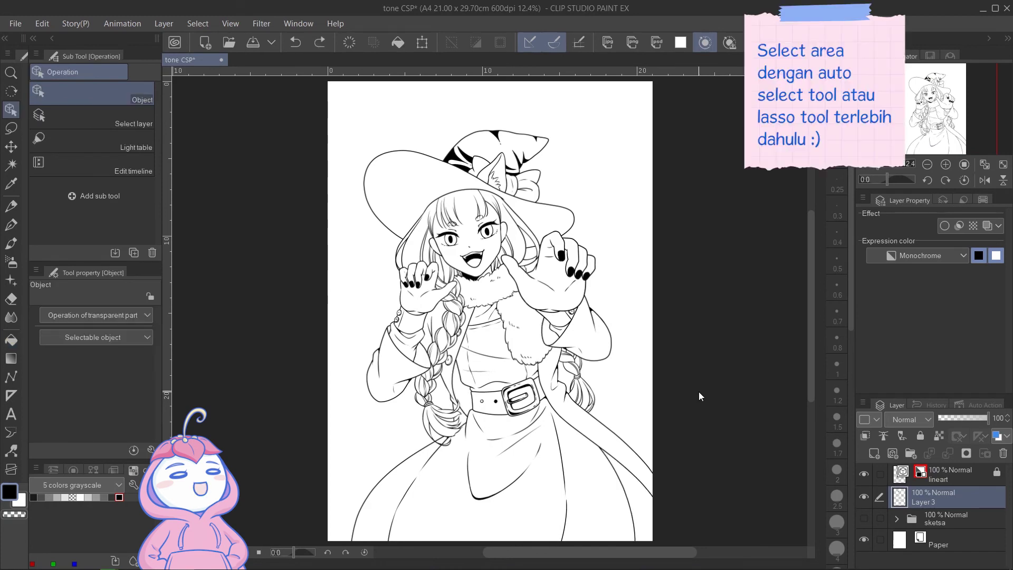
# Auto select the inner lining areas of both sleeves and the coat, referring to other layers
pyautogui.click(11, 165)
pyautogui.click(91, 120)
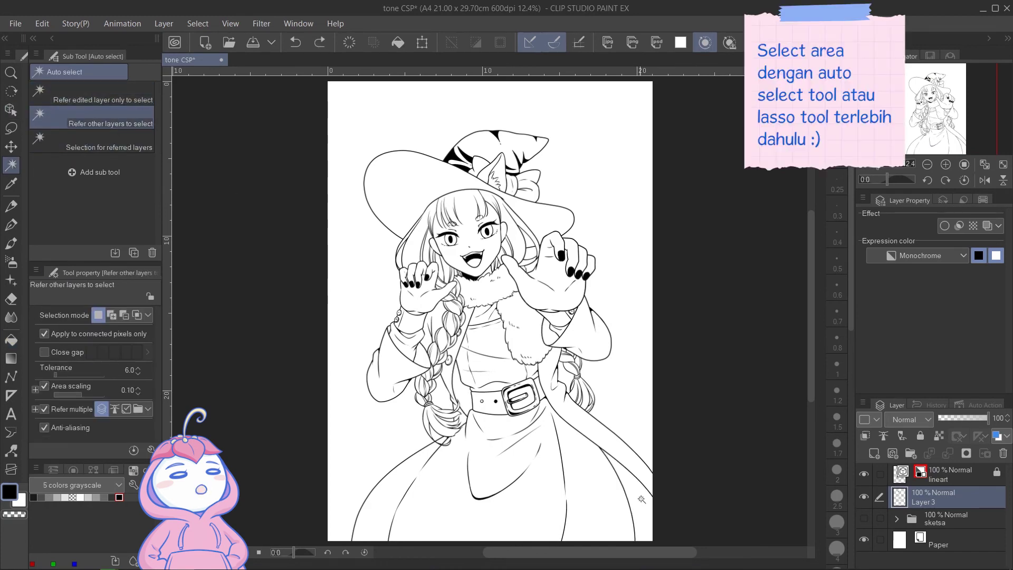
pyautogui.click(636, 496)
pyautogui.keyDown('shift'); pyautogui.click(549, 334); pyautogui.keyUp('shift')
pyautogui.keyDown('shift'); pyautogui.click(463, 404); pyautogui.keyUp('shift')
pyautogui.keyDown('shift'); pyautogui.click(422, 358); pyautogui.keyUp('shift')
pyautogui.keyDown('shift'); pyautogui.click(390, 328); pyautogui.keyUp('shift')
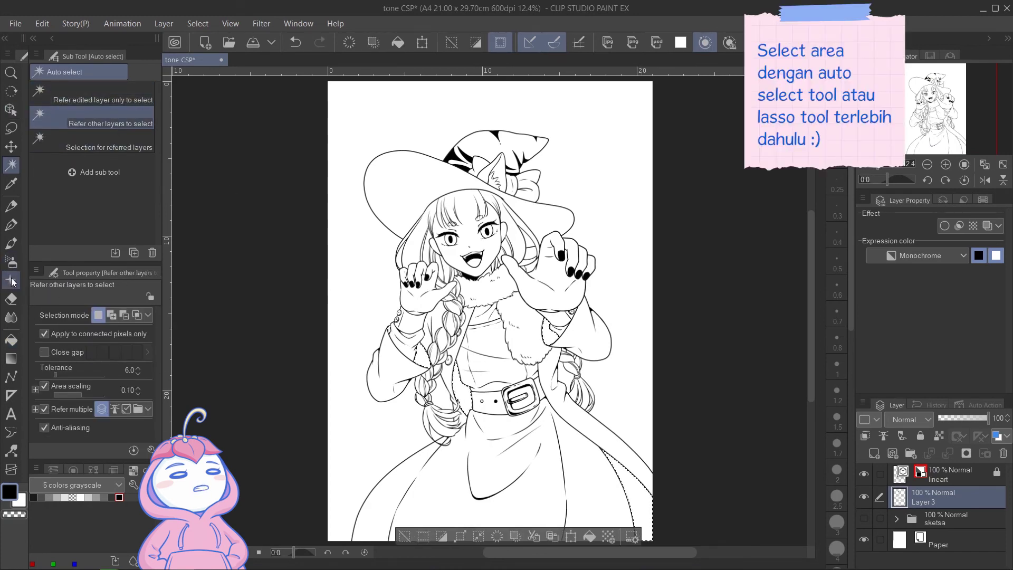
# Brush Gauze cloud hatching texture over the selected sleeve and coat lining areas and inspect the texture up close
pyautogui.click(11, 280)
pyautogui.click(95, 72)
pyautogui.moveTo(594, 459); pyautogui.dragTo(624, 514)
pyautogui.moveTo(548, 345); pyautogui.dragTo(561, 309)
pyautogui.moveTo(400, 337); pyautogui.dragTo(423, 348)
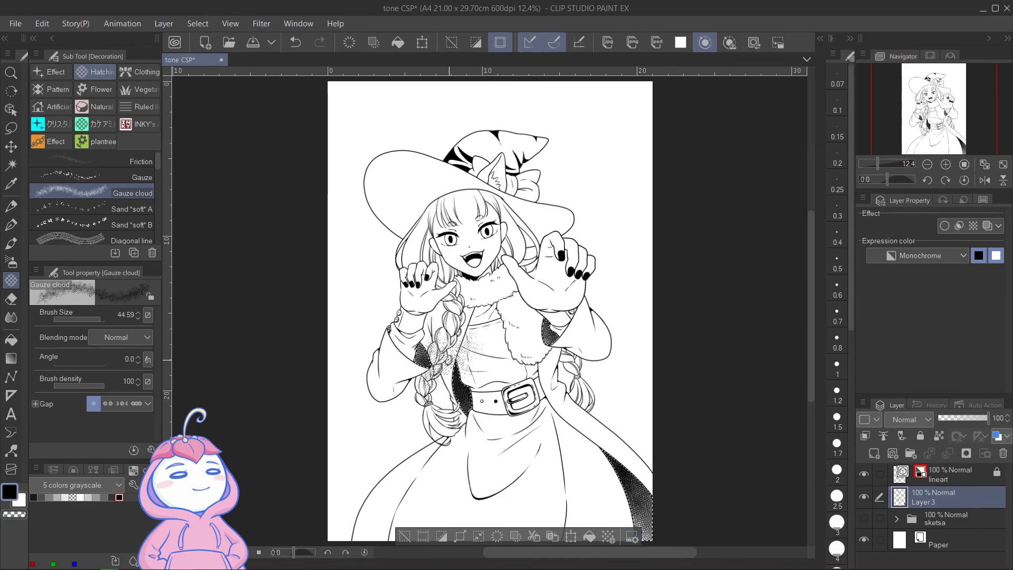
pyautogui.scroll(5, 430, 364)
pyautogui.moveTo(311, 260); pyautogui.dragTo(219, 227)
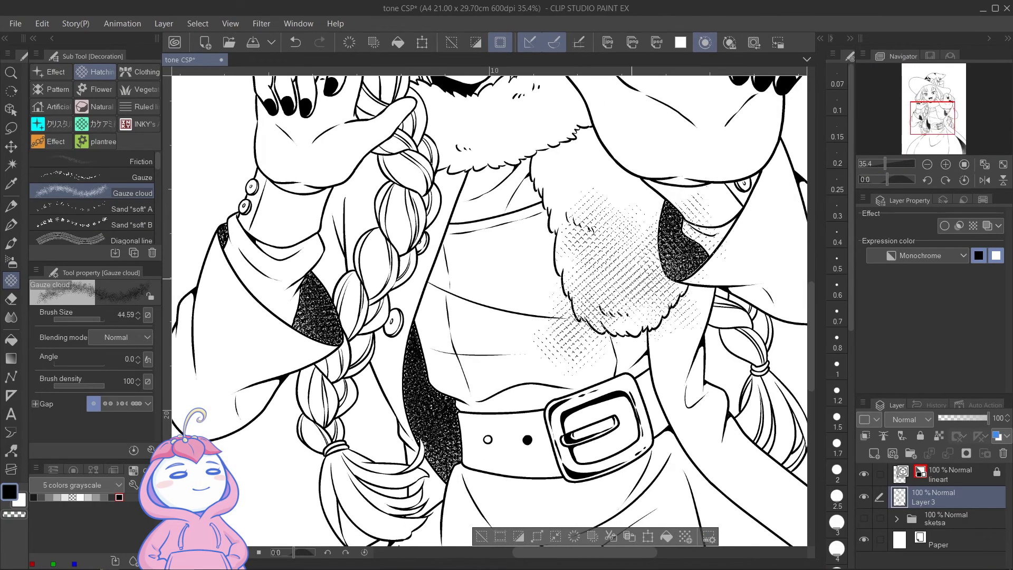
pyautogui.scroll(-5, 602, 284)
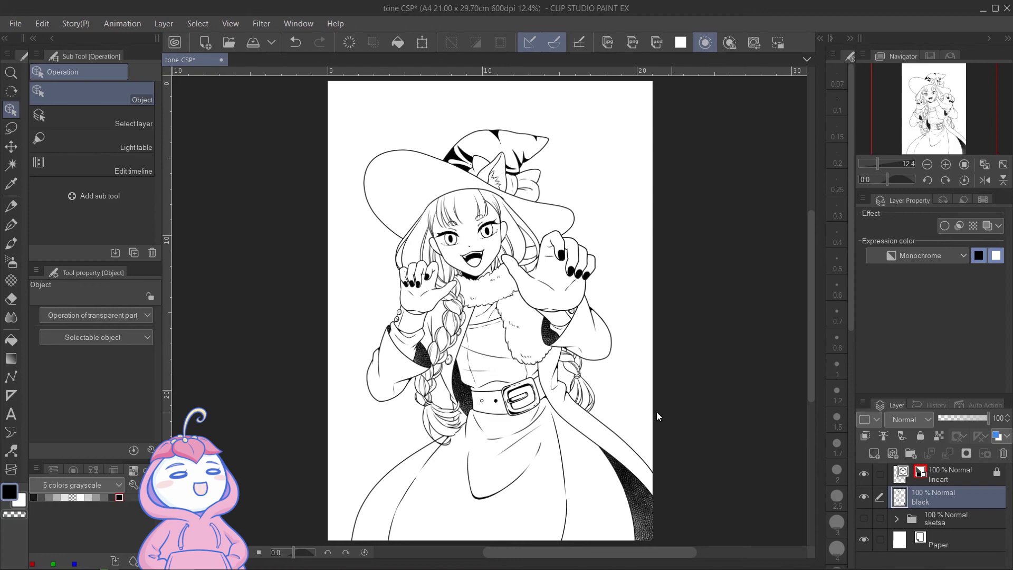
# Auto select the outer sleeve and coat areas, referring to other layers, and start a new tone for them
pyautogui.click(11, 165)
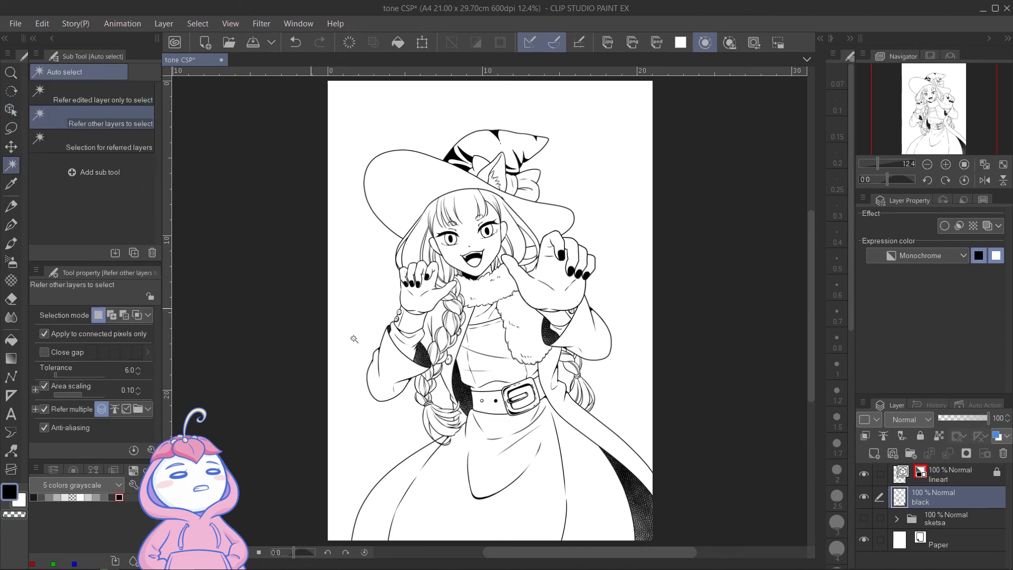
pyautogui.click(398, 374)
pyautogui.keyDown('shift'); pyautogui.click(434, 333); pyautogui.keyUp('shift')
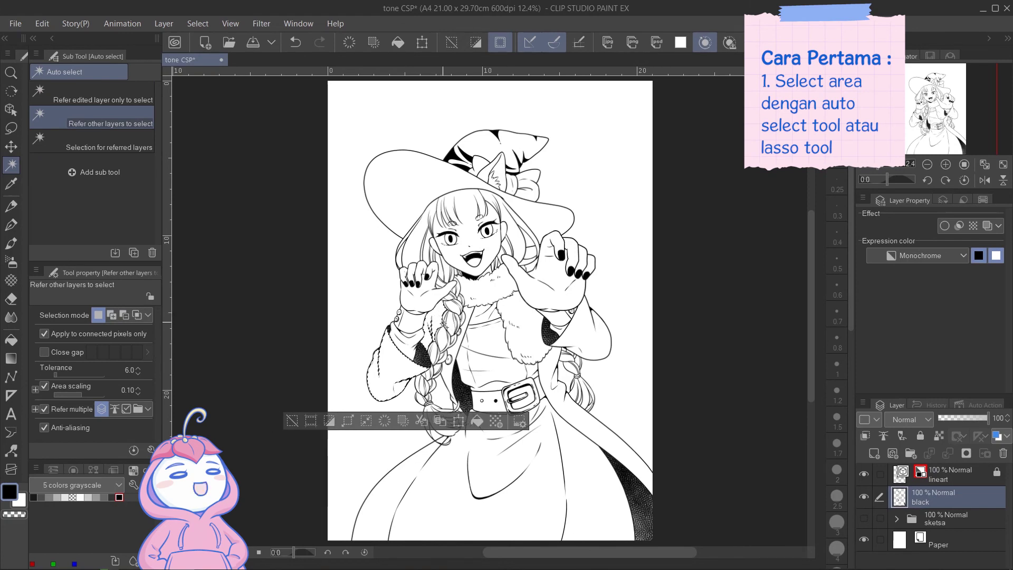
pyautogui.keyDown('shift'); pyautogui.click(447, 375); pyautogui.keyUp('shift')
pyautogui.keyDown('shift'); pyautogui.click(461, 417); pyautogui.keyUp('shift')
pyautogui.keyDown('shift'); pyautogui.click(588, 338); pyautogui.keyUp('shift')
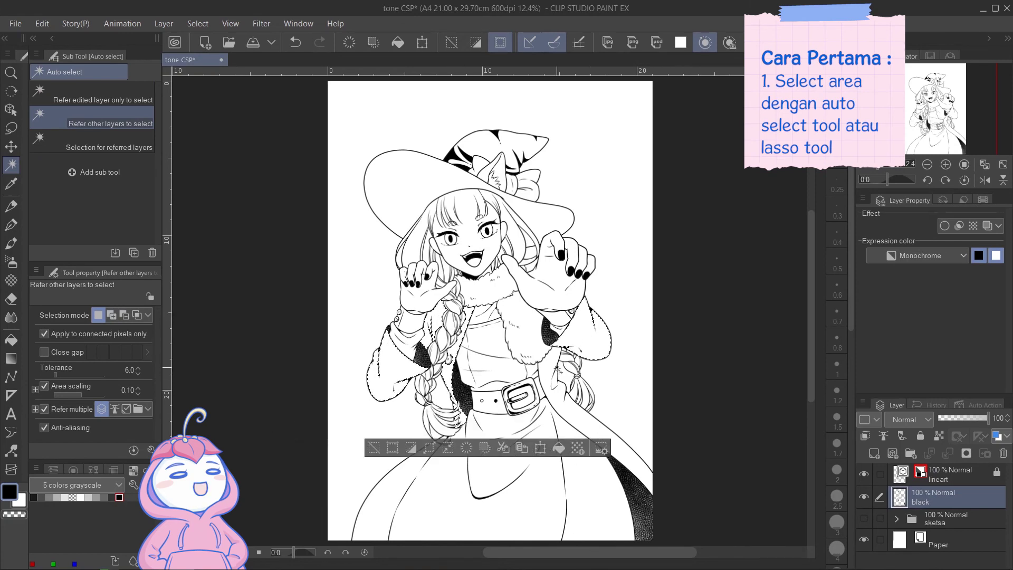
pyautogui.keyDown('shift'); pyautogui.click(556, 371); pyautogui.keyUp('shift')
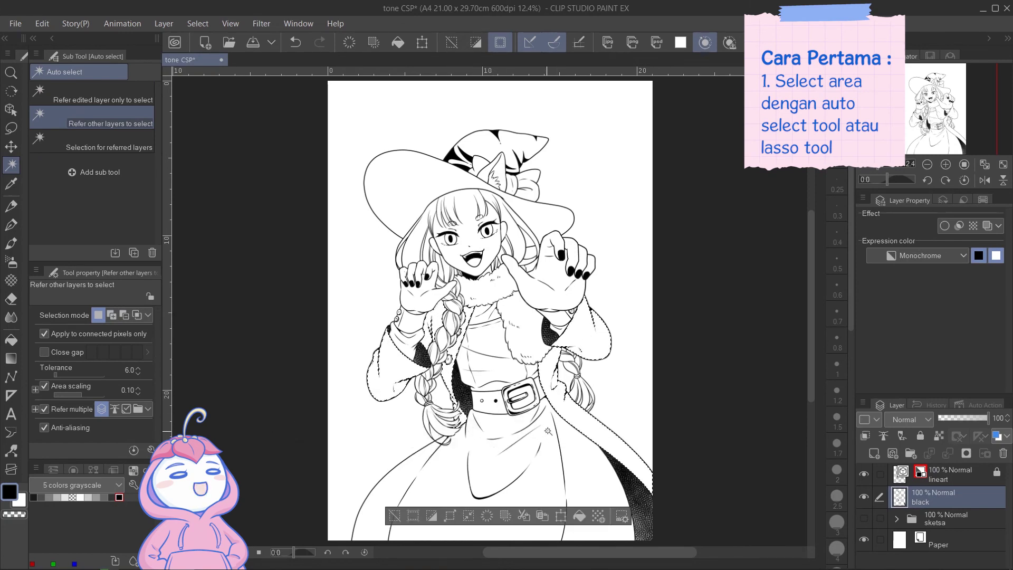
pyautogui.click(598, 516)
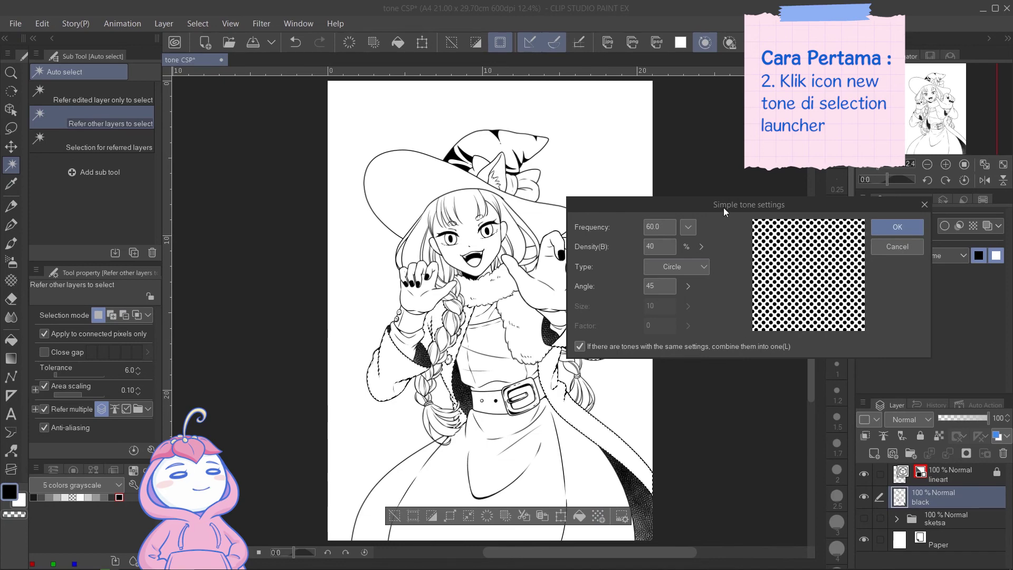
# Try several tone frequencies, including 27.5 and 55.0, and return to 60.0
pyautogui.click(689, 228)
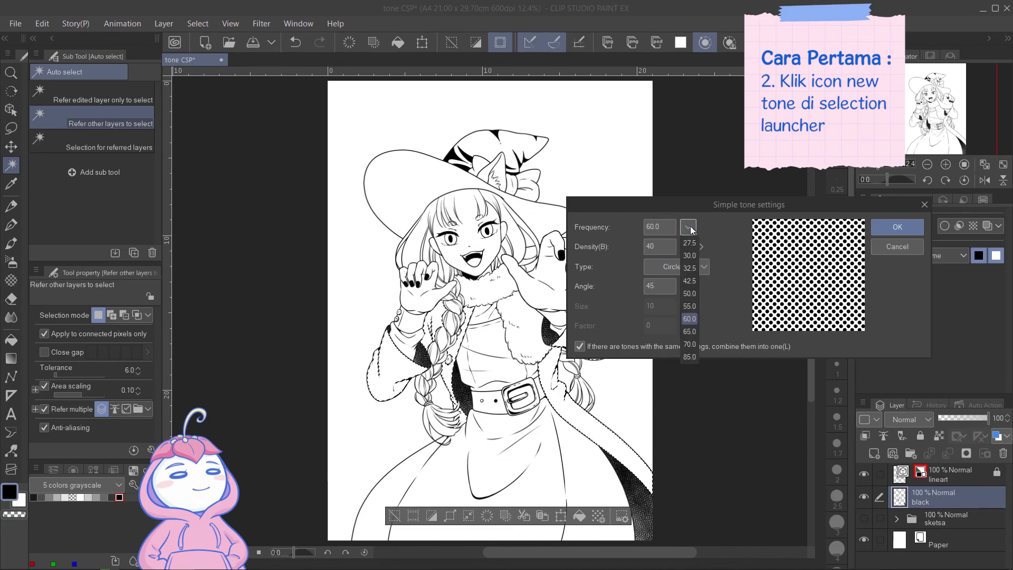
pyautogui.click(690, 243)
pyautogui.click(689, 227)
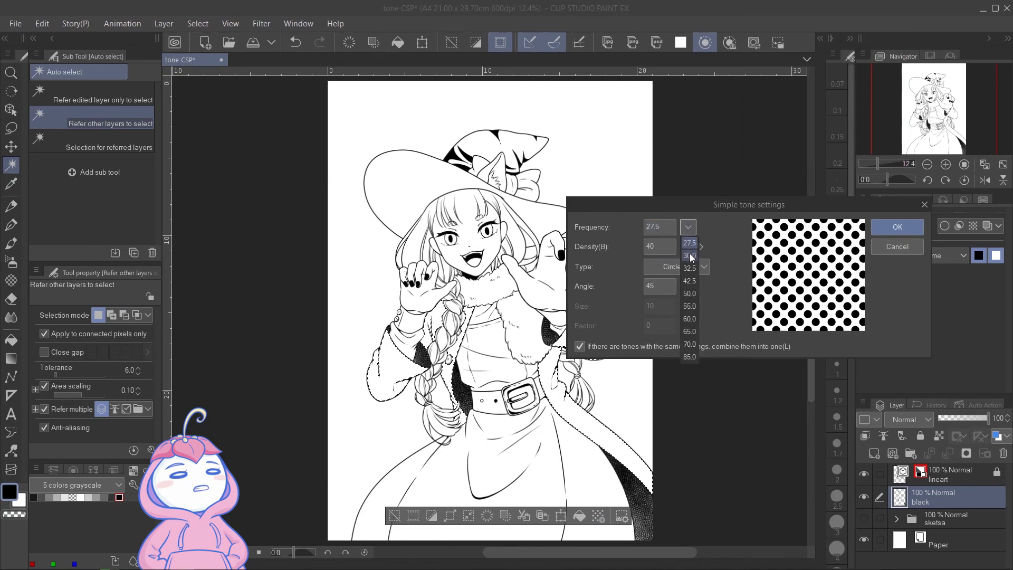
pyautogui.click(690, 257)
pyautogui.click(689, 227)
pyautogui.click(690, 282)
pyautogui.click(689, 228)
pyautogui.click(693, 281)
pyautogui.click(690, 228)
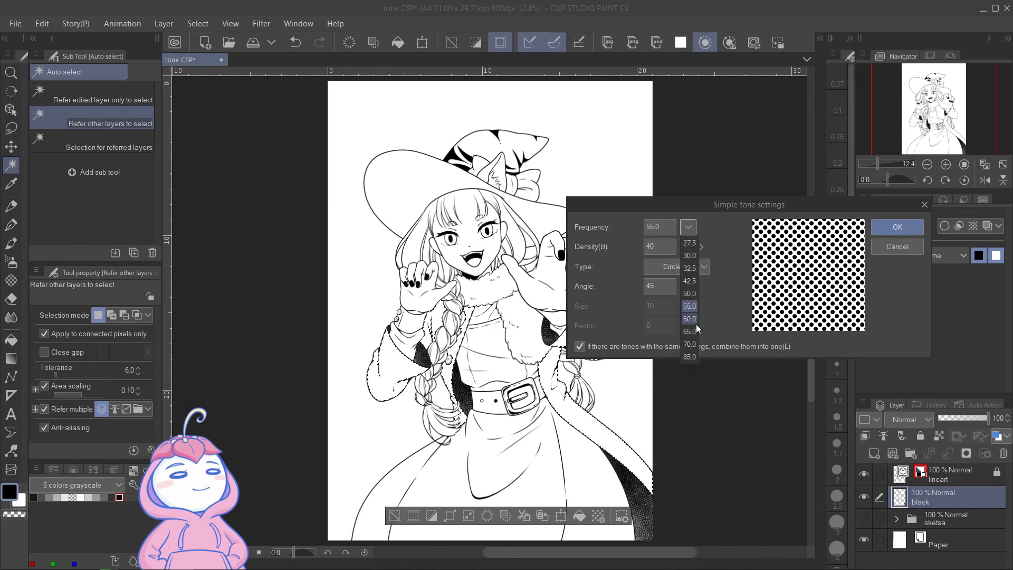
pyautogui.click(692, 321)
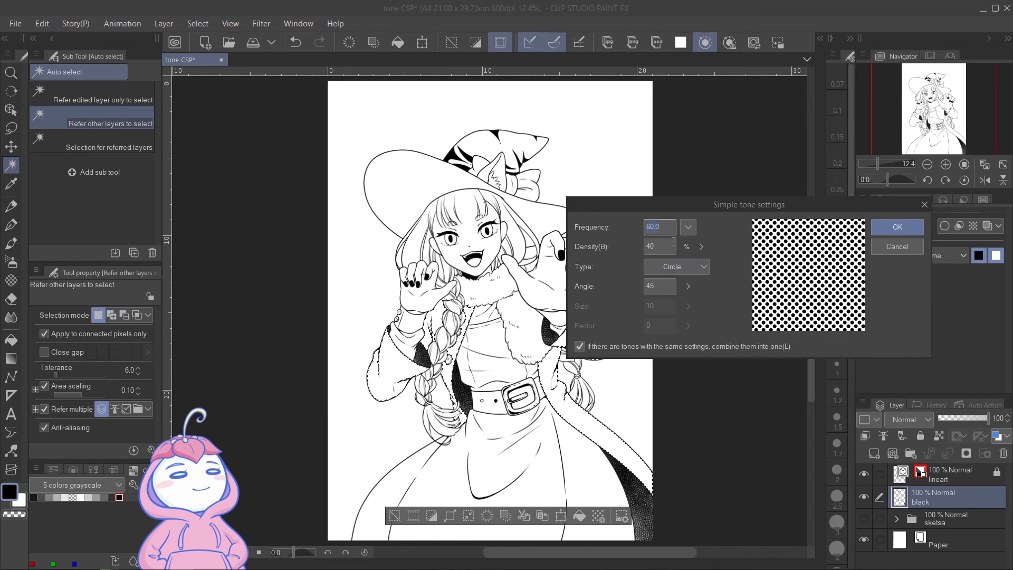
# Try raising the tone density to 65% and bring it back to 40%
pyautogui.click(701, 247)
pyautogui.click(710, 222)
pyautogui.click(710, 222)
pyautogui.click(710, 222)
pyautogui.click(710, 222)
pyautogui.click(710, 222)
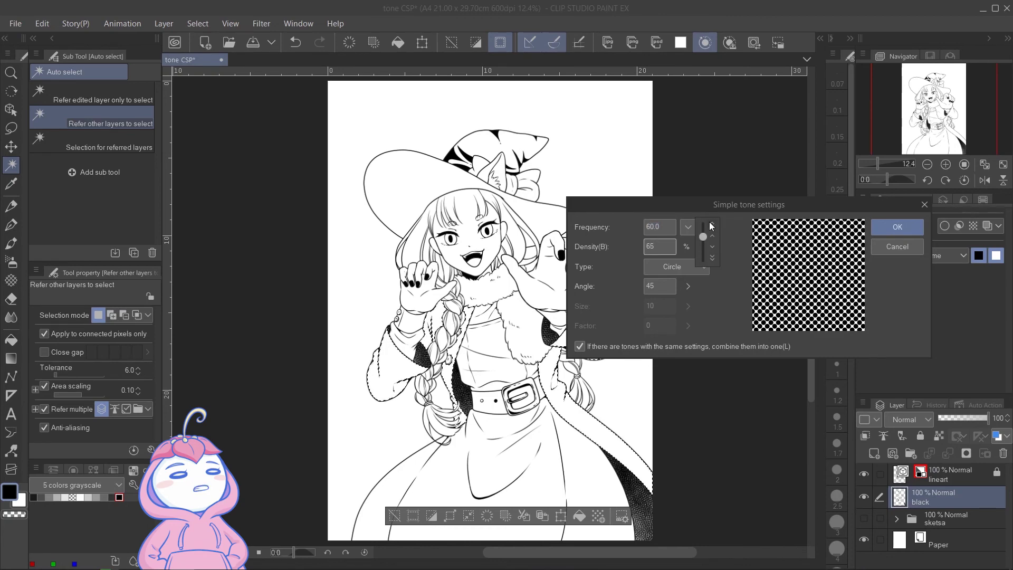
pyautogui.click(712, 258)
pyautogui.click(712, 257)
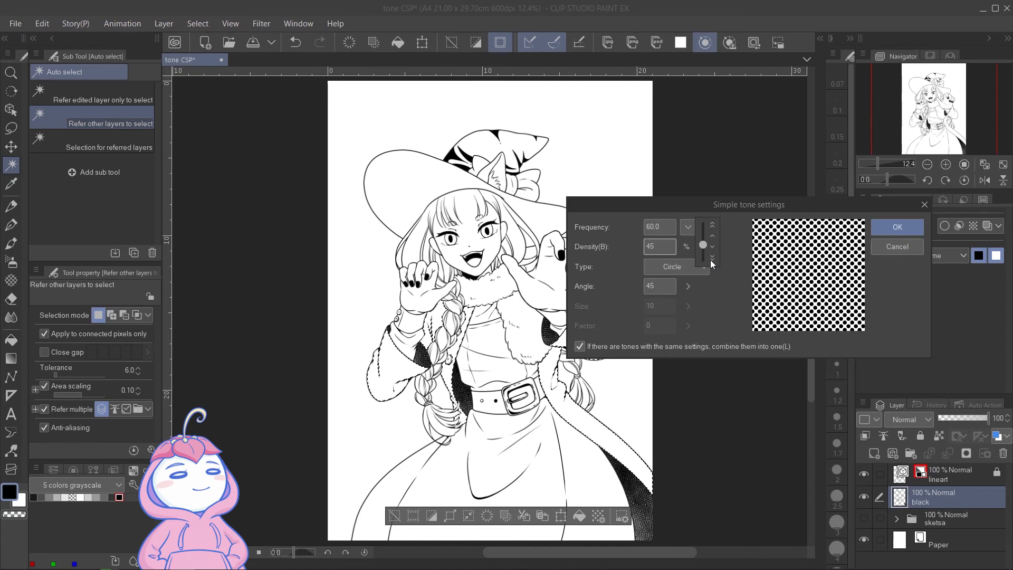
pyautogui.click(711, 257)
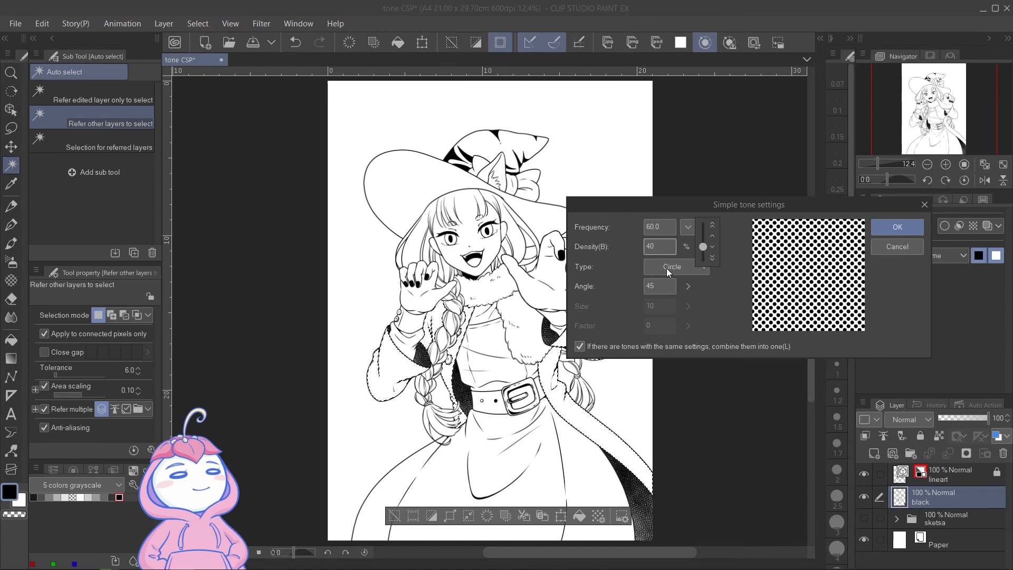
# Try the Line and Noise tone types and return to Circle
pyautogui.click(690, 267)
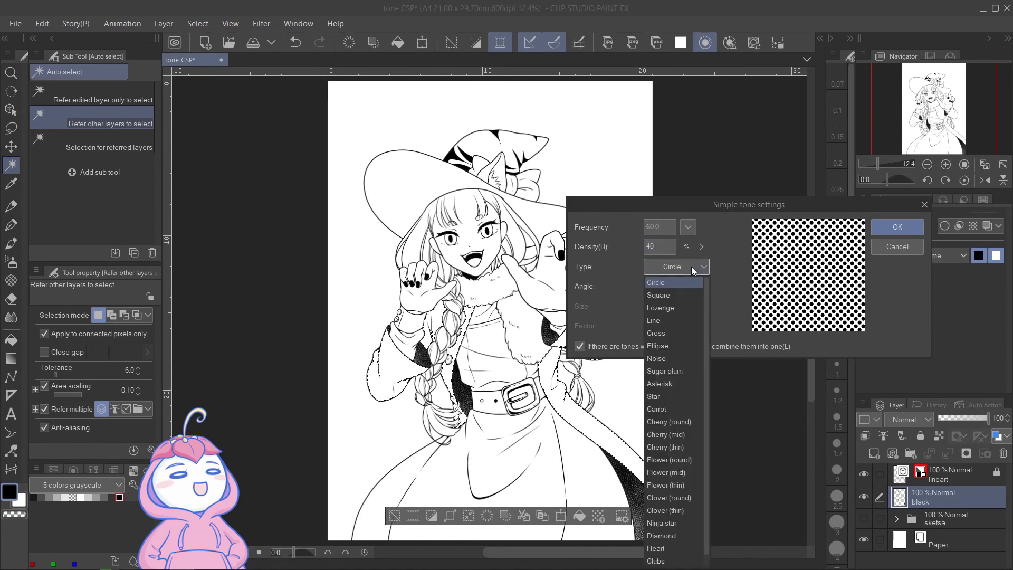
pyautogui.click(679, 321)
pyautogui.click(689, 268)
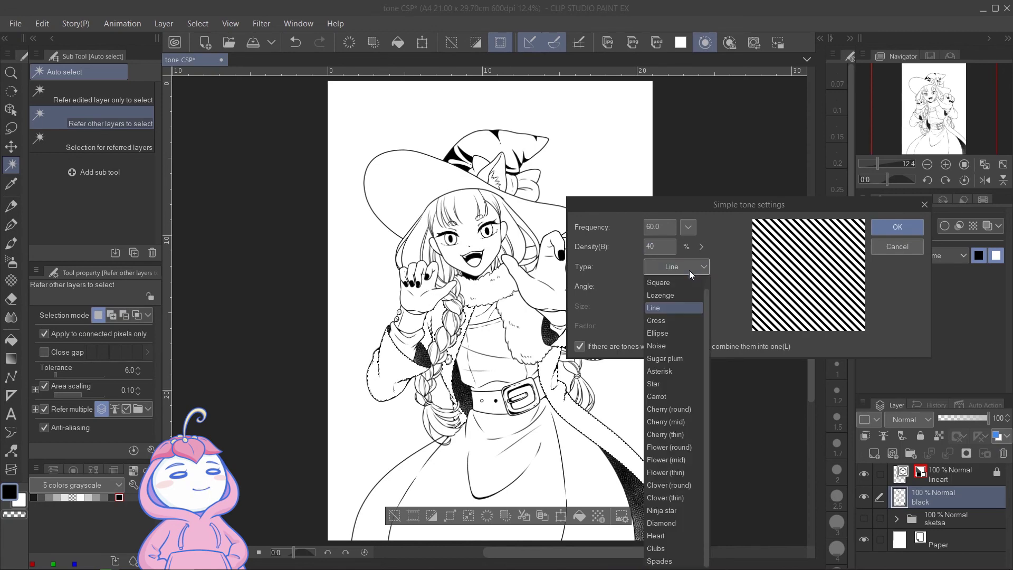
pyautogui.click(677, 345)
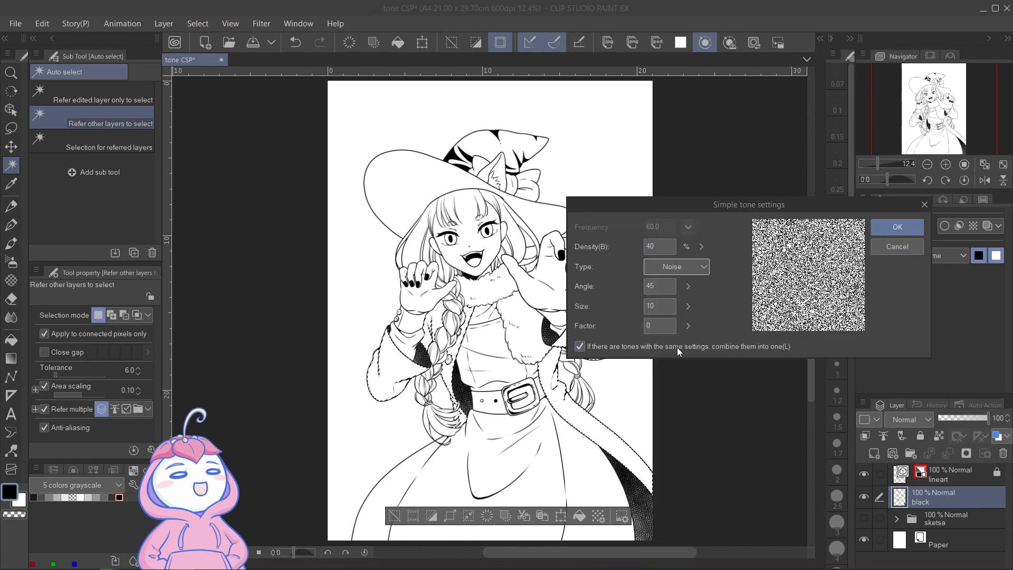
pyautogui.click(694, 267)
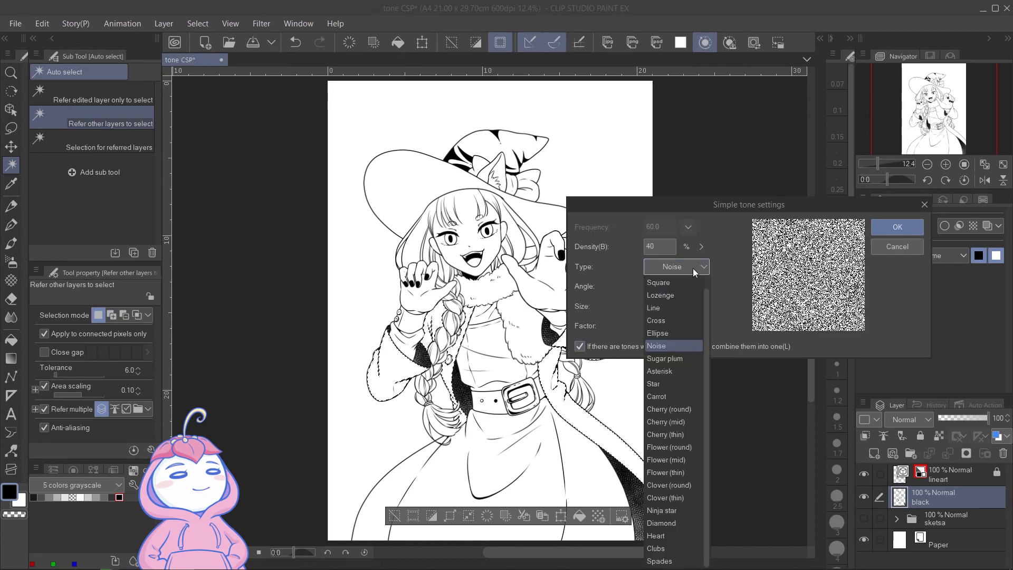
pyautogui.scroll(1, 704, 285)
pyautogui.click(683, 284)
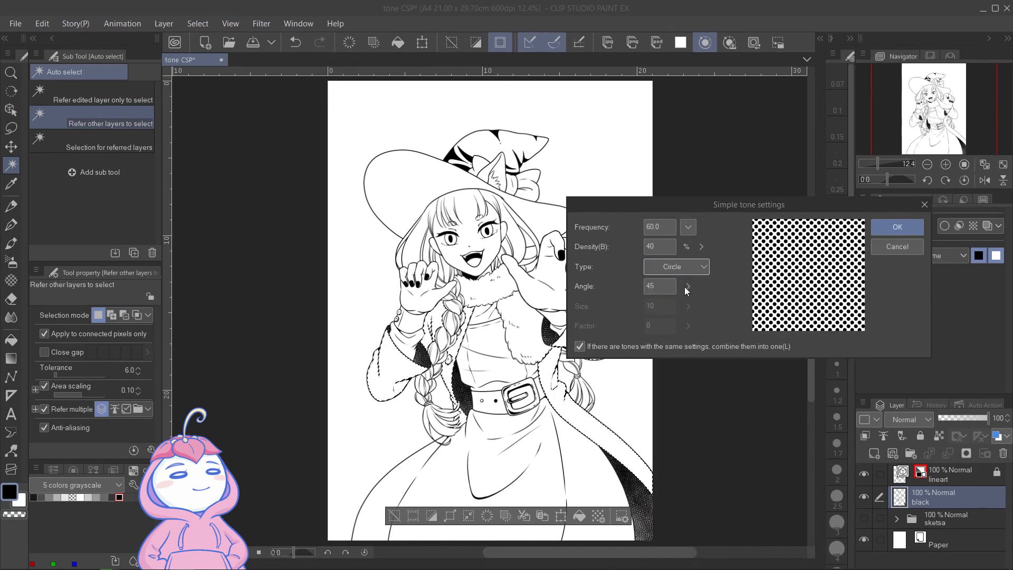
# Try larger and smaller tone angles and return to 45
pyautogui.click(688, 288)
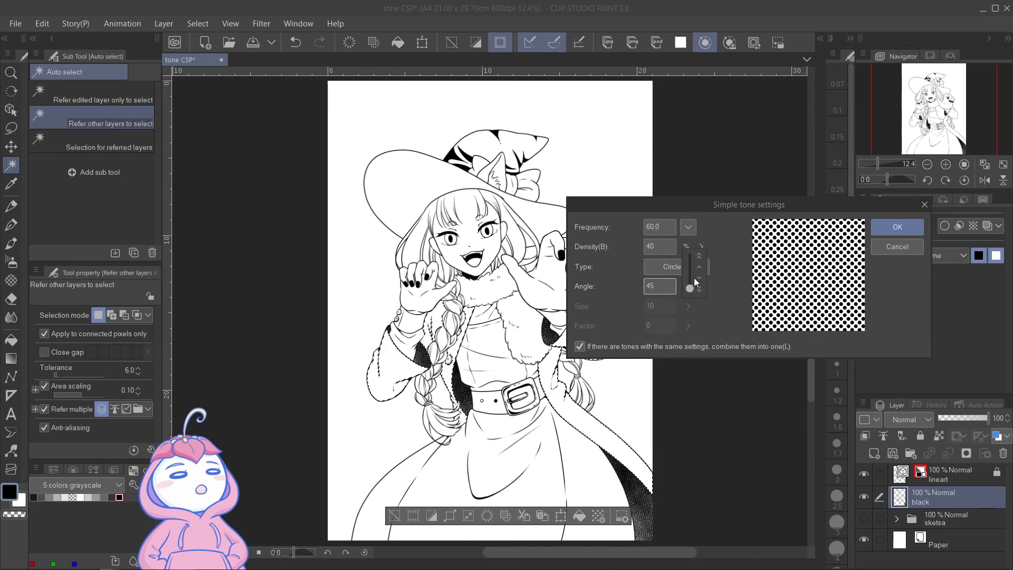
pyautogui.click(699, 256)
pyautogui.click(699, 256)
pyautogui.click(700, 257)
pyautogui.click(699, 289)
pyautogui.click(699, 289)
pyautogui.click(699, 289)
pyautogui.click(699, 289)
pyautogui.click(699, 254)
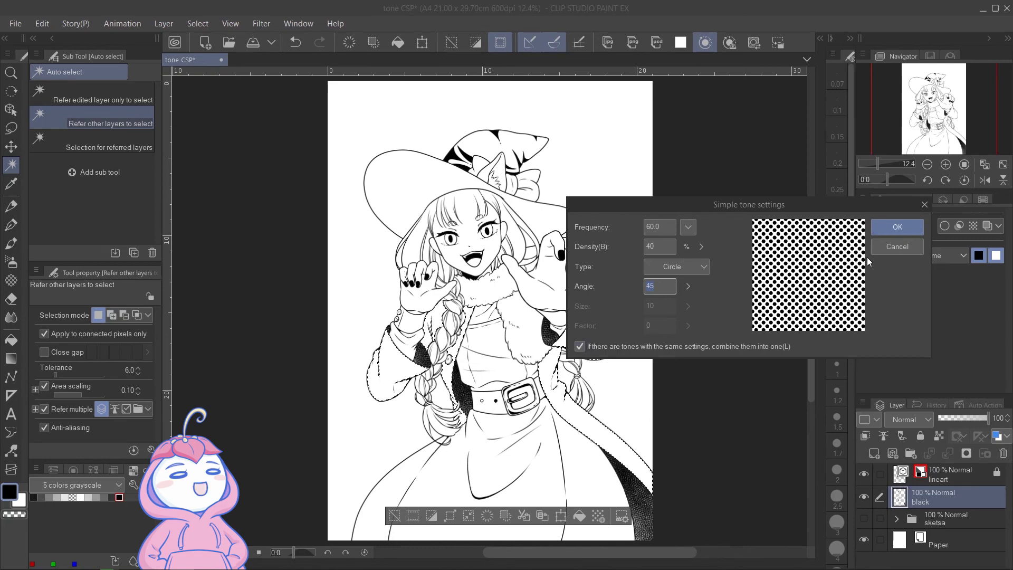
# Apply the Circle tone with frequency 60.0, density 40% and angle 45 to the selected sleeves and coat
pyautogui.click(888, 227)
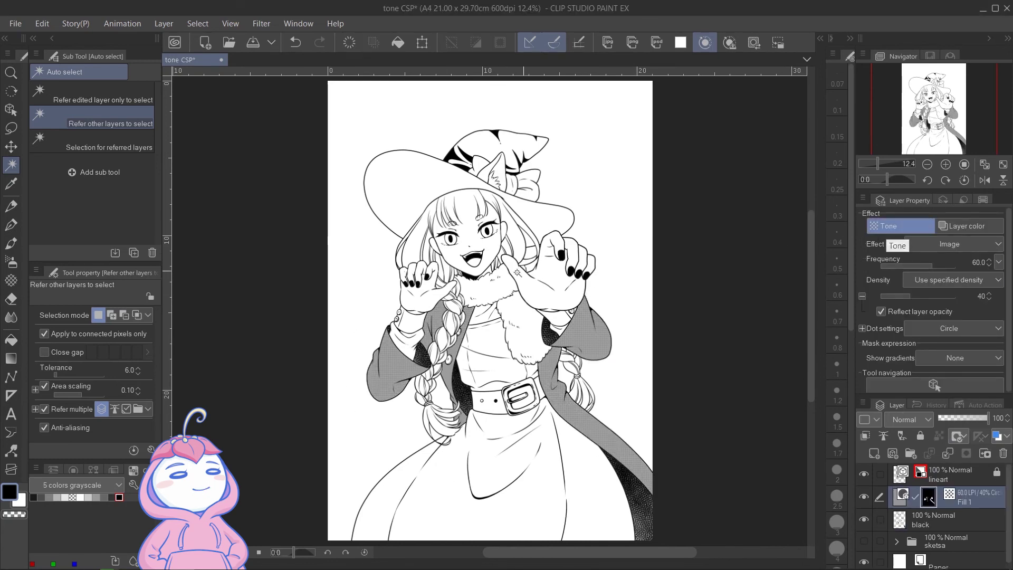
# Place the 27.5 LPI / 20% Circle tone from the basic monochromatic dot materials onto the selected dress
pyautogui.press('m')
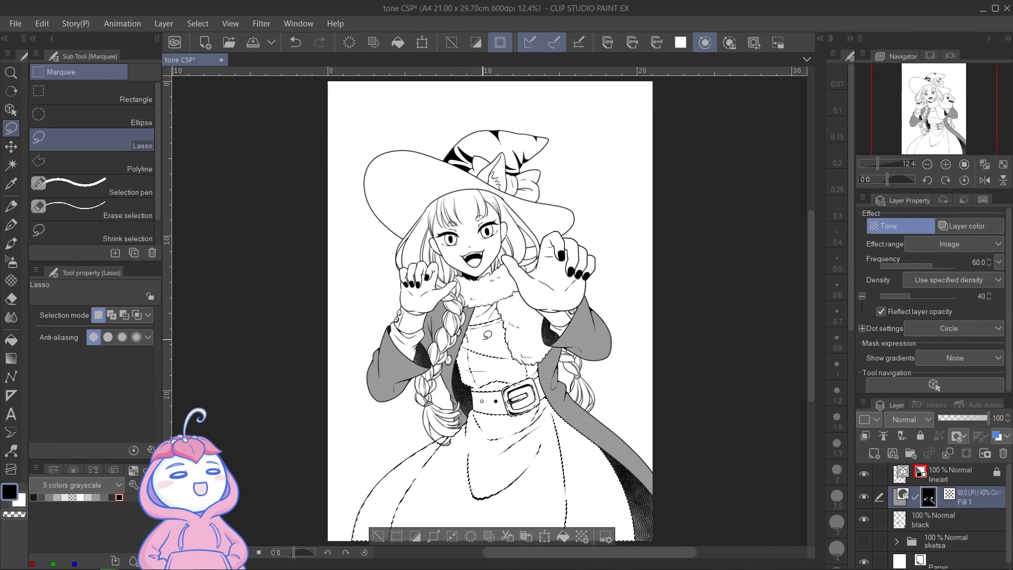
pyautogui.click(819, 37)
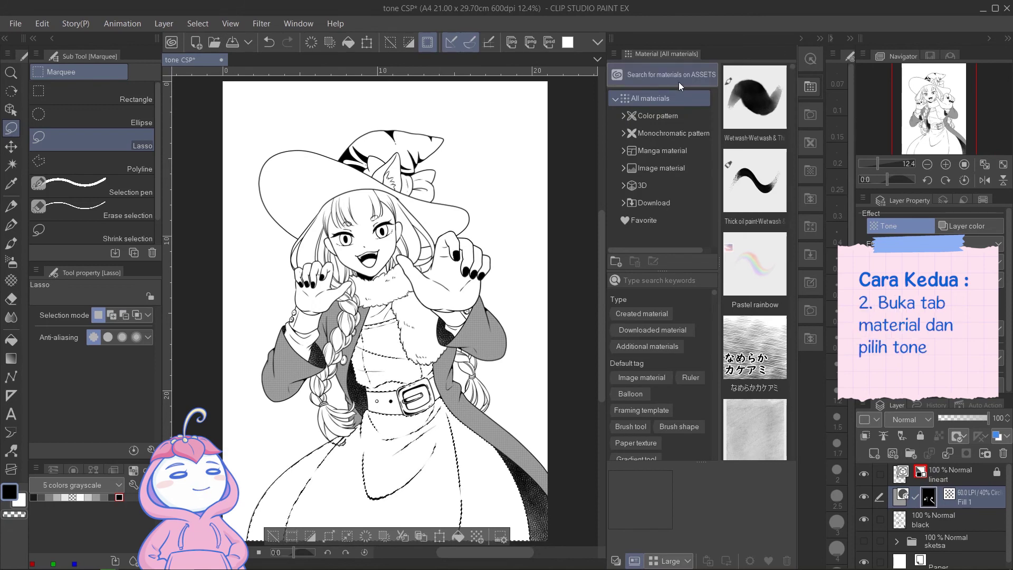
pyautogui.click(641, 132)
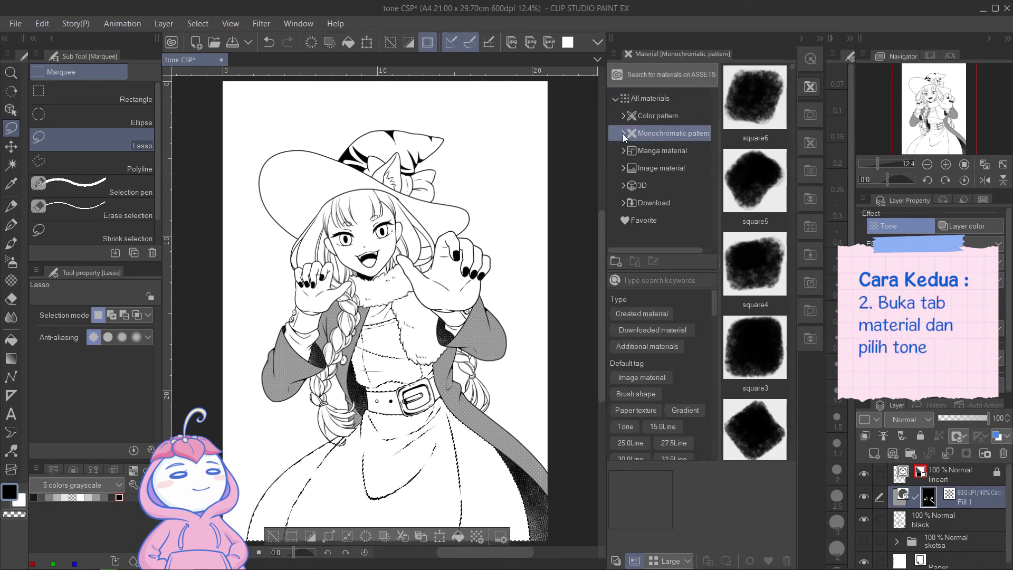
pyautogui.click(623, 134)
pyautogui.click(633, 135)
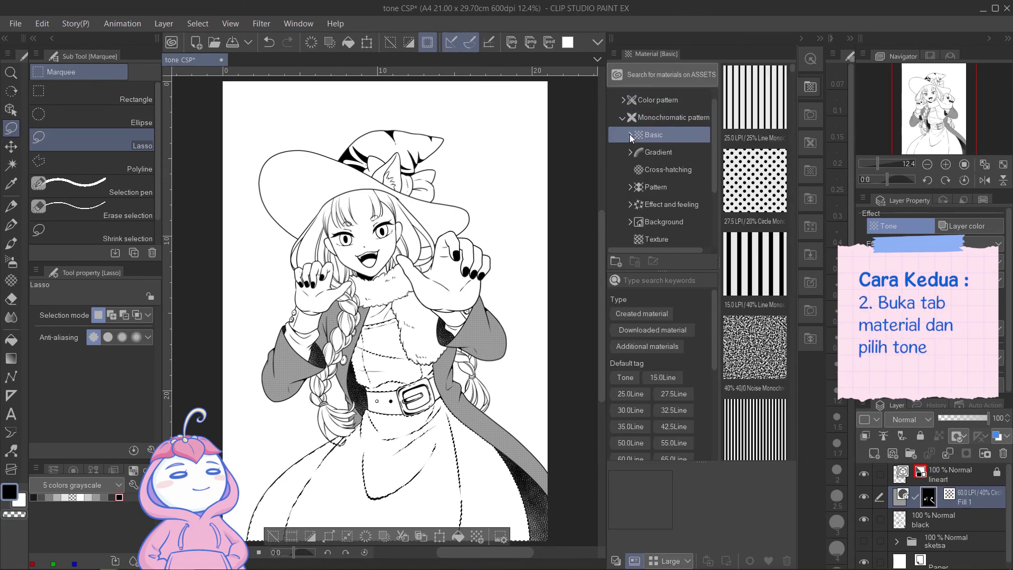
pyautogui.click(629, 134)
pyautogui.click(651, 154)
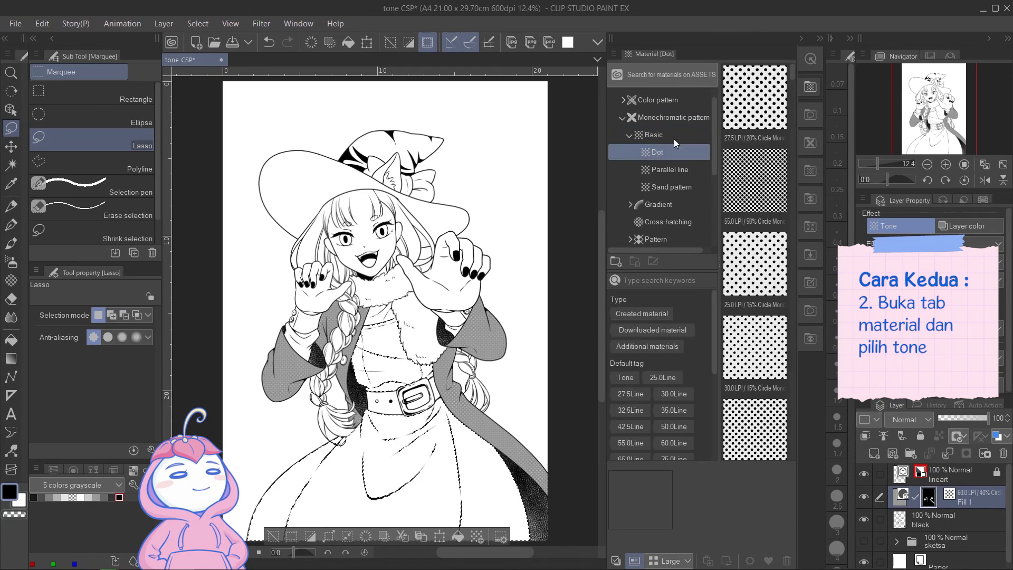
pyautogui.click(750, 132)
pyautogui.moveTo(749, 132); pyautogui.dragTo(403, 469)
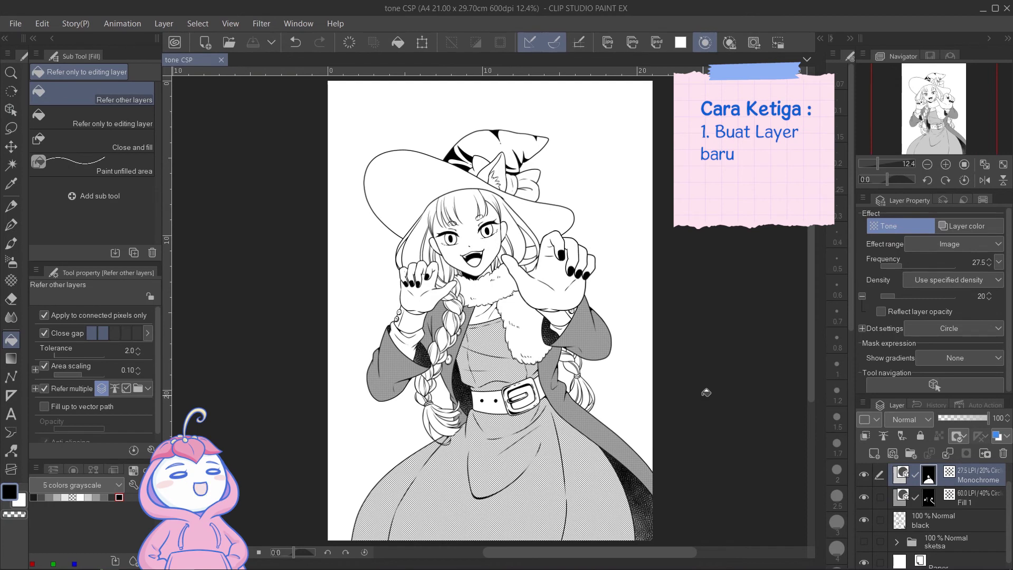
# Add a new layer above the tone layers and set its expression color to Gray
pyautogui.click(874, 455)
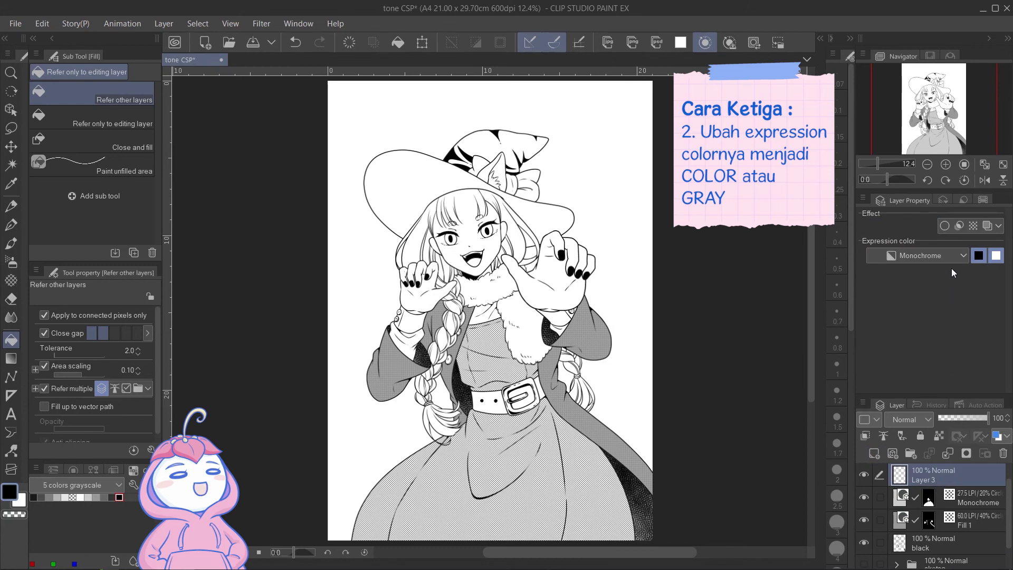
pyautogui.click(955, 255)
pyautogui.click(942, 290)
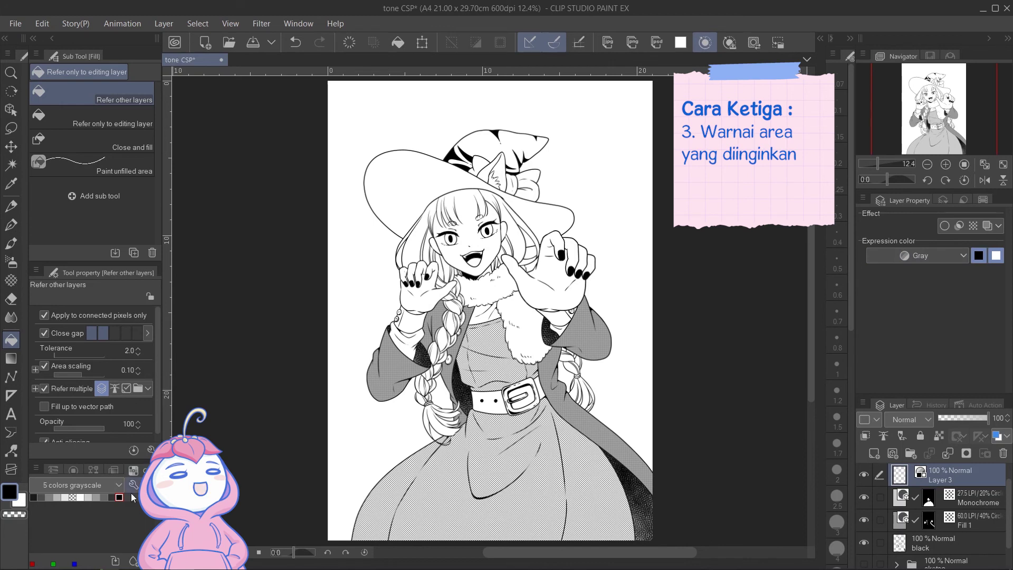
# Choose a dark gray from the grayscale color set and fill the belt with it, referring to other layers
pyautogui.click(104, 497)
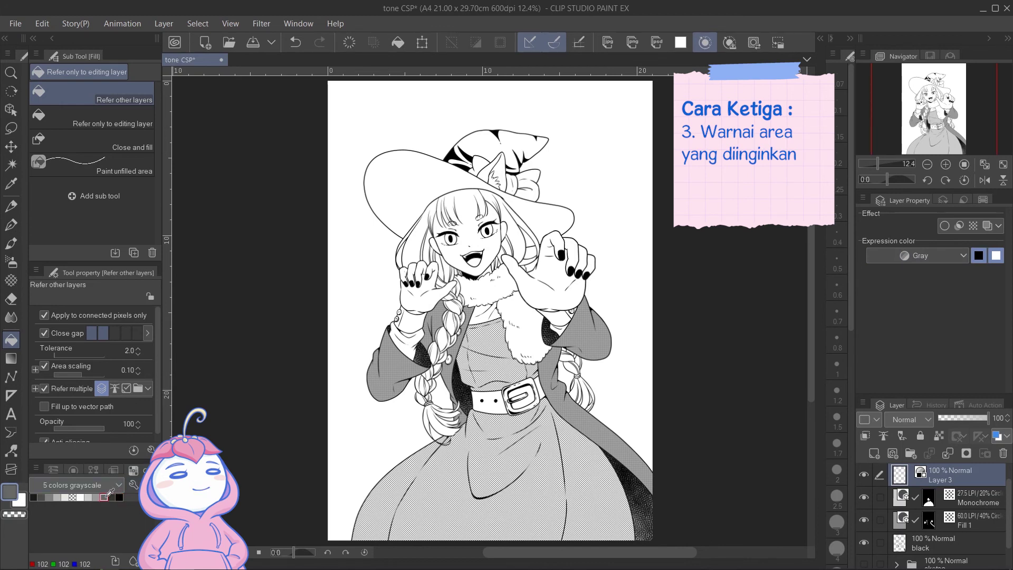
pyautogui.click(42, 497)
pyautogui.click(504, 393)
pyautogui.click(510, 398)
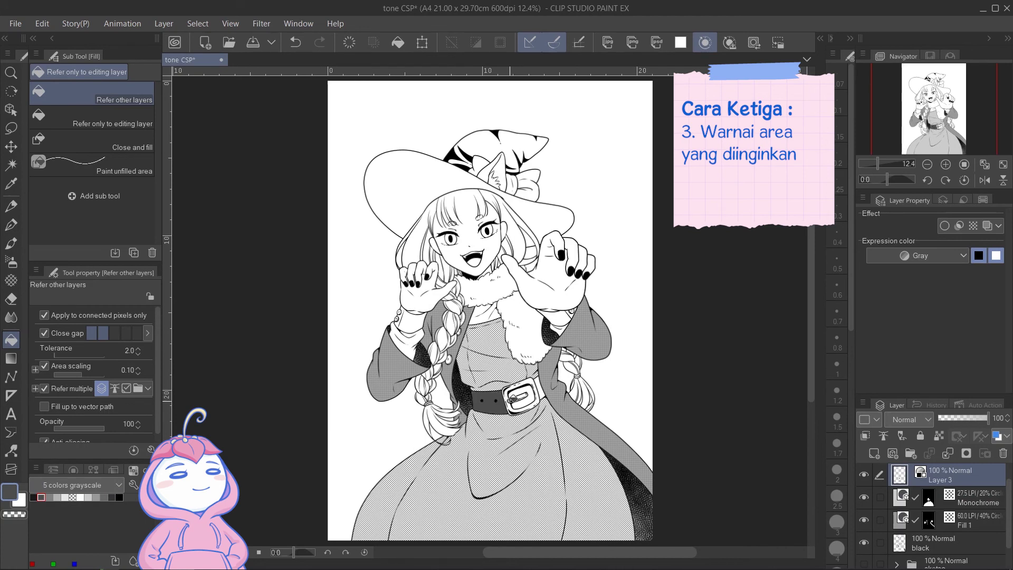
# Fill the openings inside the belt buckle with the dark gray and turn on the Tone effect for the layer
pyautogui.click(534, 395)
pyautogui.click(543, 390)
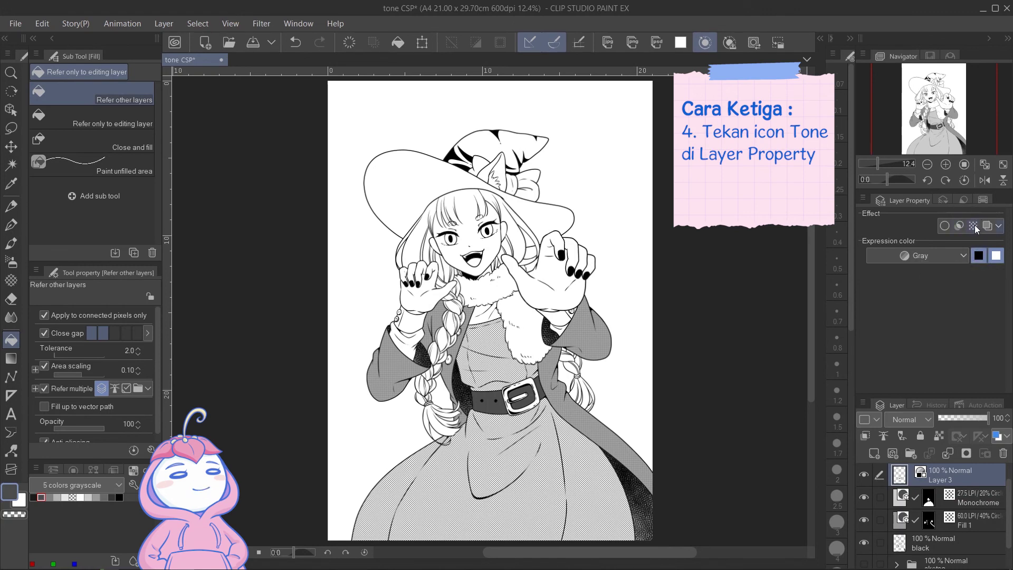
pyautogui.click(974, 226)
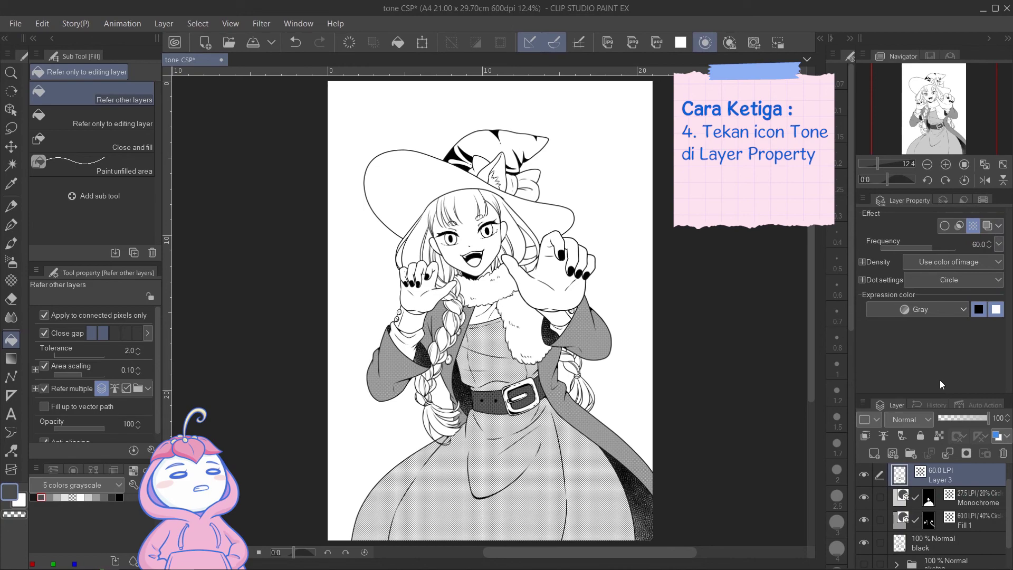
pyautogui.scroll(5, 505, 401)
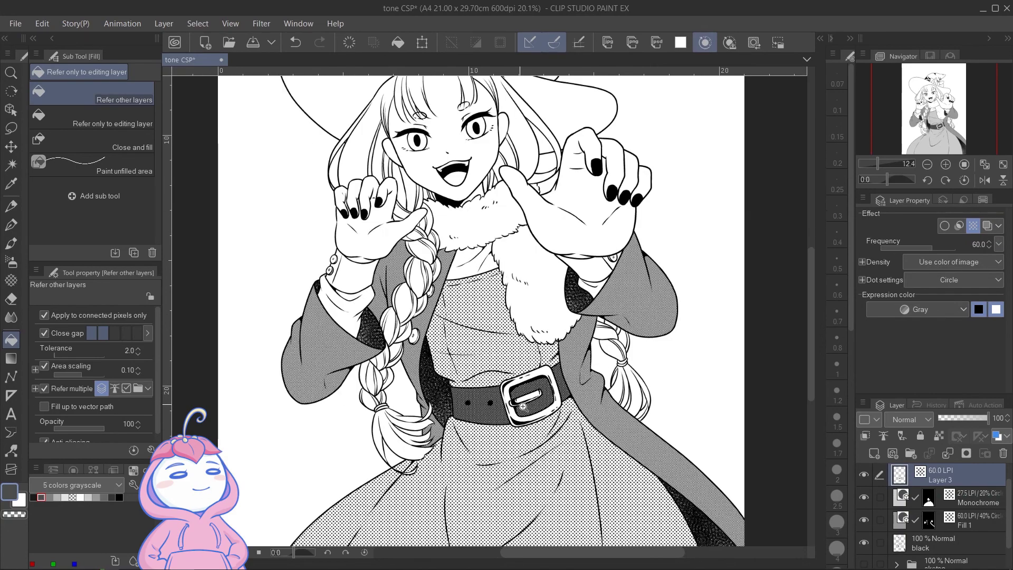
pyautogui.scroll(1, 539, 418)
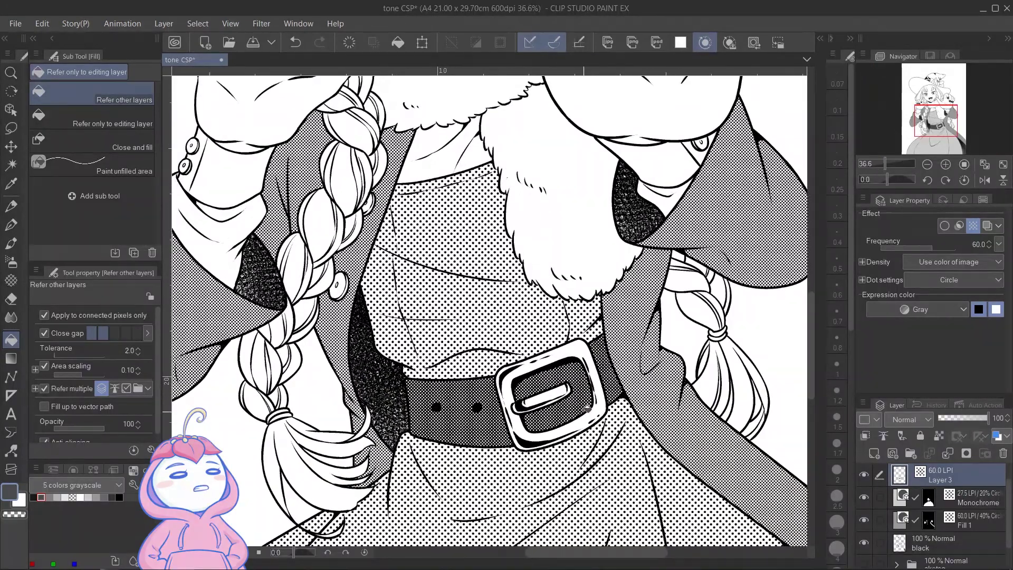
# Try other frequencies for the belt tone and set it back to 60.0
pyautogui.click(989, 242)
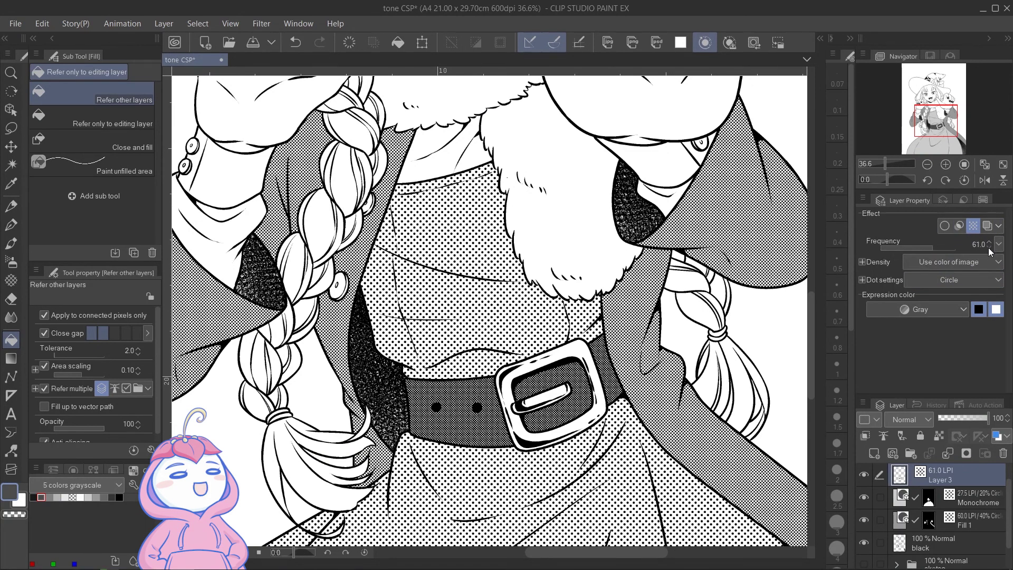
pyautogui.click(989, 247)
pyautogui.click(999, 244)
pyautogui.click(993, 322)
pyautogui.click(998, 244)
pyautogui.click(993, 309)
pyautogui.click(999, 244)
pyautogui.click(993, 336)
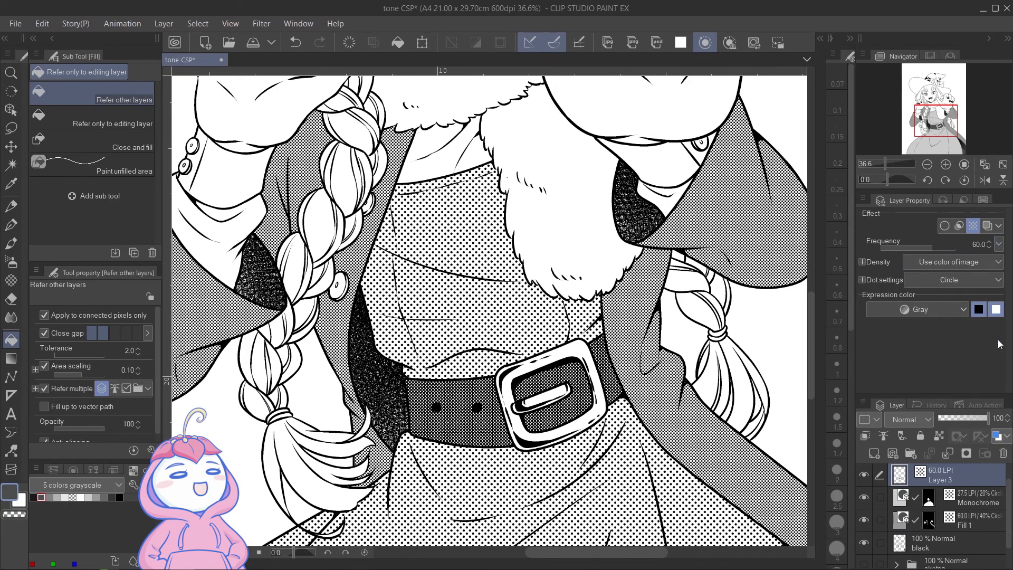
# Expand the density and dot settings of the belt tone and try another dot shape
pyautogui.click(862, 262)
pyautogui.click(863, 338)
pyautogui.scroll(-2, 898, 317)
pyautogui.click(949, 282)
pyautogui.click(961, 369)
pyautogui.click(949, 282)
pyautogui.click(945, 296)
pyautogui.scroll(-1, 1009, 356)
pyautogui.moveTo(1009, 356); pyautogui.dragTo(1009, 299)
pyautogui.click(862, 338)
pyautogui.click(862, 262)
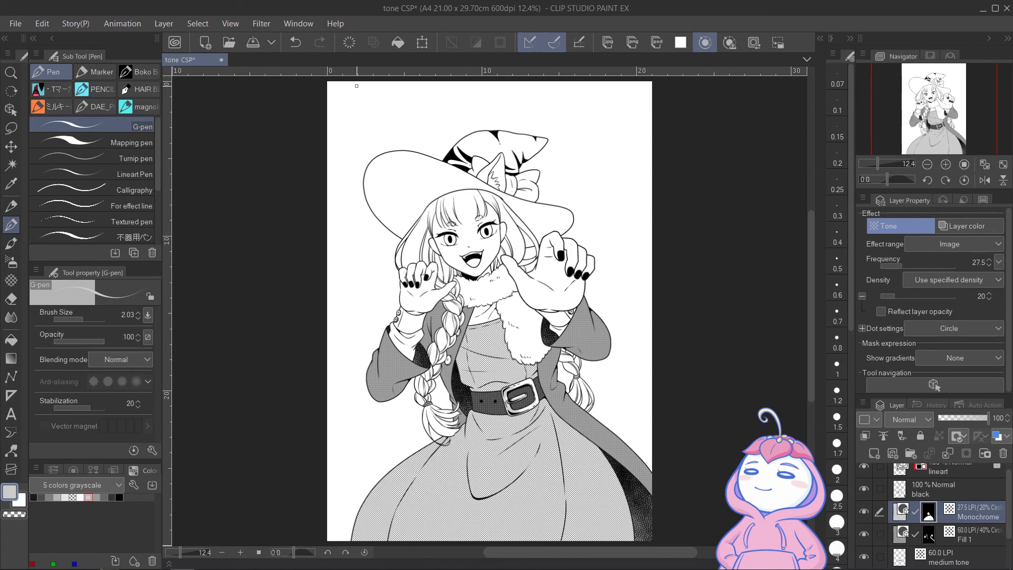
# Show the selected tone area and compare the display on the black layer and the Monochrome dress tone layer
pyautogui.click(234, 23)
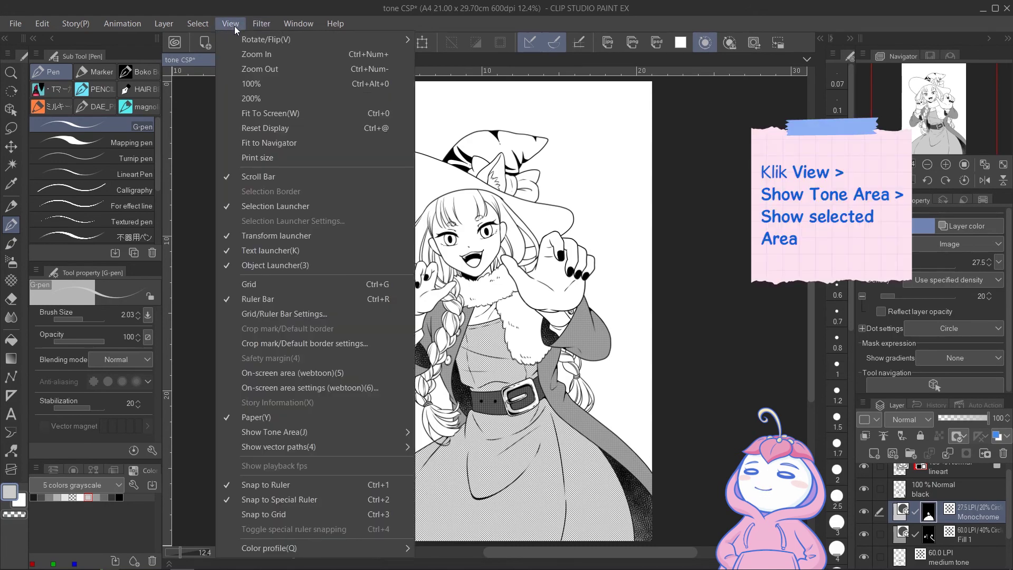
pyautogui.moveTo(368, 432)
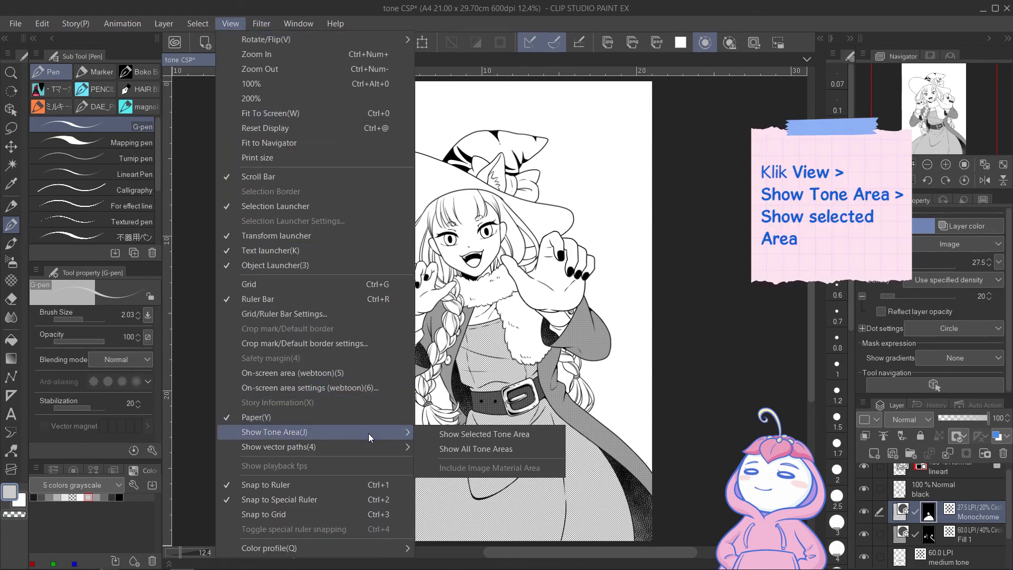
pyautogui.click(464, 434)
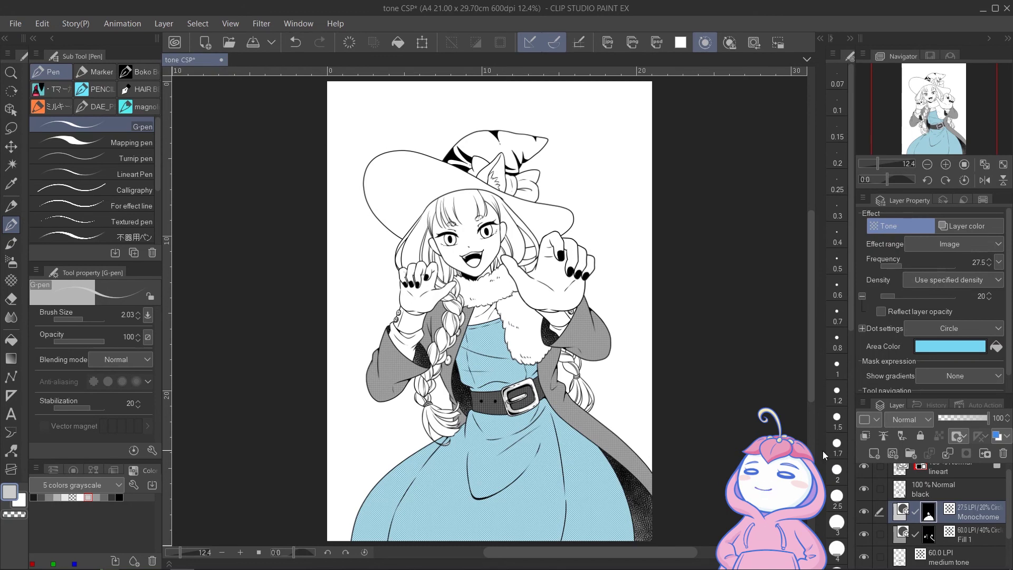
pyautogui.click(953, 501)
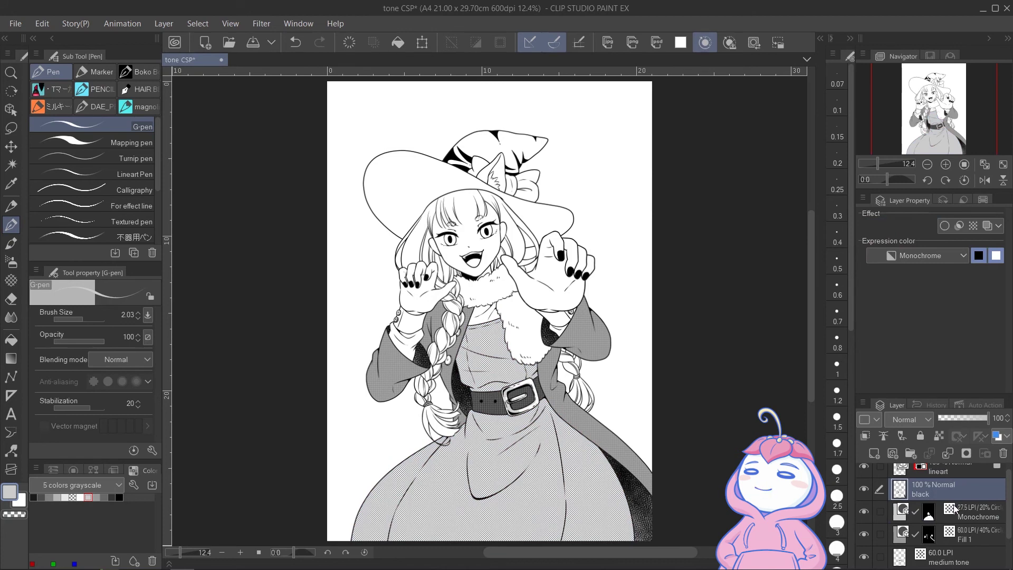
pyautogui.click(966, 515)
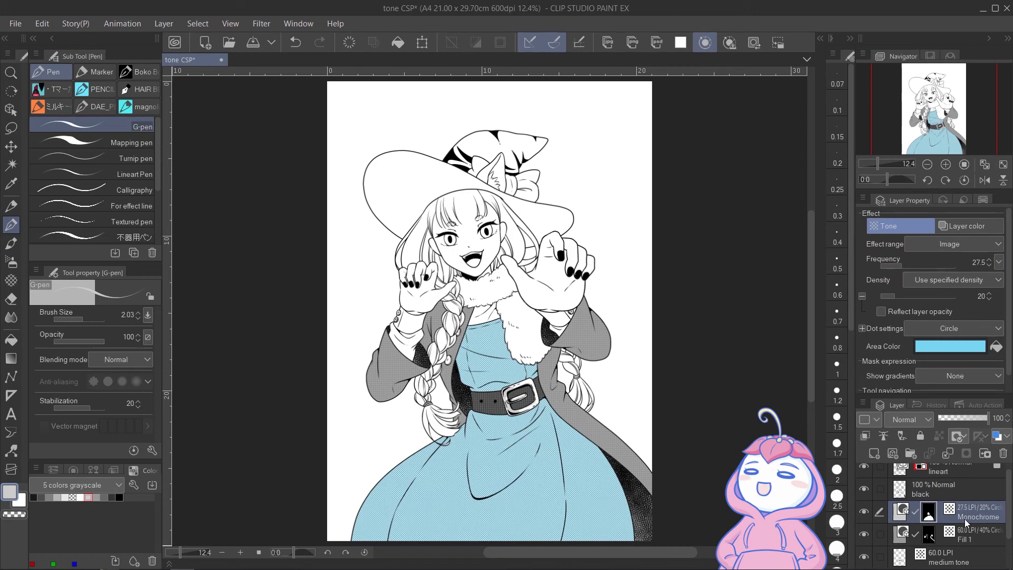
# Change the area color of the dress tone layer to the light red F17678
pyautogui.click(963, 350)
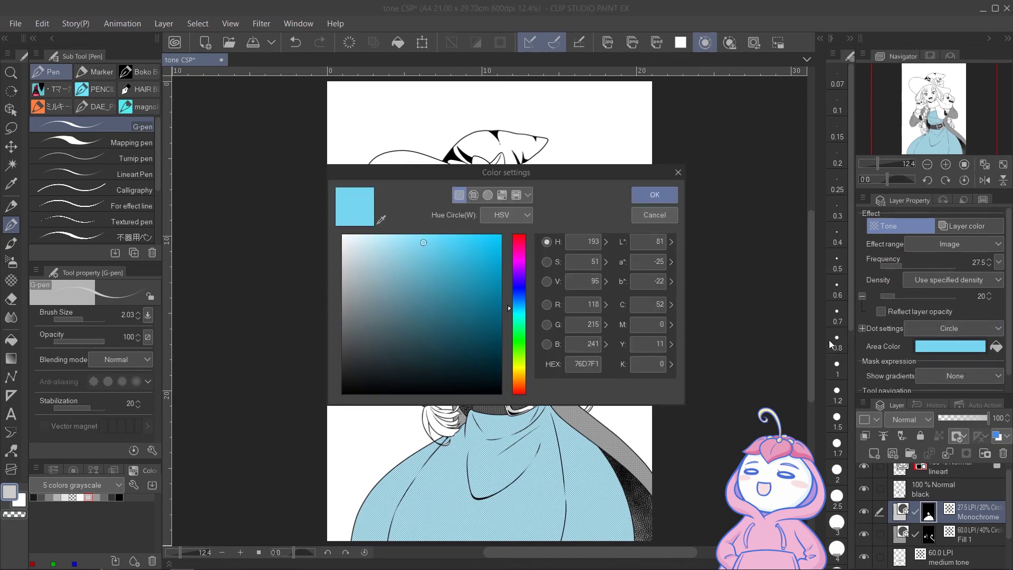
pyautogui.moveTo(521, 248); pyautogui.dragTo(520, 215)
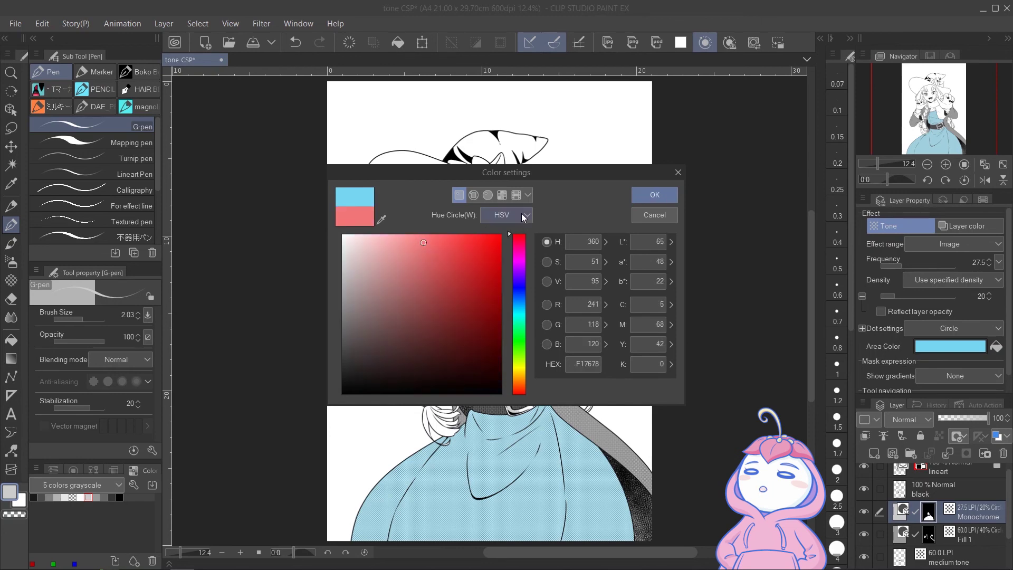
pyautogui.click(655, 195)
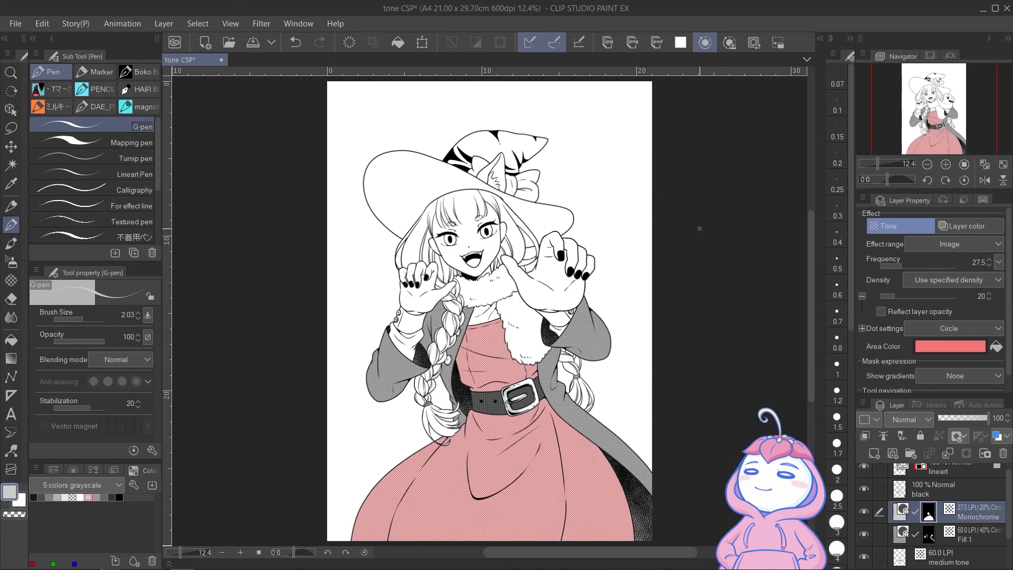
# Switch between the Fill 1 and Monochrome layers to compare their highlighted tone areas
pyautogui.click(976, 537)
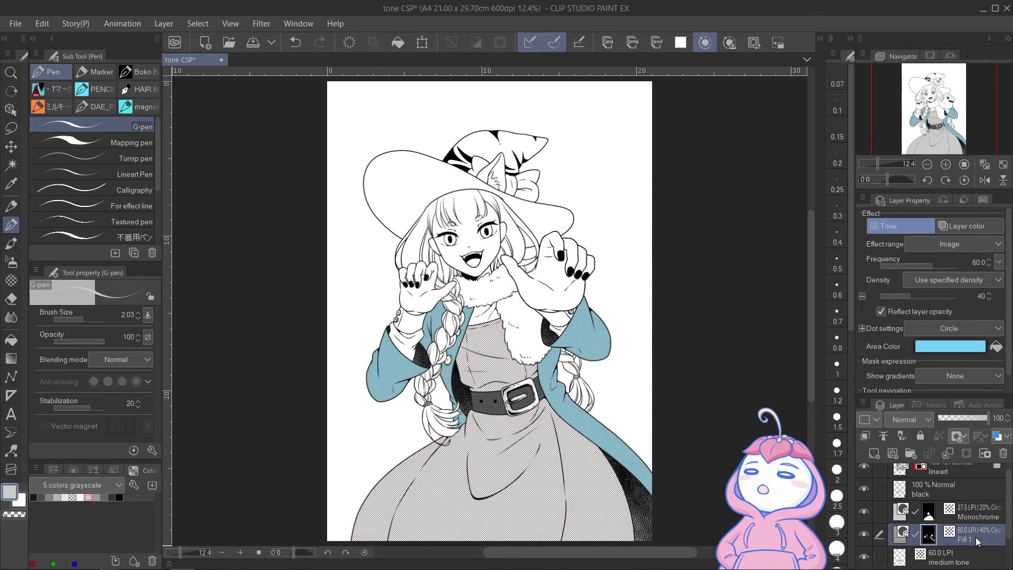
pyautogui.click(974, 517)
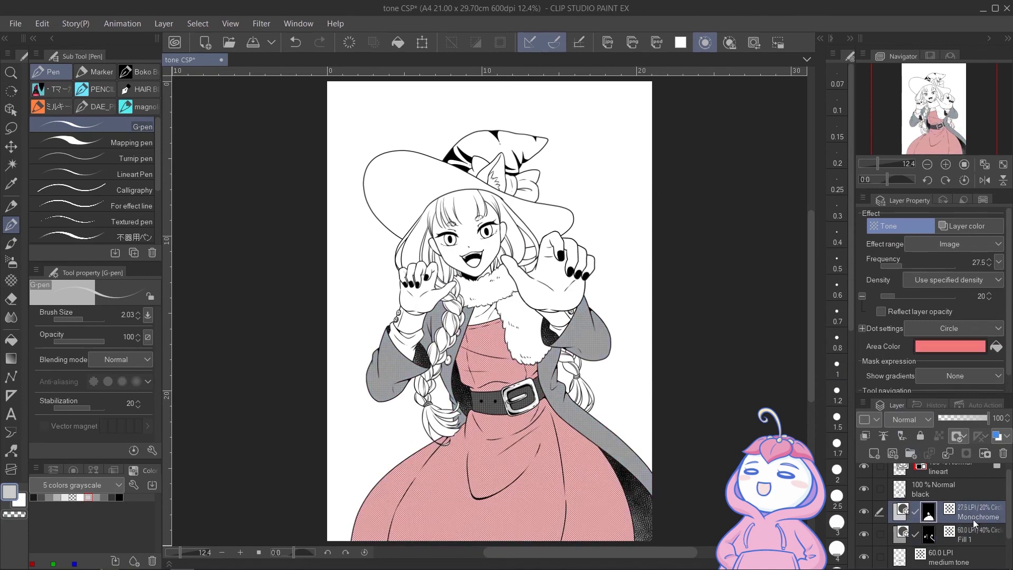
pyautogui.click(973, 534)
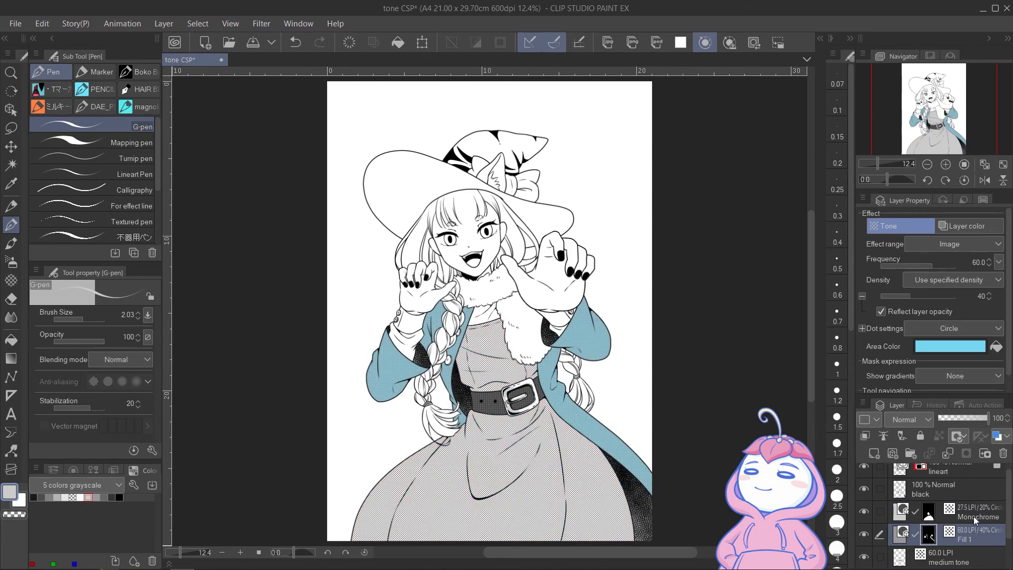
pyautogui.click(974, 515)
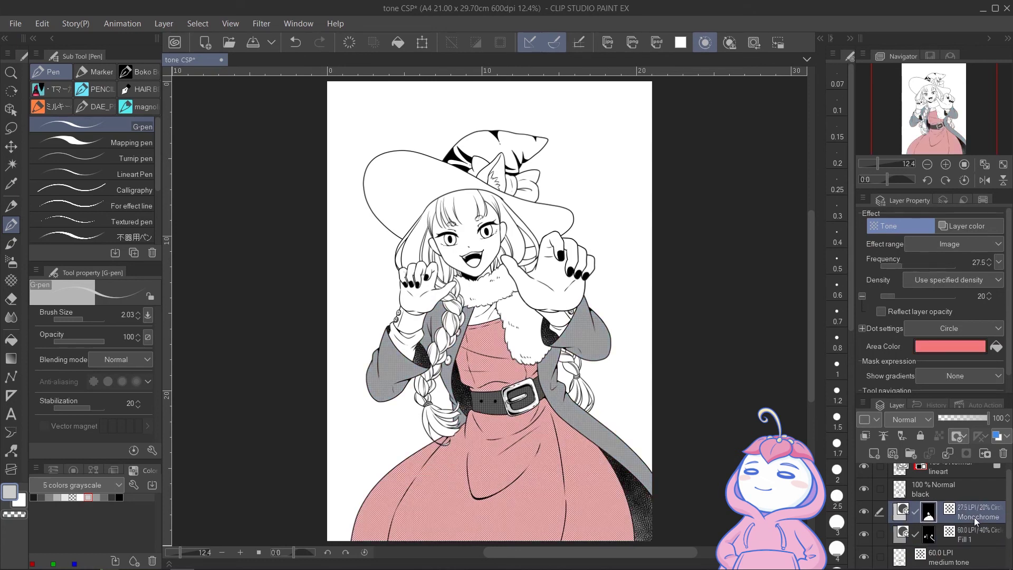
# Use the Object tool to alternately select the coat tone and the dress tone on the canvas
pyautogui.press('o')
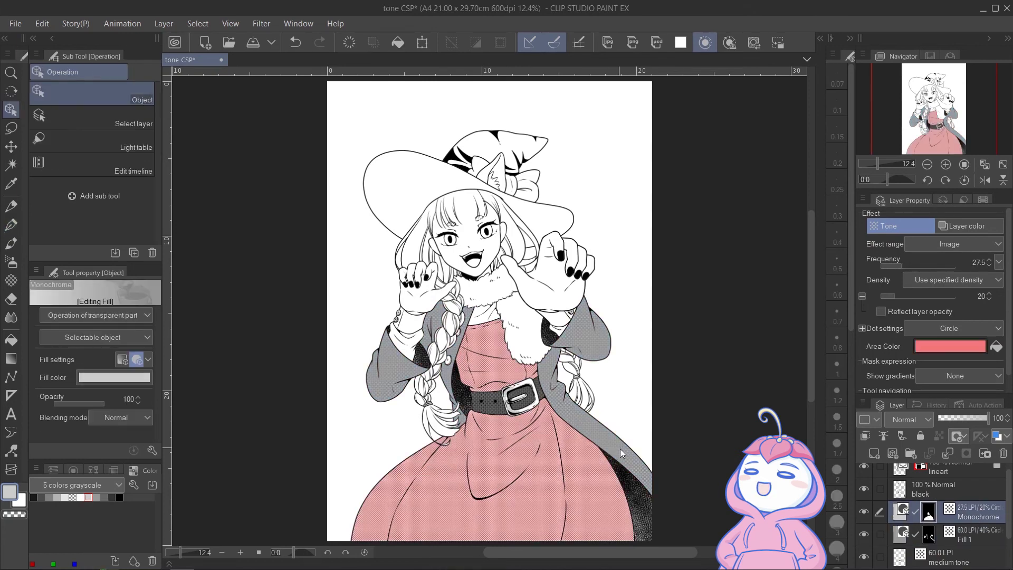
pyautogui.click(619, 449)
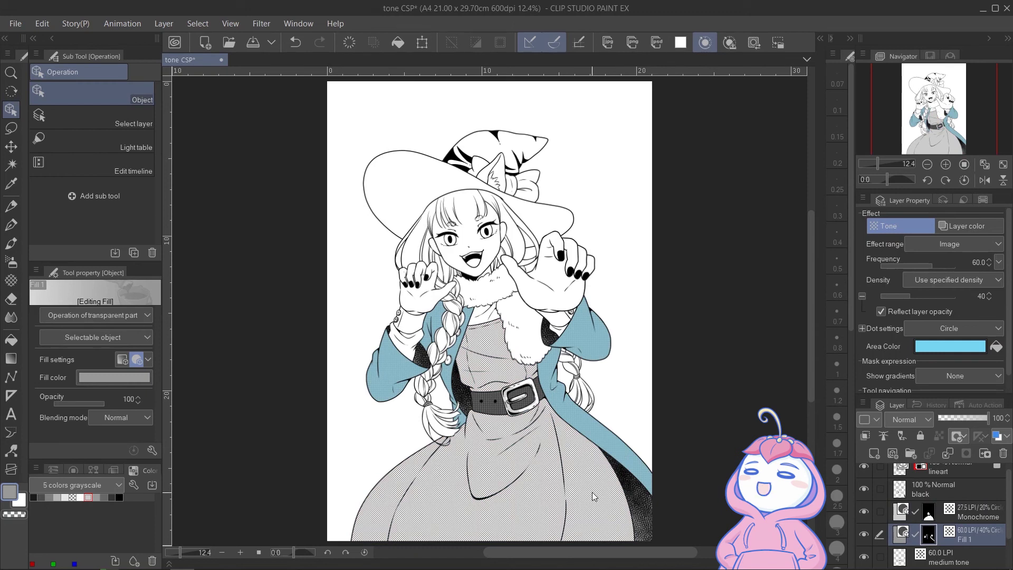
pyautogui.click(593, 492)
pyautogui.click(611, 445)
pyautogui.click(592, 490)
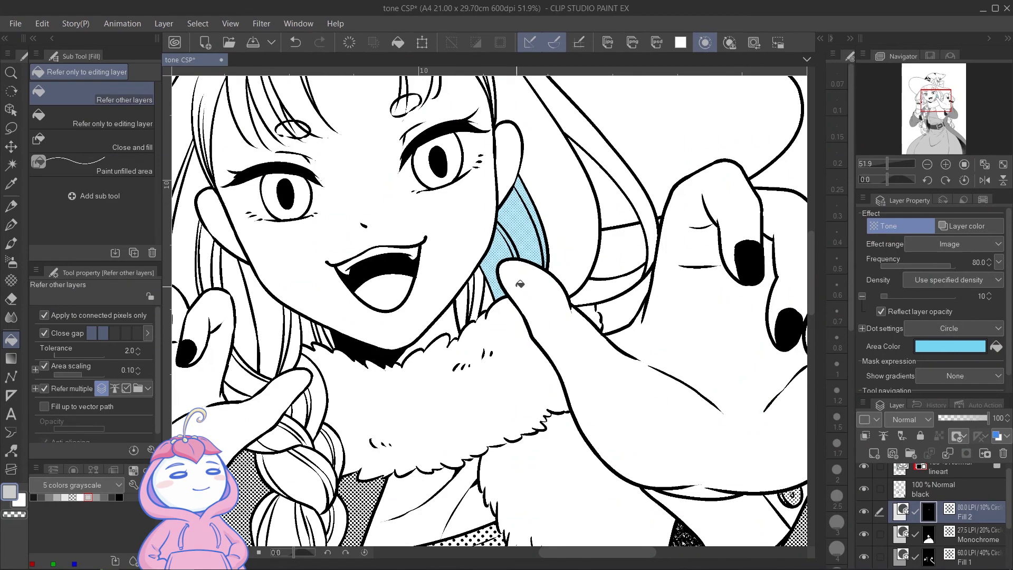
# Fill the inner hair areas around the neck with the 80.0 LPI / 10% tone, referring to other layers
pyautogui.click(488, 289)
pyautogui.click(465, 305)
pyautogui.moveTo(469, 304); pyautogui.dragTo(619, 288)
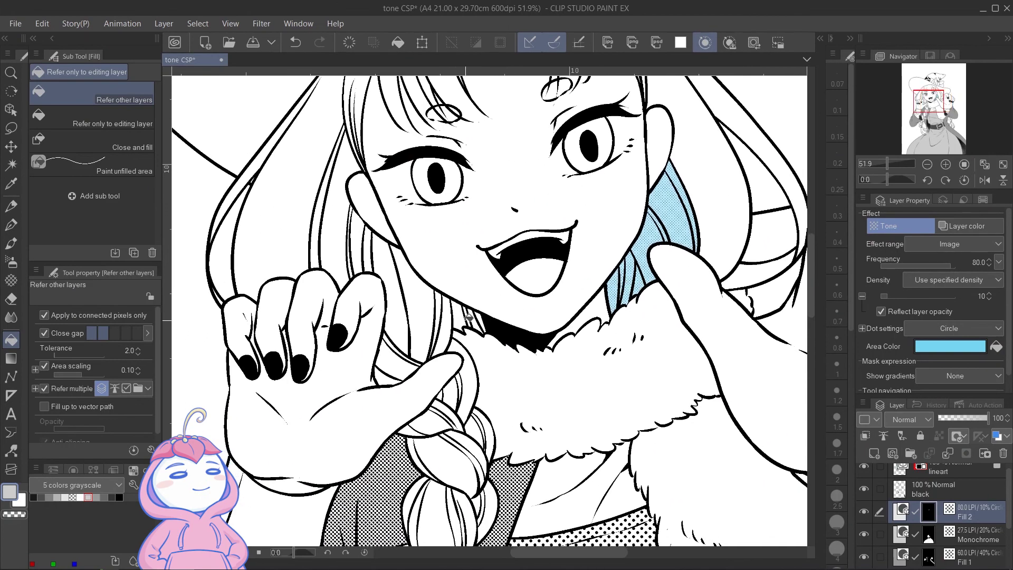
pyautogui.click(480, 315)
pyautogui.click(457, 310)
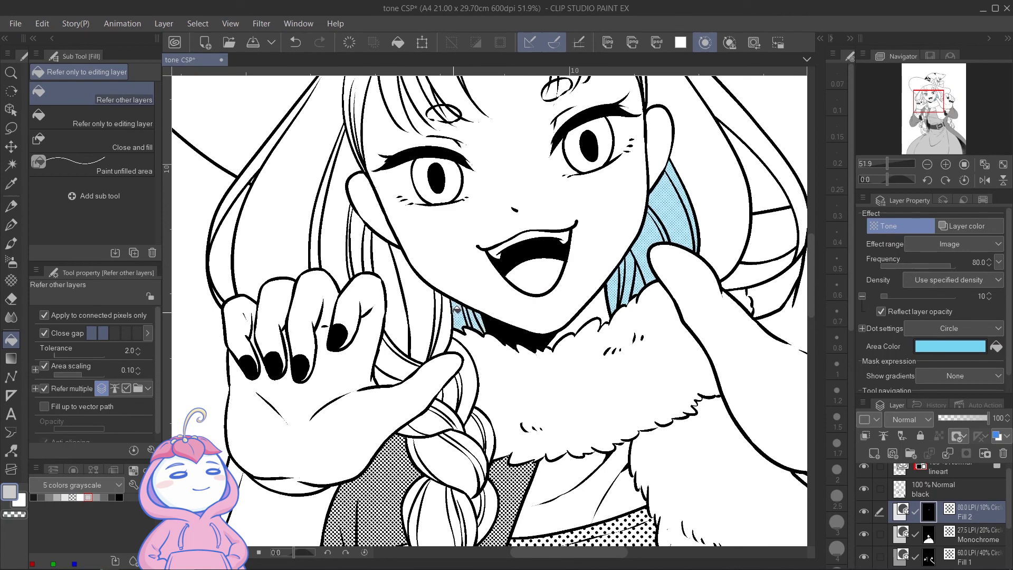
pyautogui.moveTo(401, 306); pyautogui.dragTo(455, 307)
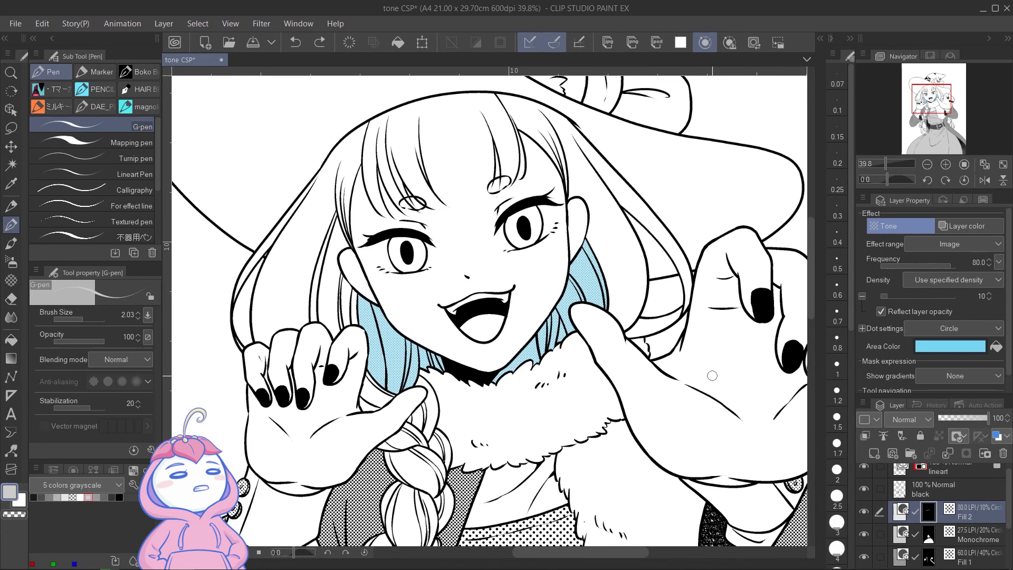
# Compare the mask and fill thumbnails of the Fill 2 layer as drawing targets, ending with the mask selected
pyautogui.click(931, 513)
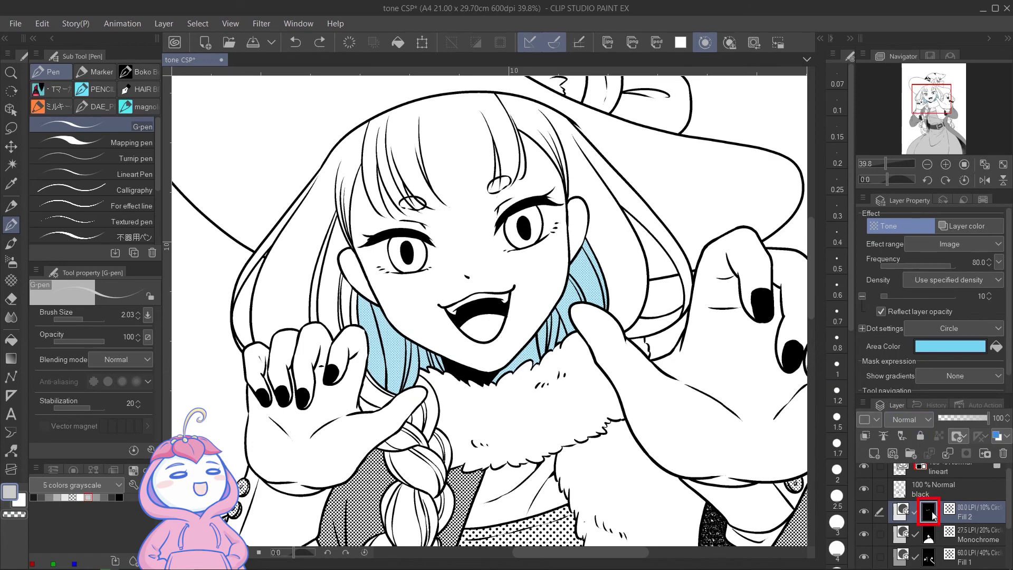
pyautogui.click(902, 515)
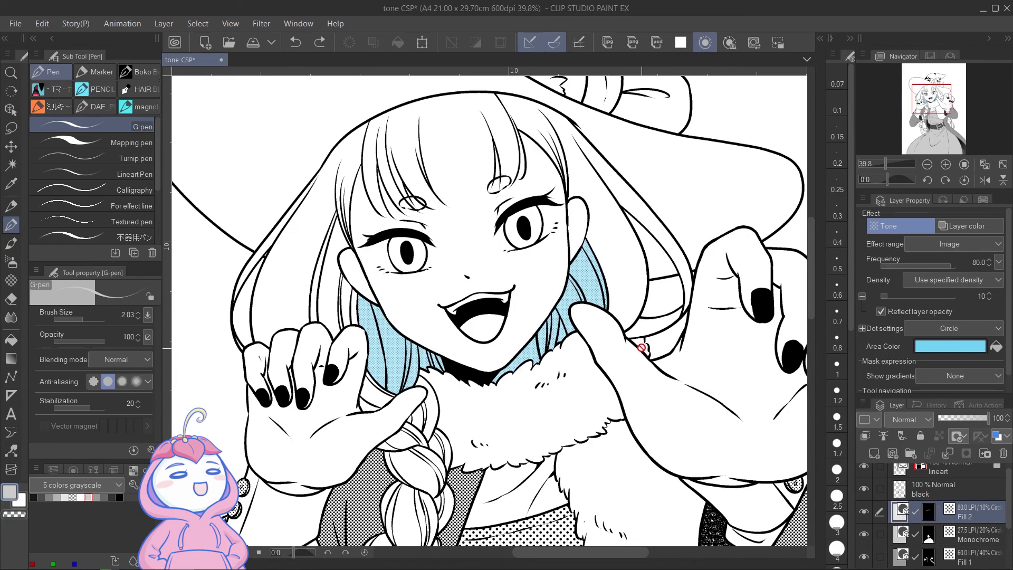
pyautogui.click(930, 515)
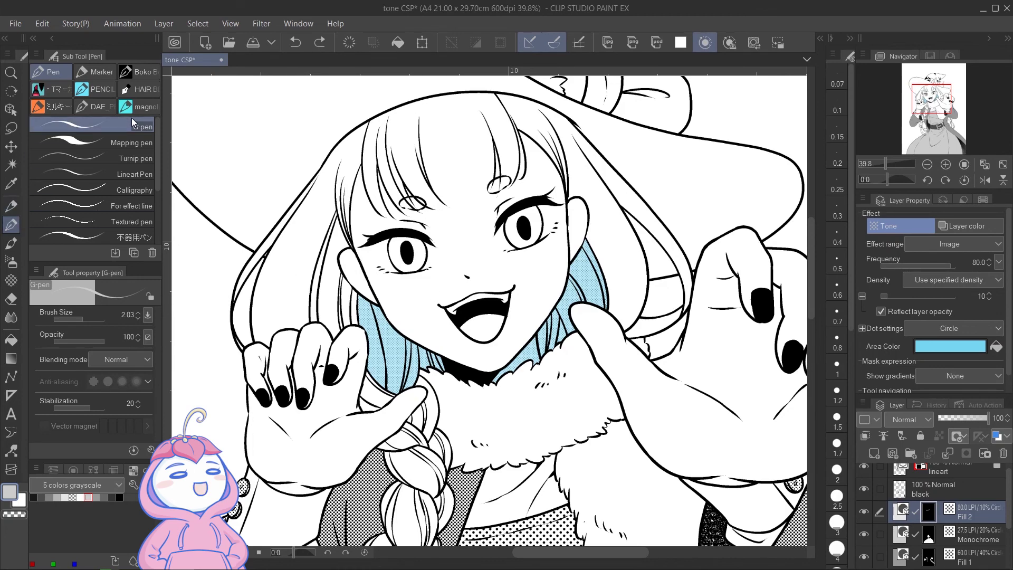
# Paint a band of tone across the lower bangs on the Fill 2 mask with the G-pen
pyautogui.moveTo(452, 117); pyautogui.dragTo(502, 231)
pyautogui.moveTo(312, 211)
pyautogui.mouseDown()
pyautogui.moveTo(323, 263)
pyautogui.moveTo(344, 286)
pyautogui.mouseUp()
pyautogui.moveTo(370, 249); pyautogui.dragTo(387, 273)
pyautogui.moveTo(333, 250); pyautogui.dragTo(525, 193)
pyautogui.moveTo(457, 253)
pyautogui.mouseDown()
pyautogui.moveTo(552, 227)
pyautogui.moveTo(414, 276)
pyautogui.moveTo(568, 211)
pyautogui.moveTo(342, 256)
pyautogui.moveTo(529, 214)
pyautogui.moveTo(563, 164)
pyautogui.mouseUp()
pyautogui.moveTo(610, 220); pyautogui.dragTo(618, 228)
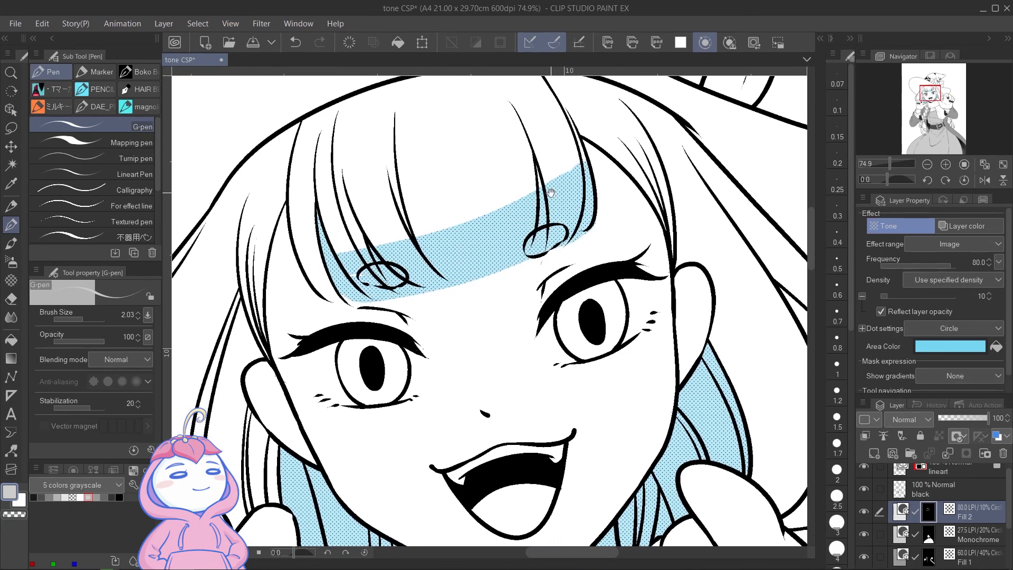
# Refine the edges of the toned band on the bangs with the Hard eraser and the G-pen
pyautogui.click(11, 299)
pyautogui.moveTo(350, 248)
pyautogui.mouseDown()
pyautogui.moveTo(537, 191)
pyautogui.moveTo(591, 161)
pyautogui.moveTo(533, 201)
pyautogui.moveTo(392, 244)
pyautogui.moveTo(418, 226)
pyautogui.mouseUp()
pyautogui.press('p')
pyautogui.moveTo(323, 255); pyautogui.dragTo(543, 219)
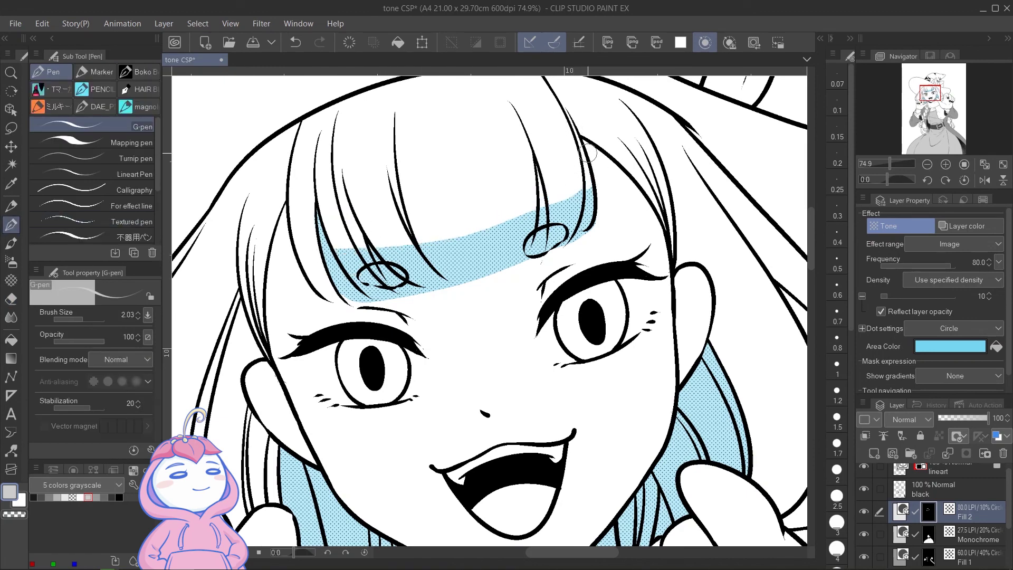
pyautogui.moveTo(573, 129); pyautogui.dragTo(596, 186)
pyautogui.moveTo(575, 250)
pyautogui.mouseDown()
pyautogui.moveTo(564, 287)
pyautogui.moveTo(420, 318)
pyautogui.moveTo(418, 281)
pyautogui.moveTo(455, 303)
pyautogui.mouseUp()
pyautogui.press('e')
pyautogui.moveTo(644, 211); pyautogui.dragTo(609, 121)
pyautogui.moveTo(578, 412); pyautogui.dragTo(565, 396)
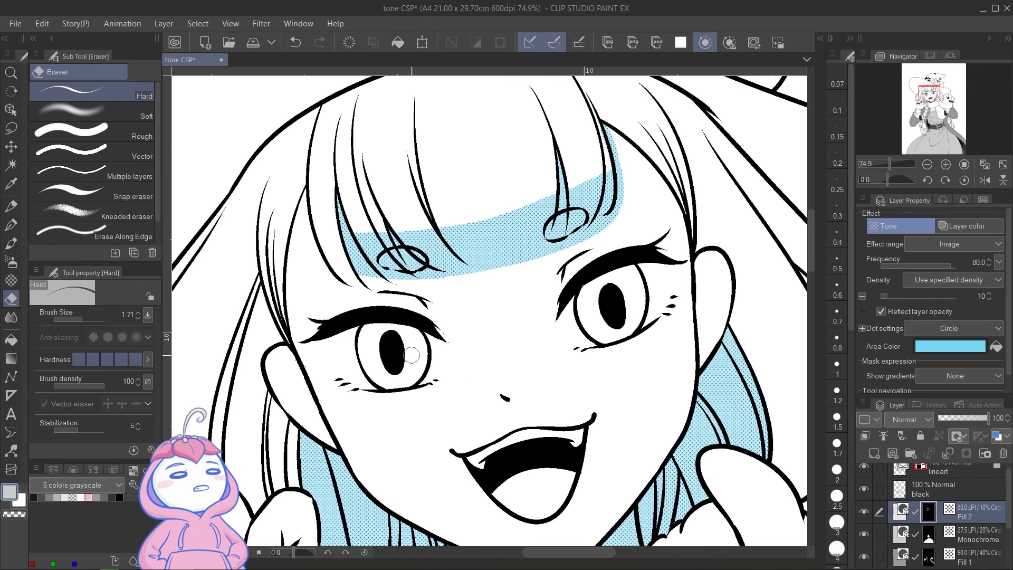
# Extend the tone across the bangs with the Soft airbrush at brush size 6.29
pyautogui.click(14, 263)
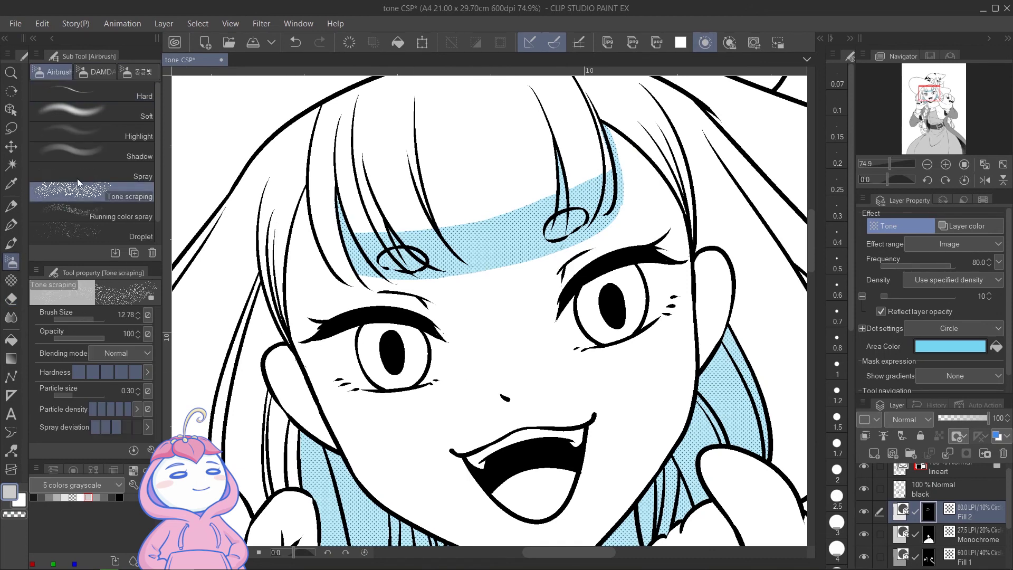
pyautogui.click(122, 112)
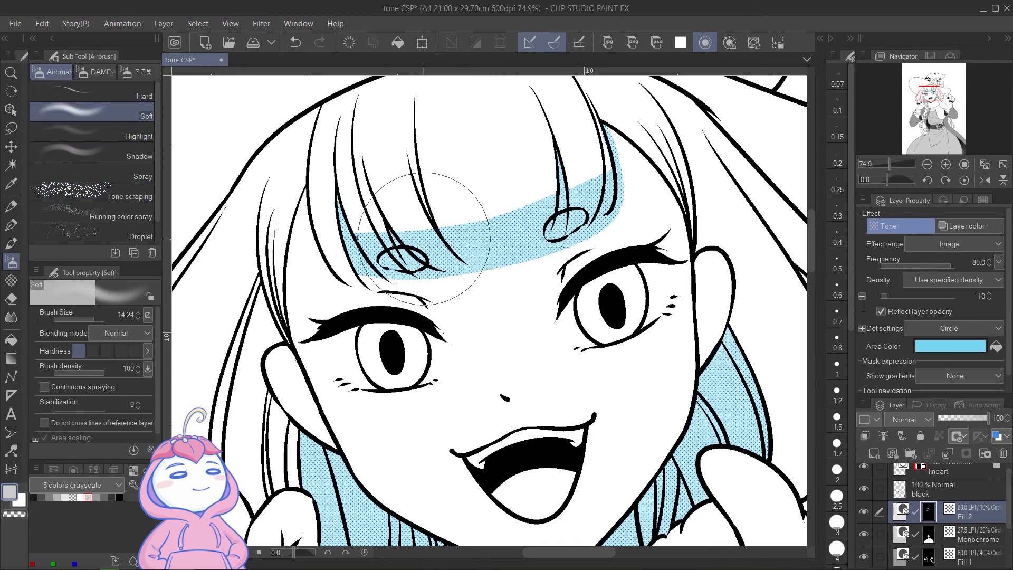
pyautogui.moveTo(406, 221)
pyautogui.keyDown('ctrl'); pyautogui.keyDown('alt'); pyautogui.mouseDown()
pyautogui.moveTo(363, 221)
pyautogui.moveTo(580, 190)
pyautogui.moveTo(587, 177)
pyautogui.mouseUp(); pyautogui.keyUp('alt'); pyautogui.keyUp('ctrl')
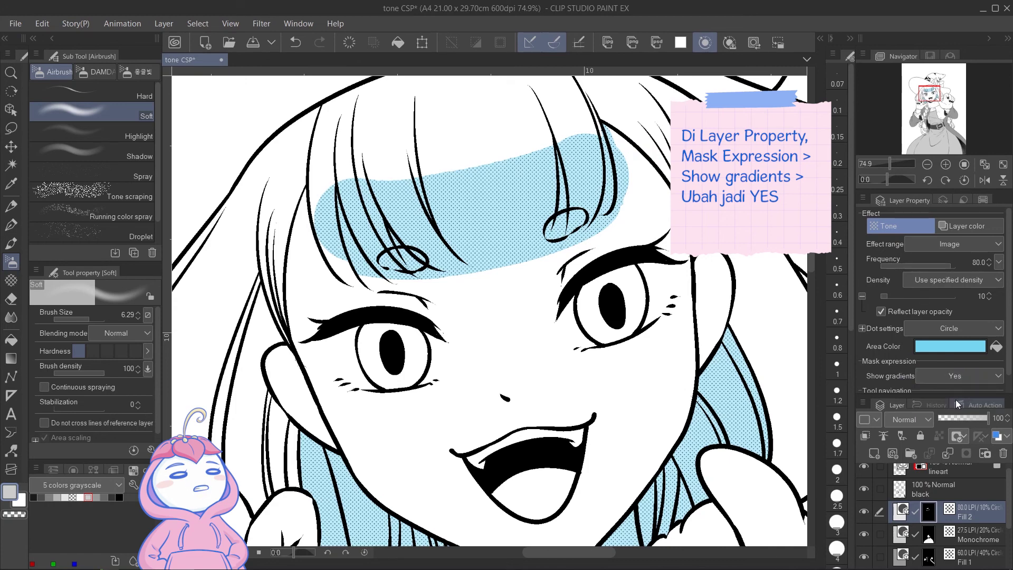
# Set the mask expression's Show gradients to Yes and airbrush soft gradient edges around the toned bangs
pyautogui.moveTo(347, 182); pyautogui.dragTo(580, 132)
pyautogui.moveTo(581, 132)
pyautogui.mouseDown()
pyautogui.moveTo(364, 181)
pyautogui.moveTo(334, 221)
pyautogui.moveTo(356, 263)
pyautogui.mouseUp()
pyautogui.moveTo(424, 227)
pyautogui.mouseDown()
pyautogui.moveTo(601, 158)
pyautogui.moveTo(612, 216)
pyautogui.mouseUp()
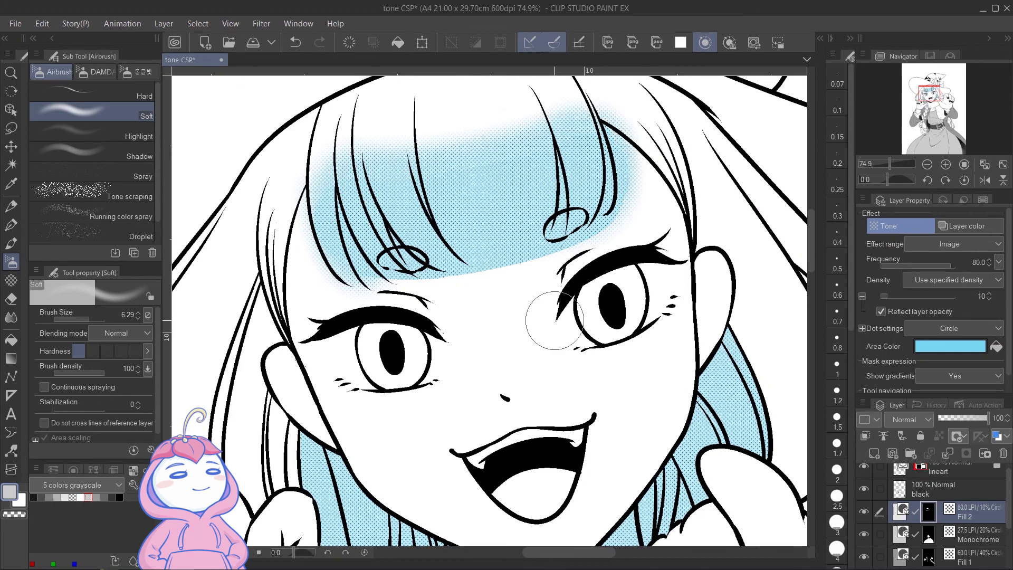
# Undo the airbrushed extension of the bangs tone and scatter its upper edge with Tone scraping at brush size 3.81
pyautogui.hotkey('ctrl', 'z')
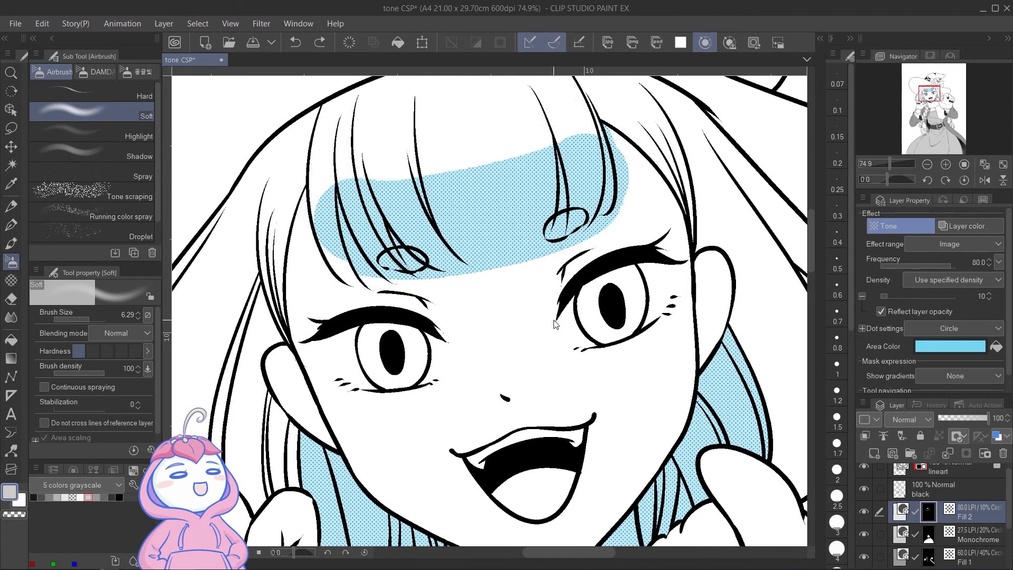
pyautogui.hotkey('ctrl', 'z')
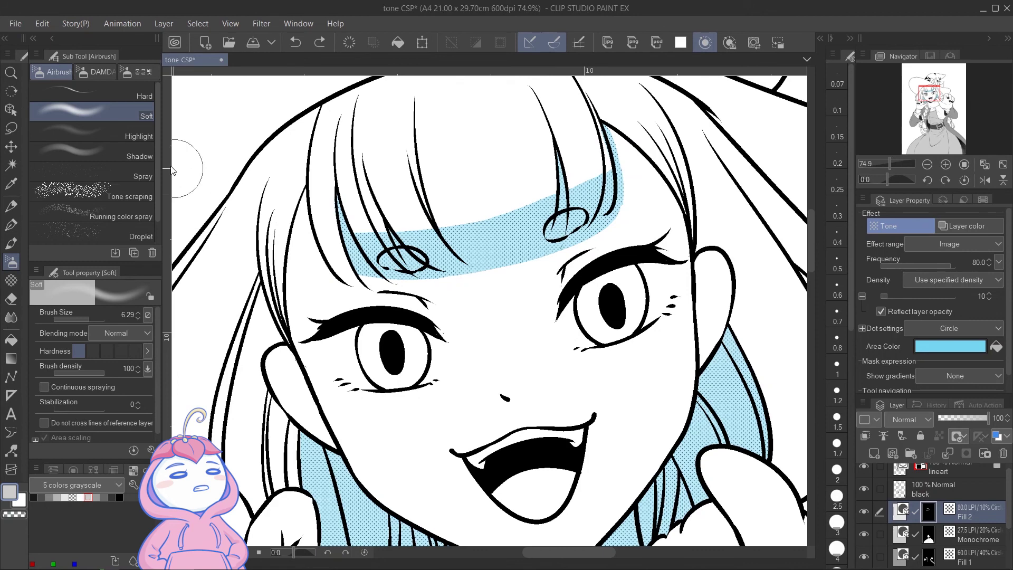
pyautogui.click(111, 197)
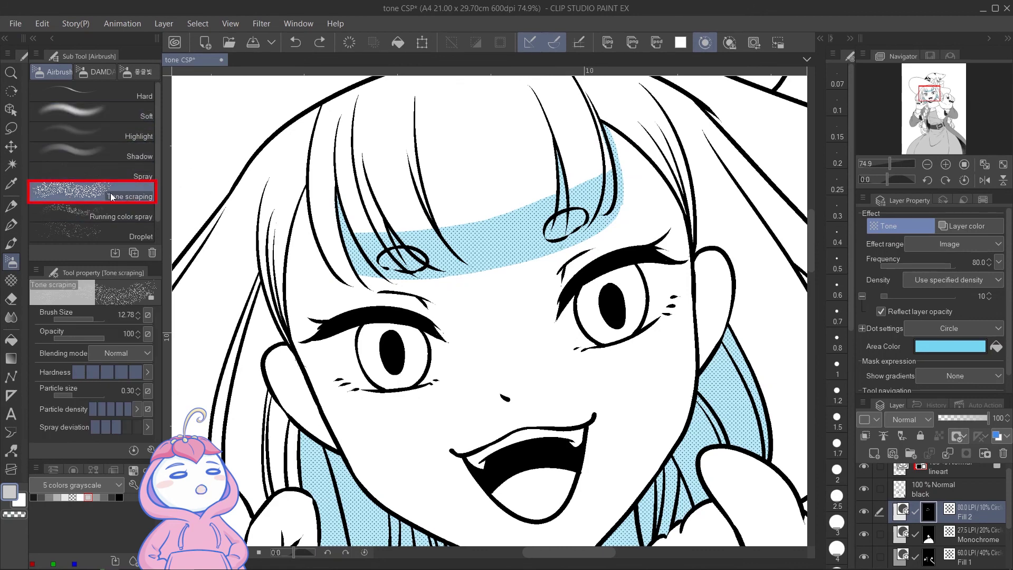
pyautogui.moveTo(358, 248)
pyautogui.keyDown('ctrl'); pyautogui.keyDown('alt'); pyautogui.mouseDown()
pyautogui.moveTo(400, 224)
pyautogui.moveTo(375, 240)
pyautogui.moveTo(573, 177)
pyautogui.moveTo(515, 204)
pyautogui.moveTo(393, 230)
pyautogui.moveTo(588, 151)
pyautogui.moveTo(422, 214)
pyautogui.mouseUp(); pyautogui.keyUp('alt'); pyautogui.keyUp('ctrl')
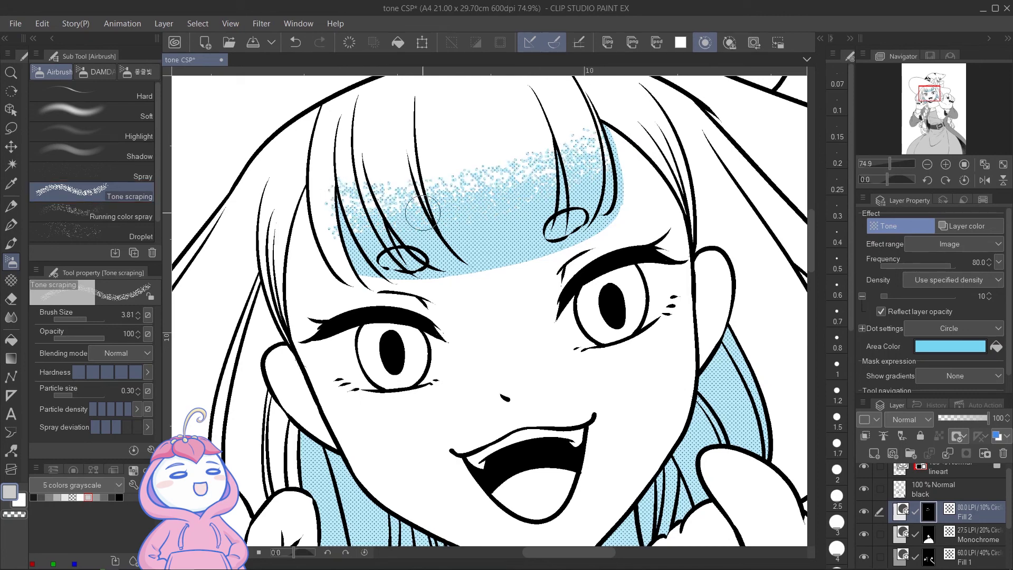
# Turn off the colored tone area display
pyautogui.click(265, 23)
pyautogui.moveTo(231, 24)
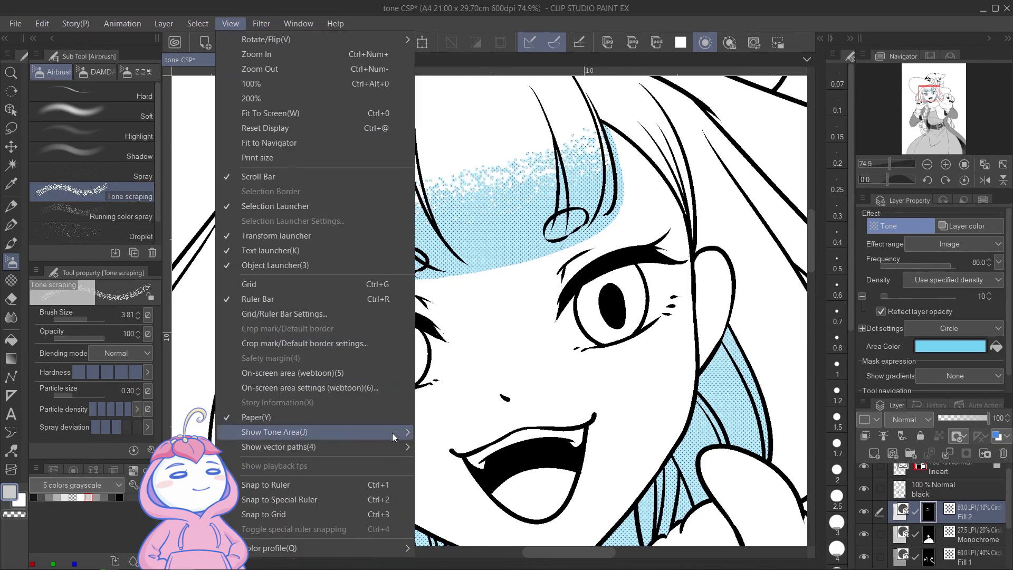
pyautogui.moveTo(392, 433)
pyautogui.click(467, 434)
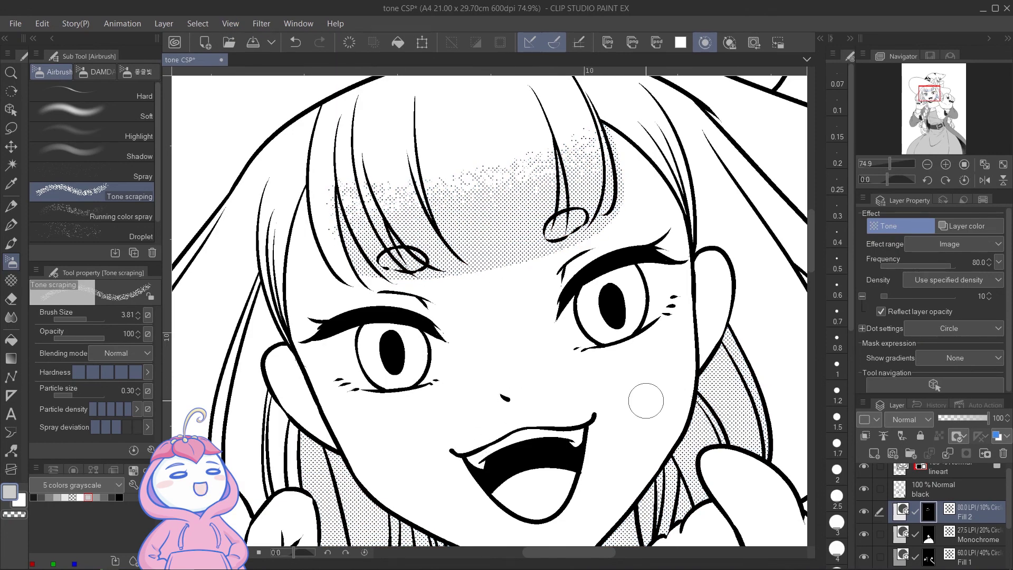
# Clean the lower edge of the bangs tone with the Hard eraser and switch to Tone scraping with transparent color
pyautogui.click(11, 300)
pyautogui.moveTo(425, 300); pyautogui.dragTo(610, 229)
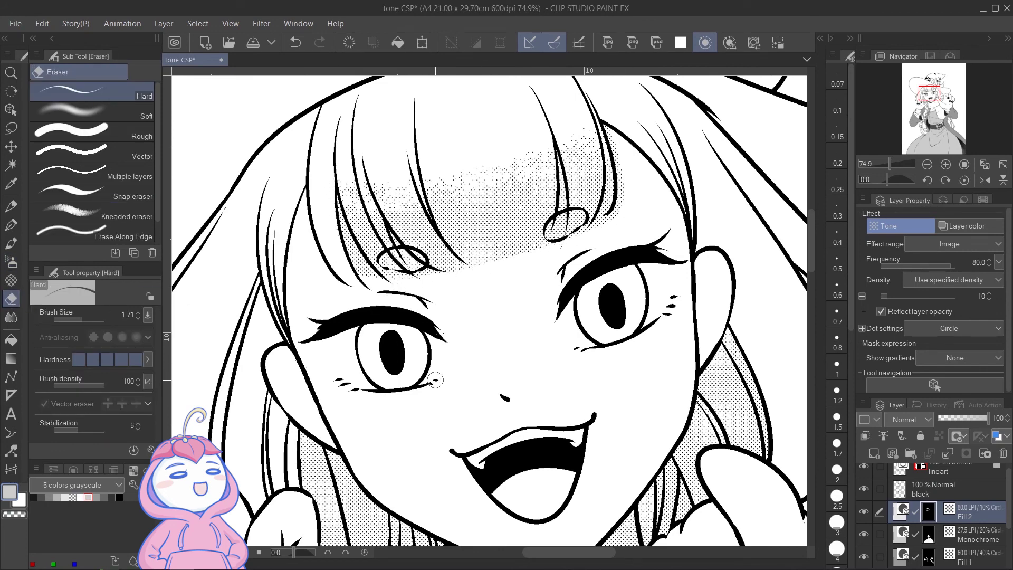
pyautogui.click(11, 261)
pyautogui.click(124, 190)
pyautogui.click(23, 517)
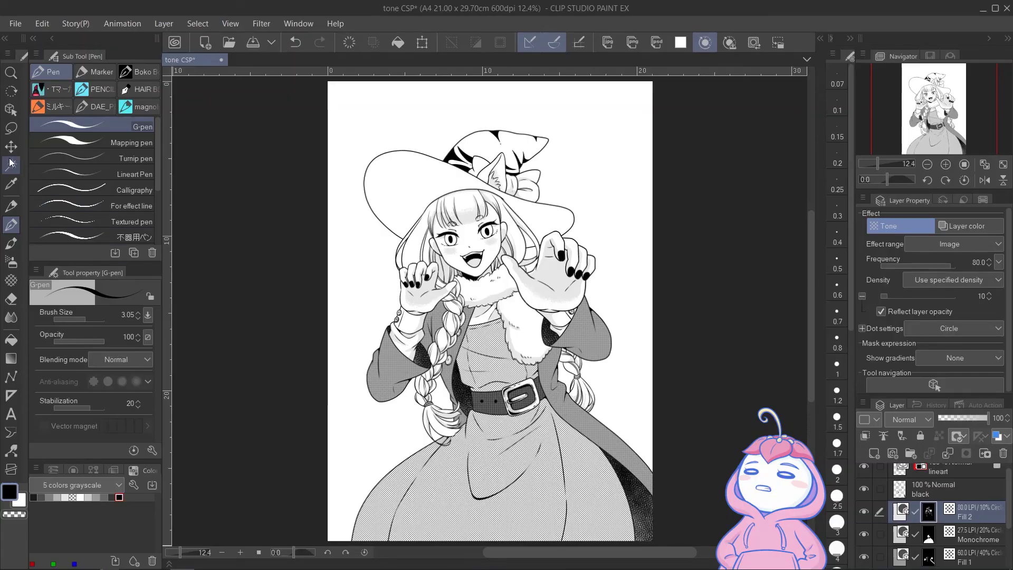
# Select the witch's hat, both brim and crown, with Auto select referring to other layers
pyautogui.press('w')
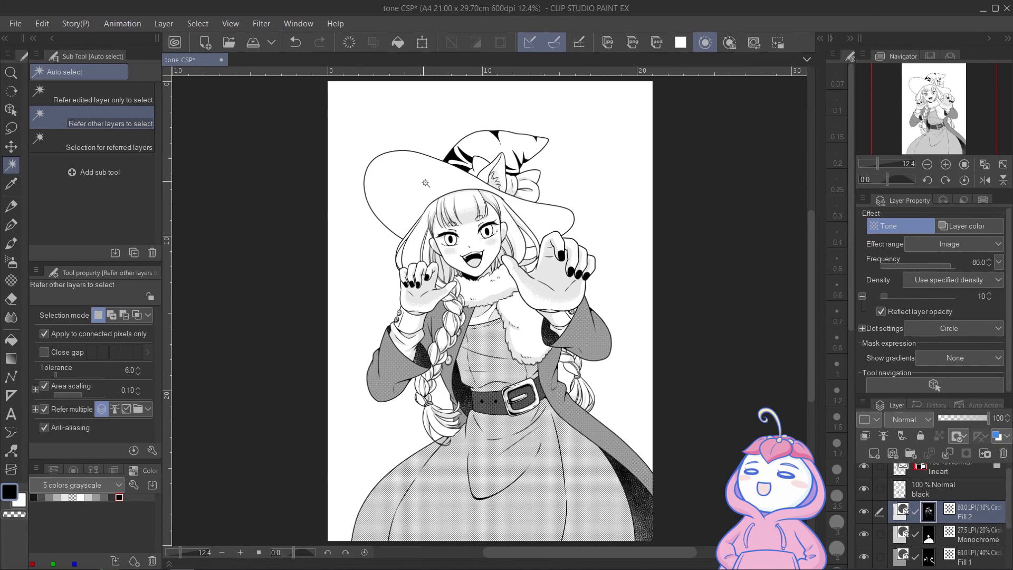
pyautogui.click(425, 183)
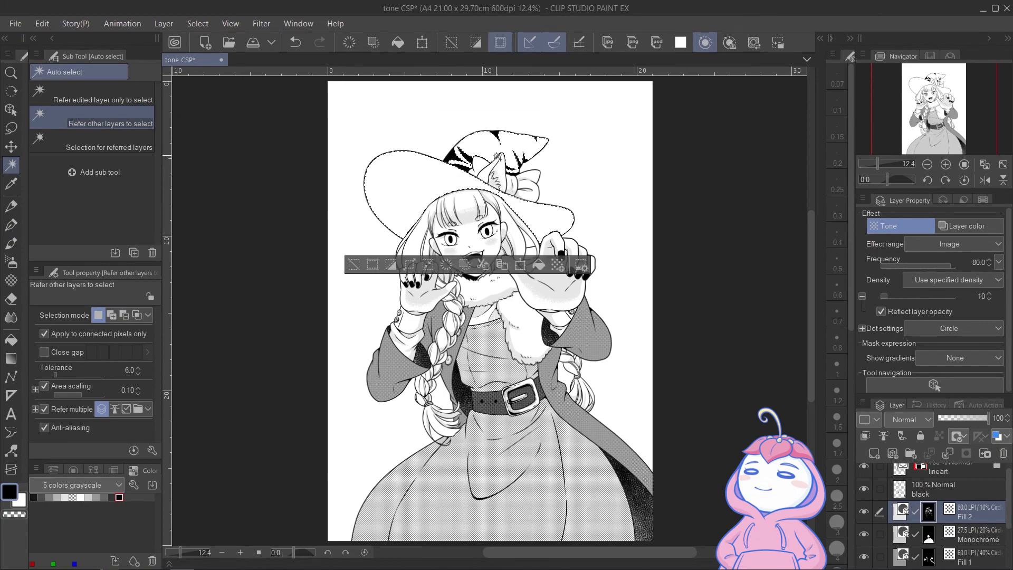
pyautogui.scroll(5, 496, 231)
pyautogui.moveTo(401, 135); pyautogui.dragTo(386, 342)
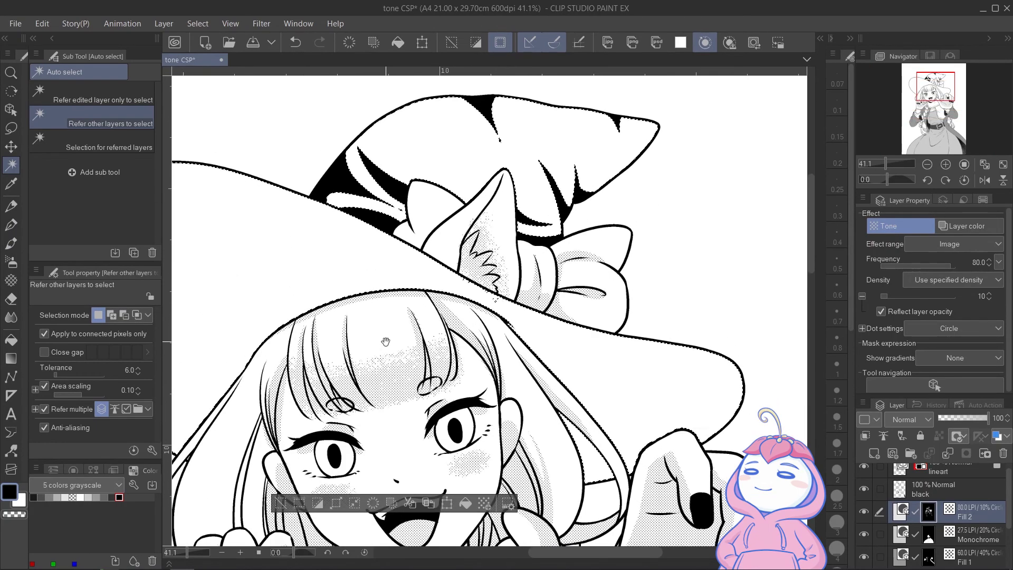
pyautogui.scroll(3, 385, 342)
pyautogui.hotkey('ctrl', '0')
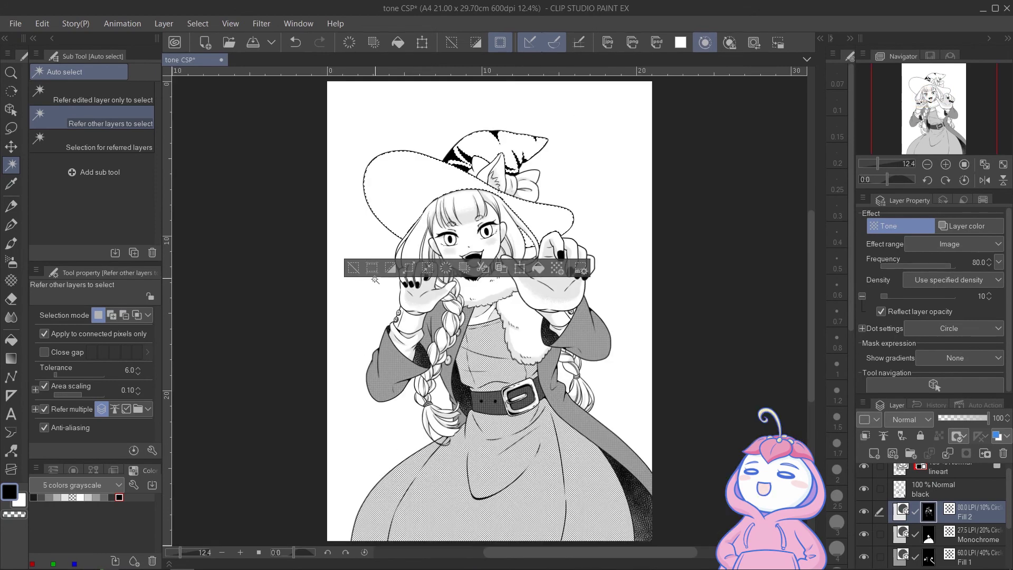
# Fill the selected hat with a toned Manga gradient drawn diagonally across the drawing
pyautogui.click(11, 358)
pyautogui.click(130, 237)
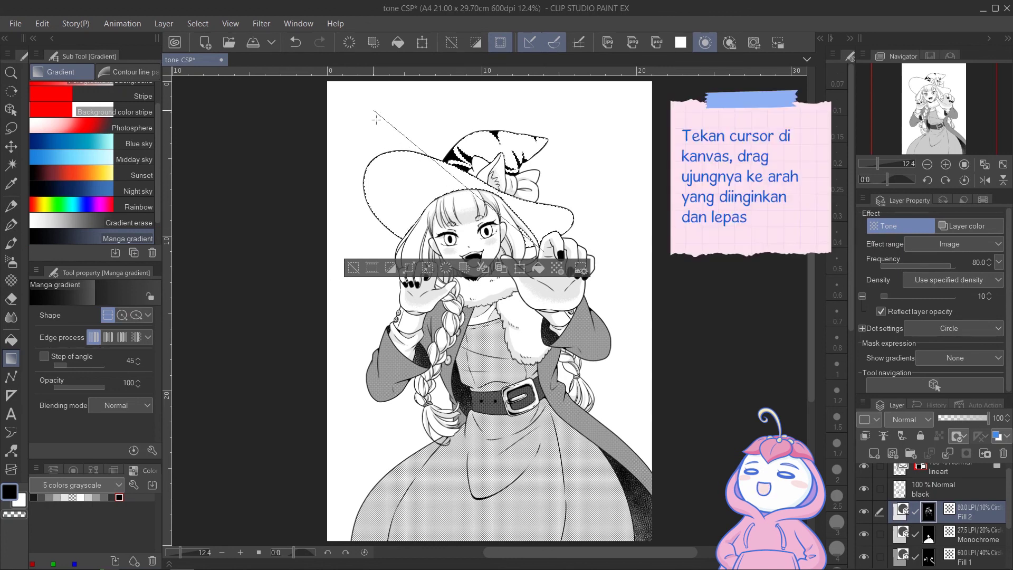
pyautogui.moveTo(376, 119); pyautogui.dragTo(375, 116)
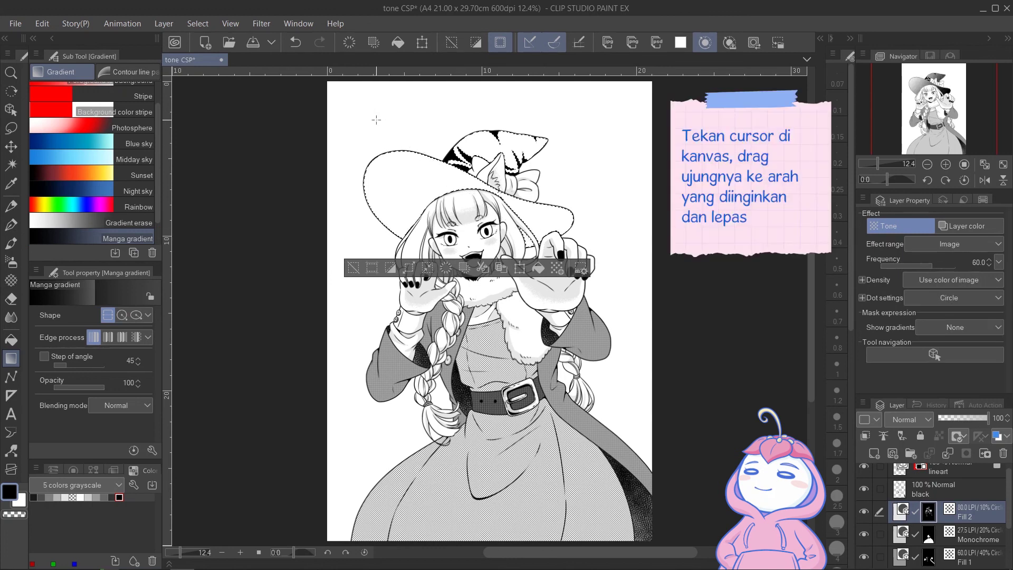
# Adjust the direction and length of the hat's gradient by moving its start and end points with the Object tool
pyautogui.click(11, 109)
pyautogui.moveTo(546, 257); pyautogui.dragTo(523, 271)
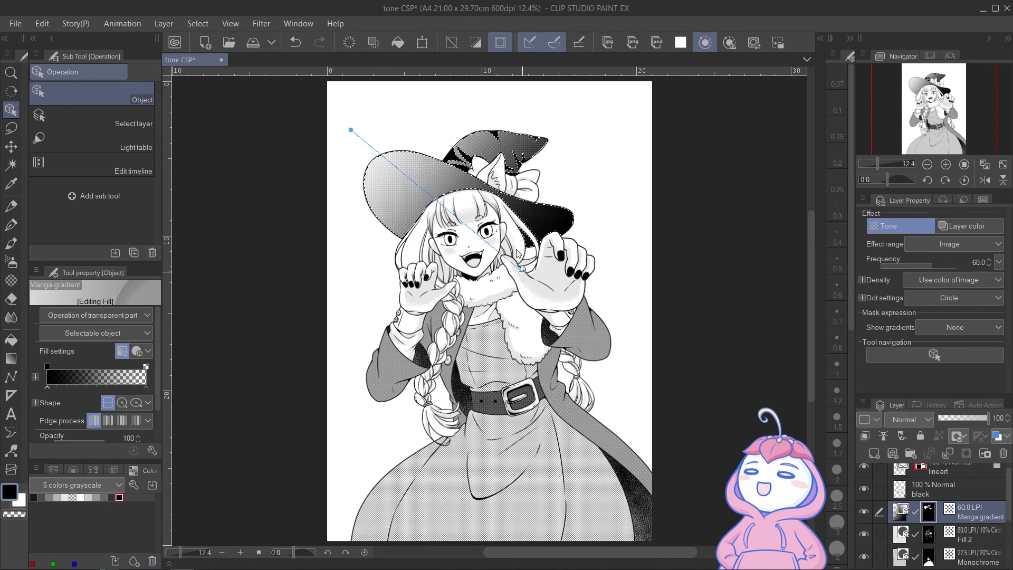
pyautogui.moveTo(364, 115); pyautogui.dragTo(399, 99)
pyautogui.moveTo(522, 271); pyautogui.dragTo(494, 281)
pyautogui.moveTo(371, 107); pyautogui.dragTo(385, 75)
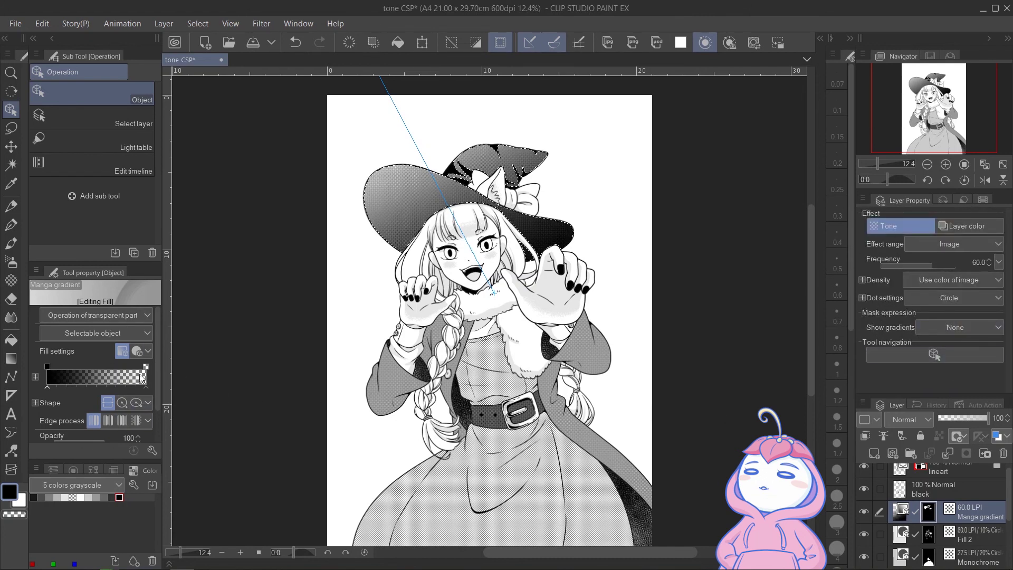
# Try the circle and ellipse shapes on the hat's gradient and reshape the ellipse around the witch
pyautogui.moveTo(132, 259); pyautogui.dragTo(132, 212)
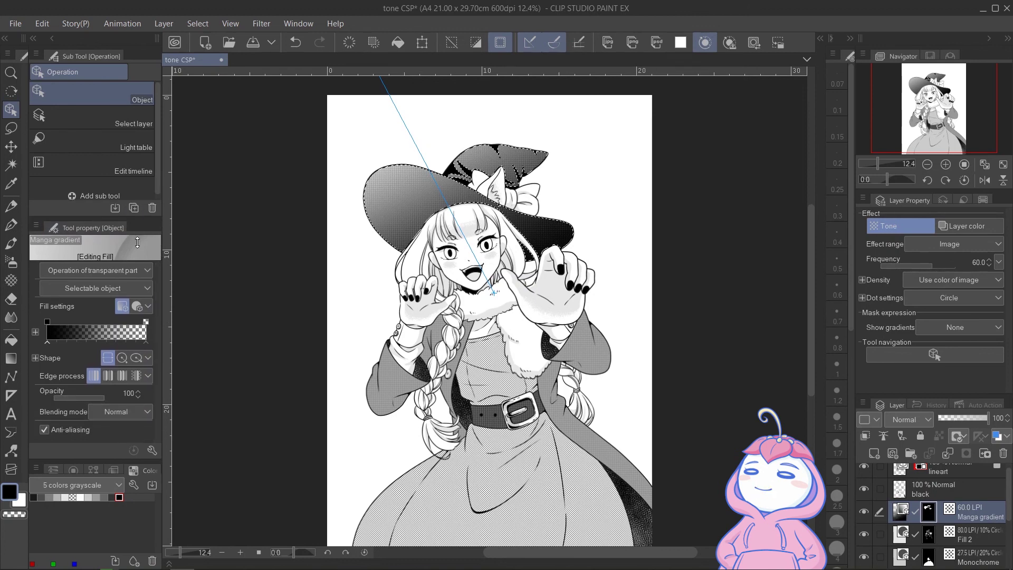
pyautogui.click(124, 360)
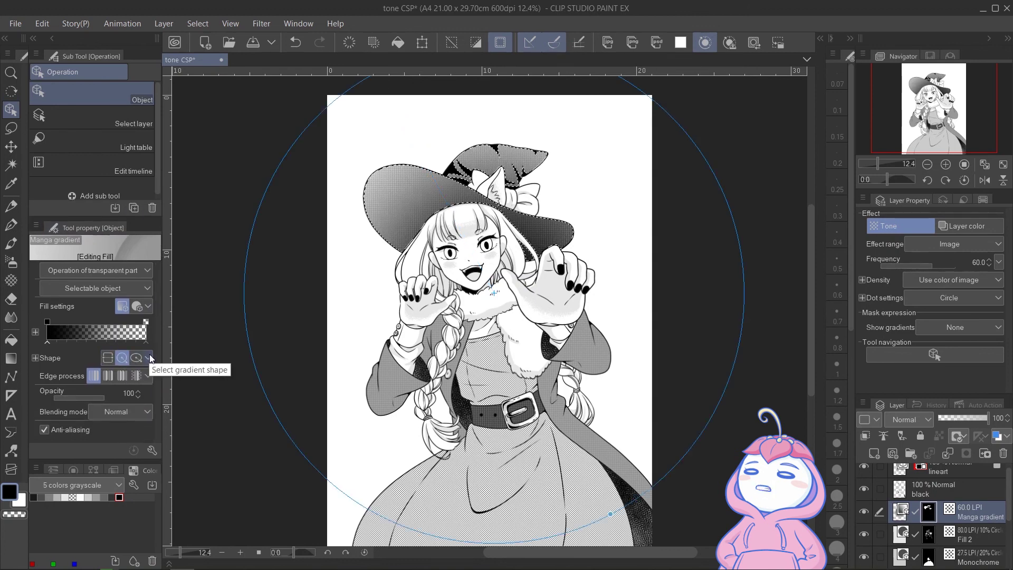
pyautogui.moveTo(810, 228); pyautogui.dragTo(810, 213)
pyautogui.moveTo(377, 110); pyautogui.dragTo(411, 202)
pyautogui.click(137, 358)
pyautogui.moveTo(705, 199); pyautogui.dragTo(287, 217)
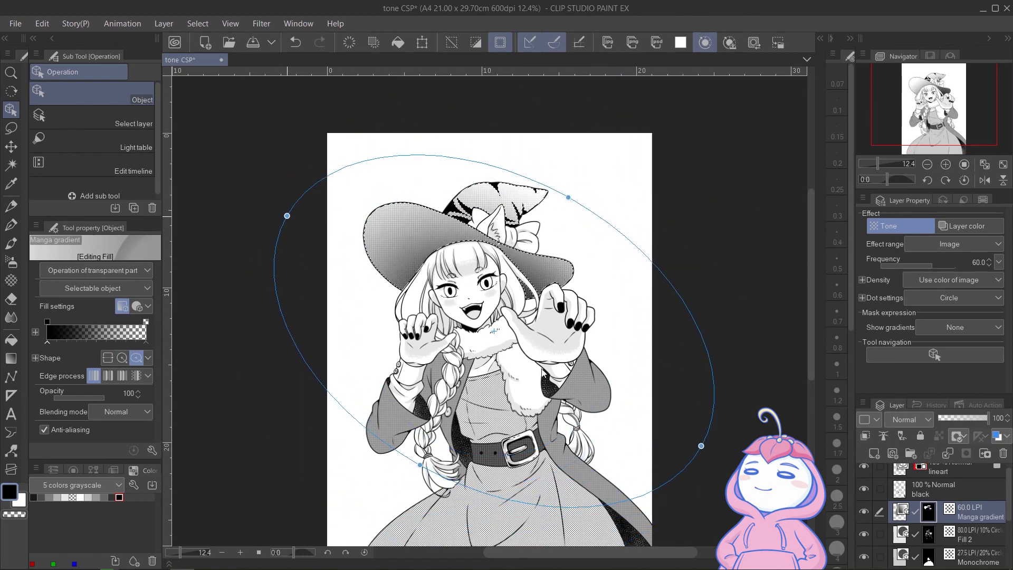
# Return the gradient to a straight line, try the different edge processes, and undo the hat's gradient fill
pyautogui.click(109, 358)
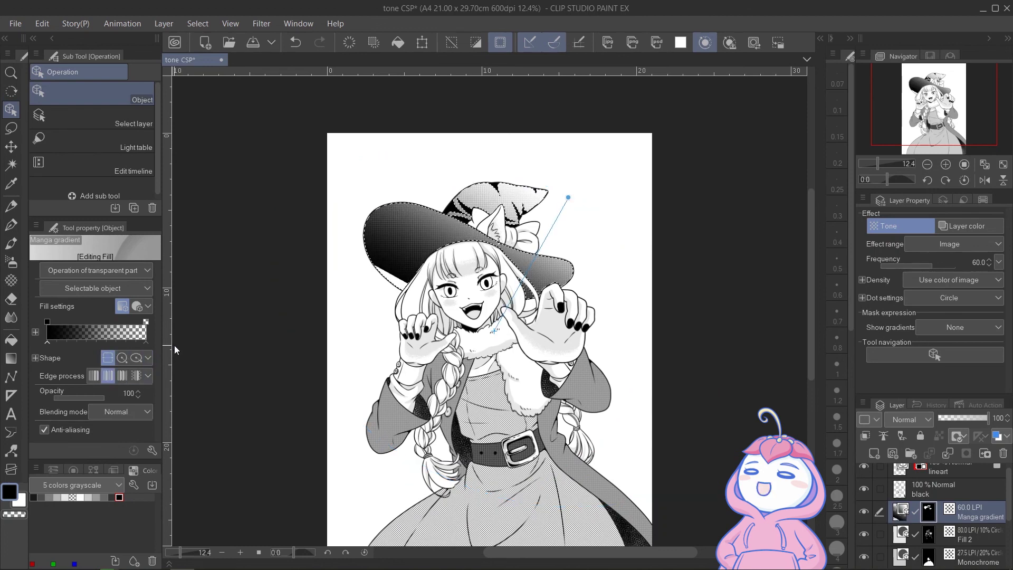
pyautogui.moveTo(567, 199); pyautogui.dragTo(492, 179)
pyautogui.click(122, 375)
pyautogui.click(136, 375)
pyautogui.hotkey('ctrl', 'z')
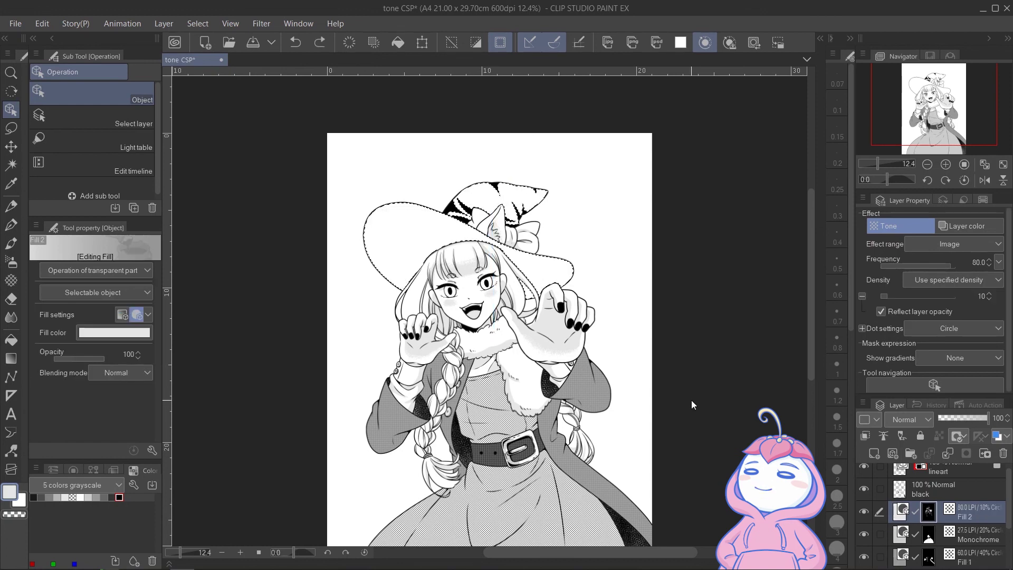
# Place a gradient tone material from the Monochromatic pattern category onto the selected hat
pyautogui.click(820, 38)
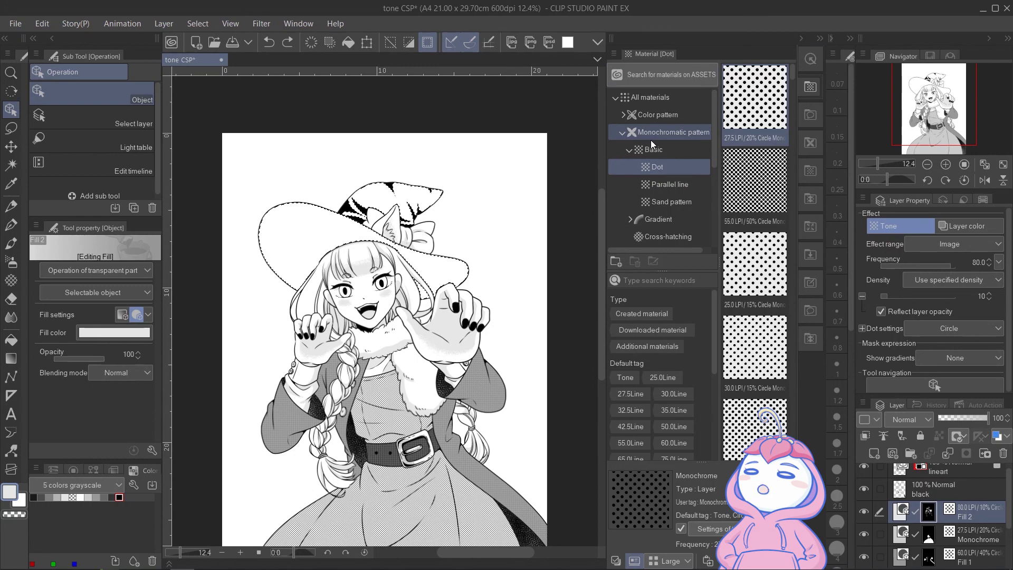
pyautogui.click(660, 219)
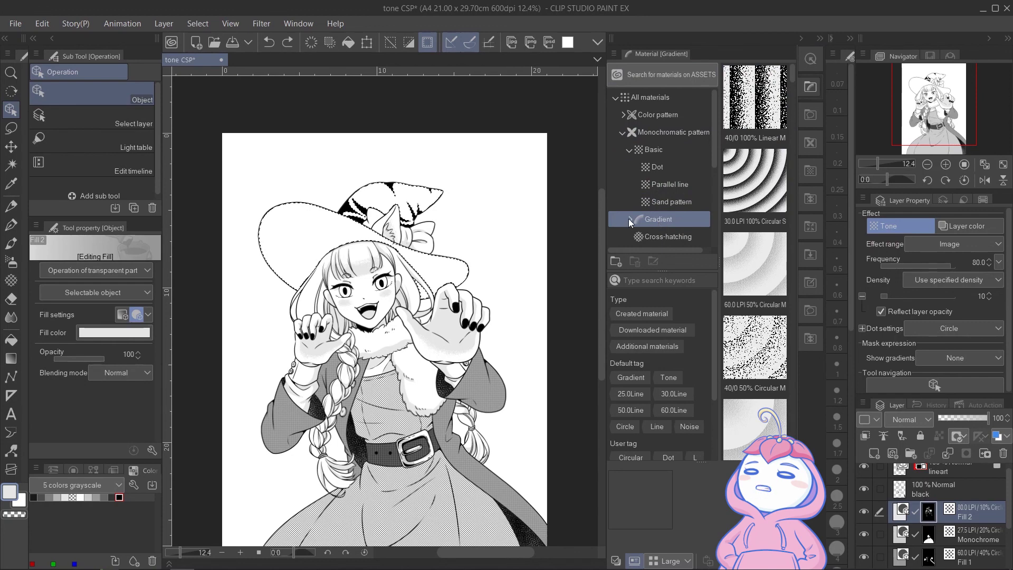
pyautogui.click(628, 218)
pyautogui.click(677, 224)
pyautogui.click(676, 238)
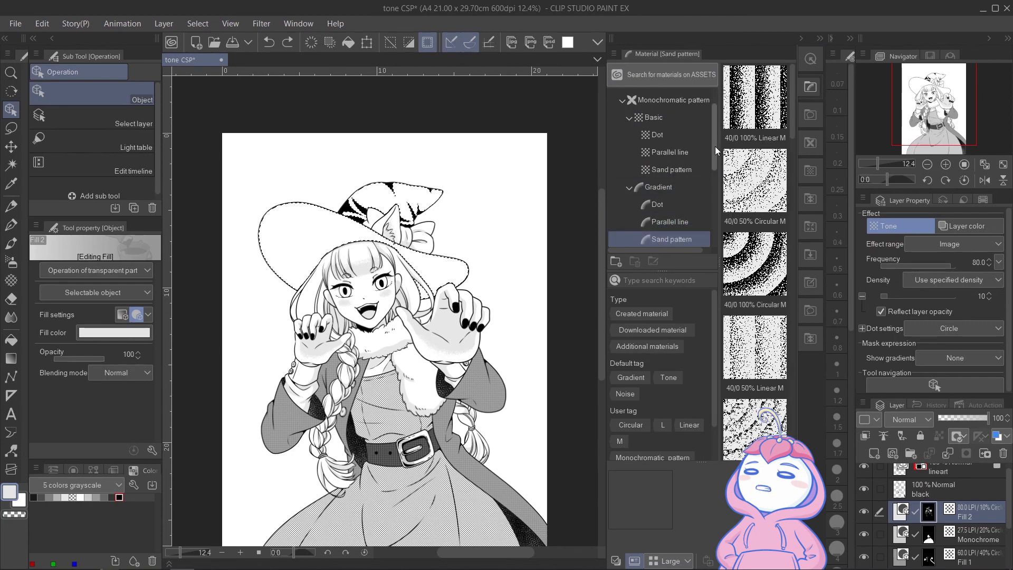
pyautogui.moveTo(715, 146); pyautogui.dragTo(714, 158)
pyautogui.click(678, 182)
pyautogui.moveTo(755, 188); pyautogui.dragTo(356, 250)
# Adjust the placed gradient tone's position, size and direction over the hat
pyautogui.moveTo(480, 249); pyautogui.dragTo(292, 145)
pyautogui.moveTo(356, 249); pyautogui.dragTo(395, 303)
pyautogui.moveTo(331, 198); pyautogui.dragTo(281, 136)
pyautogui.moveTo(399, 312); pyautogui.dragTo(408, 330)
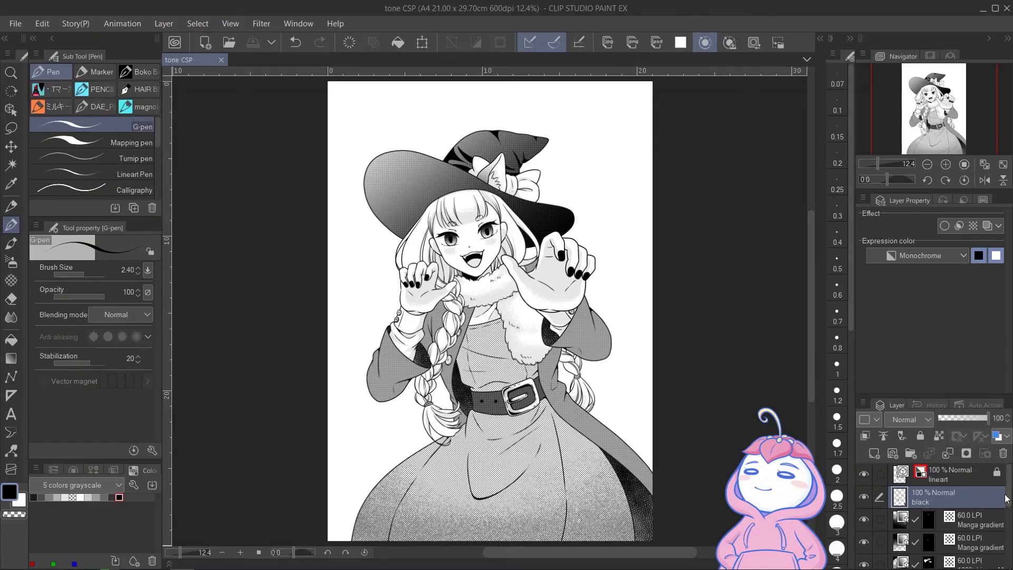
# Make the sketsa folder the active layer and select the empty background around the witch with Auto select
pyautogui.moveTo(1007, 496); pyautogui.dragTo(1007, 554)
pyautogui.click(950, 539)
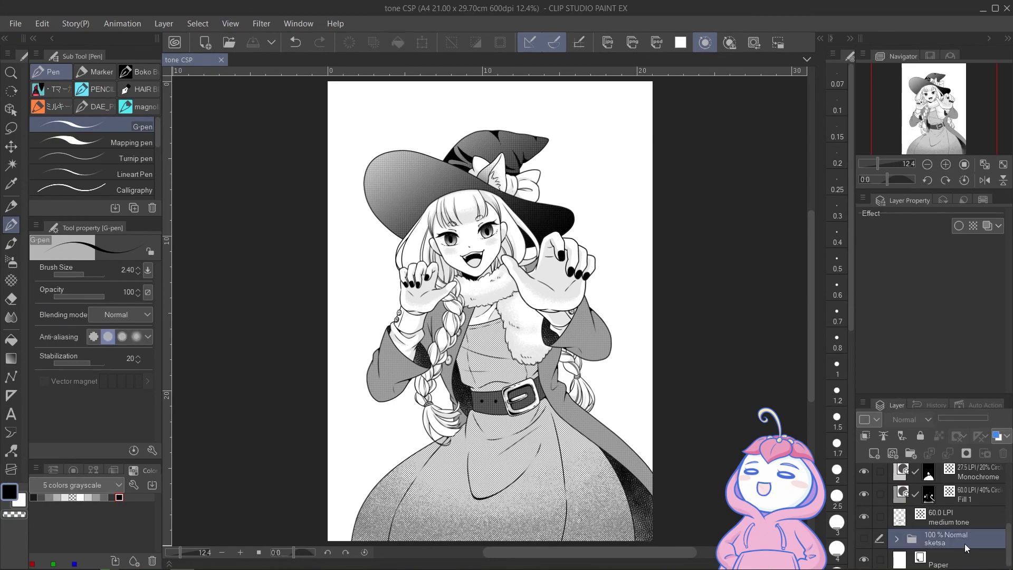
pyautogui.click(11, 165)
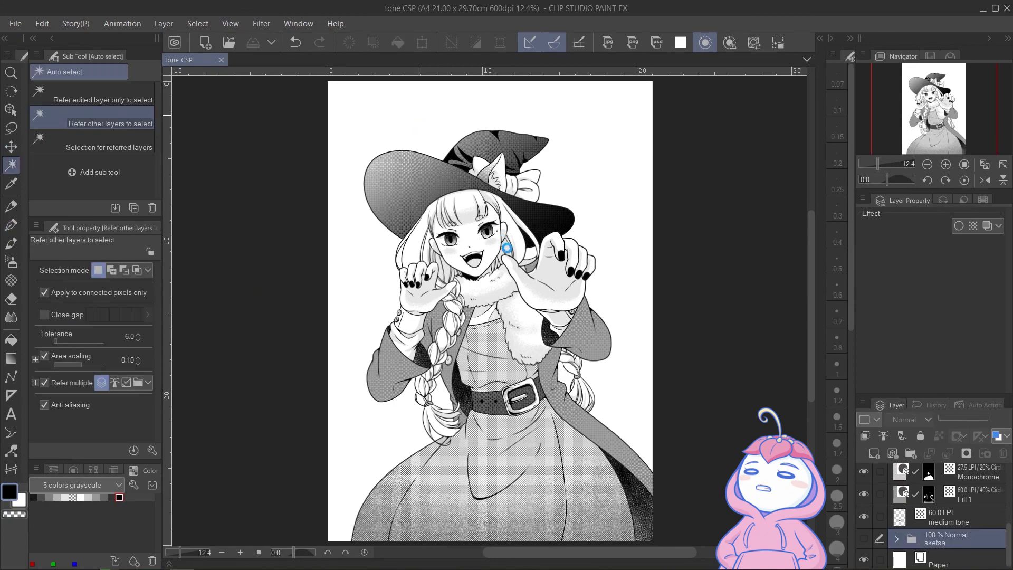
pyautogui.moveTo(457, 256); pyautogui.dragTo(552, 256)
pyautogui.moveTo(542, 415); pyautogui.dragTo(513, 95)
pyautogui.moveTo(775, 350); pyautogui.dragTo(591, 318)
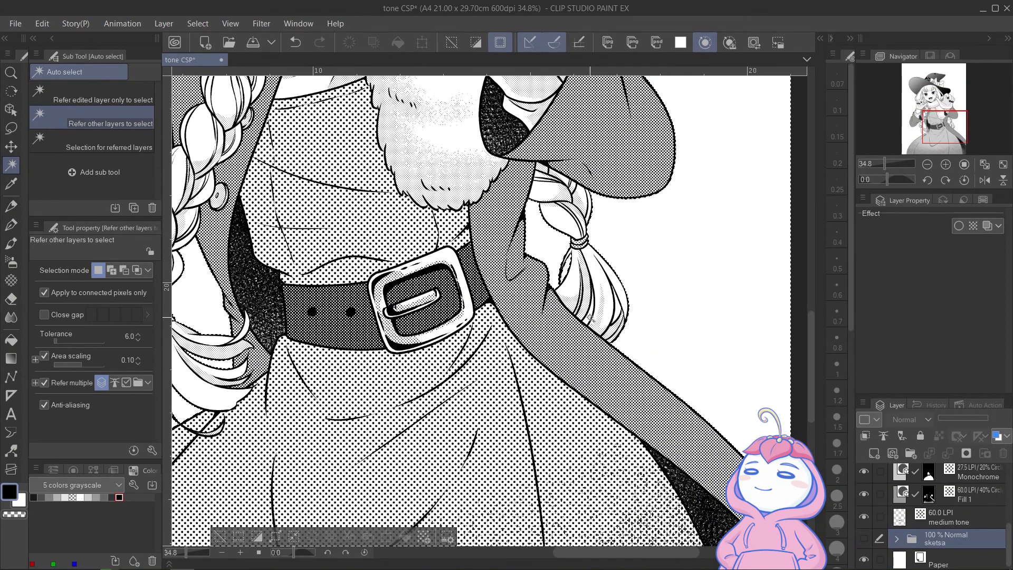
pyautogui.hotkey('ctrl', '0')
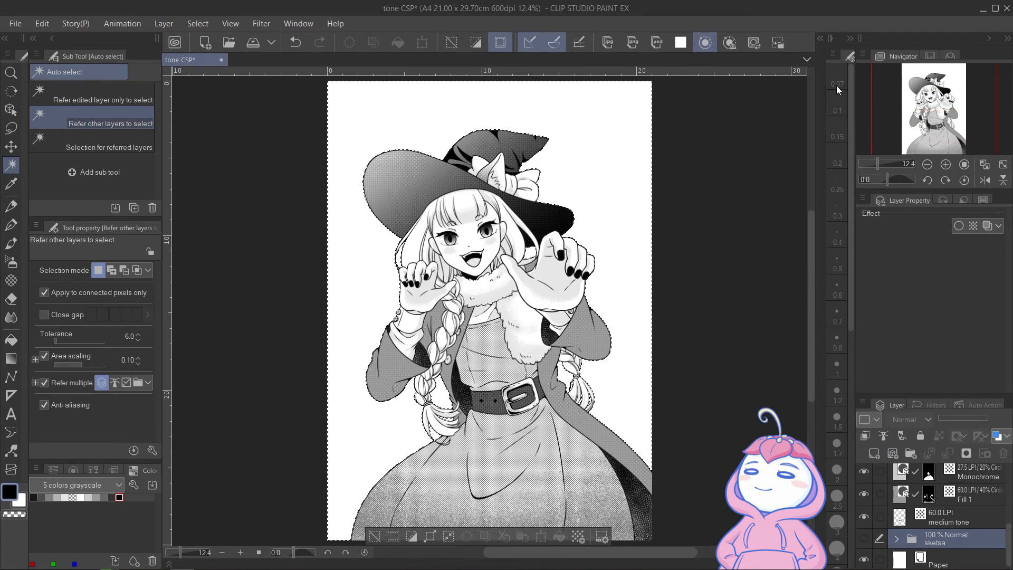
# Place the Cross-hatching x2 material into the selected background and hide its layer
pyautogui.click(821, 39)
pyautogui.click(631, 168)
pyautogui.click(650, 185)
pyautogui.moveTo(792, 127); pyautogui.dragTo(793, 386)
pyautogui.moveTo(752, 297)
pyautogui.mouseDown()
pyautogui.moveTo(607, 227)
pyautogui.moveTo(386, 257)
pyautogui.mouseUp()
pyautogui.moveTo(372, 211); pyautogui.dragTo(372, 211)
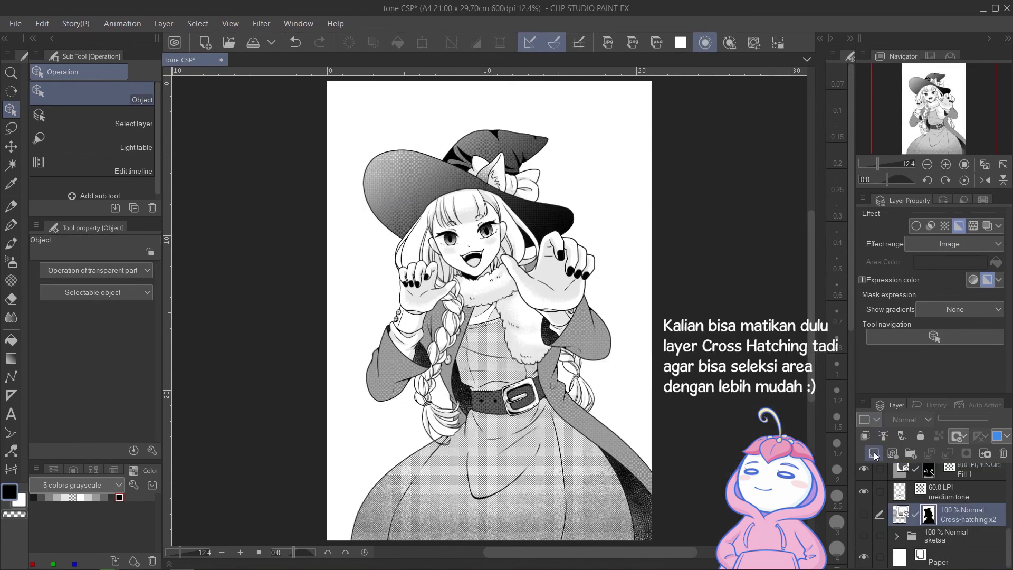
# Create a new layer named Background above the Cross-hatching x2 layer
pyautogui.click(930, 519)
pyautogui.write('ound')
pyautogui.press('Return')
# With the Background layer active, reselect the empty area around the witch using Auto select
pyautogui.press('w')
pyautogui.click(530, 252)
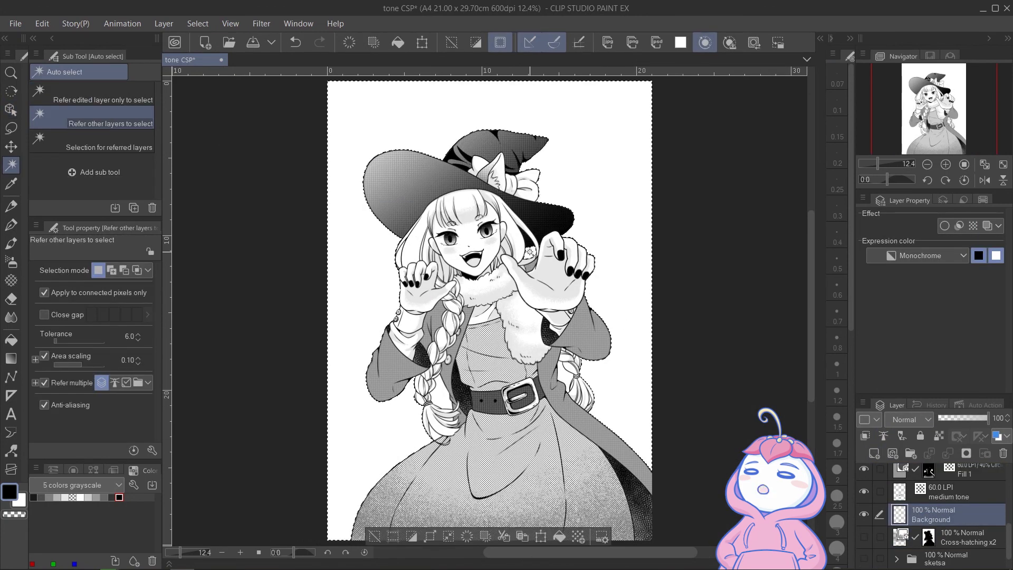
pyautogui.scroll(2, 447, 277)
pyautogui.moveTo(620, 424); pyautogui.dragTo(605, 316)
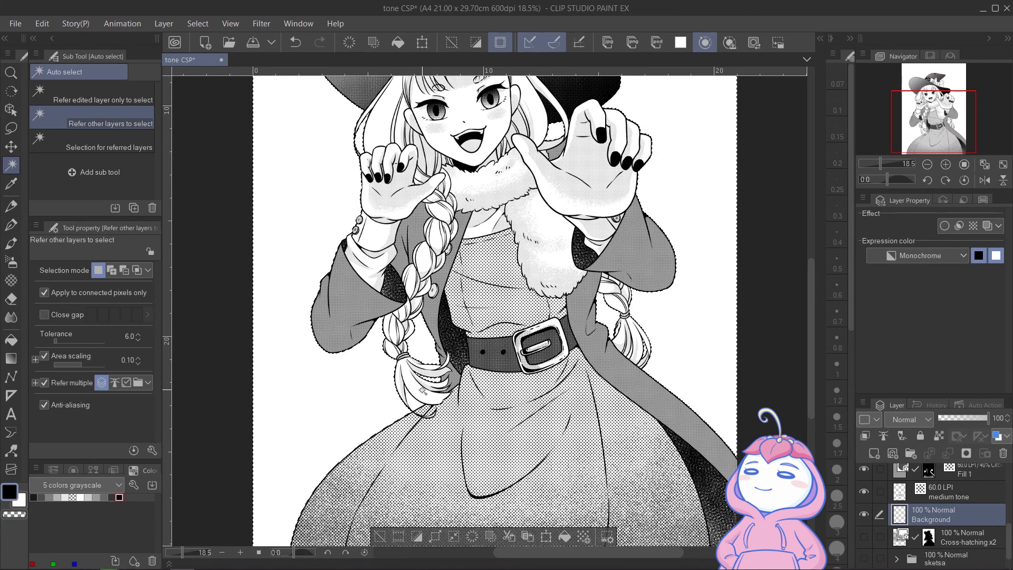
pyautogui.scroll(-2, 490, 358)
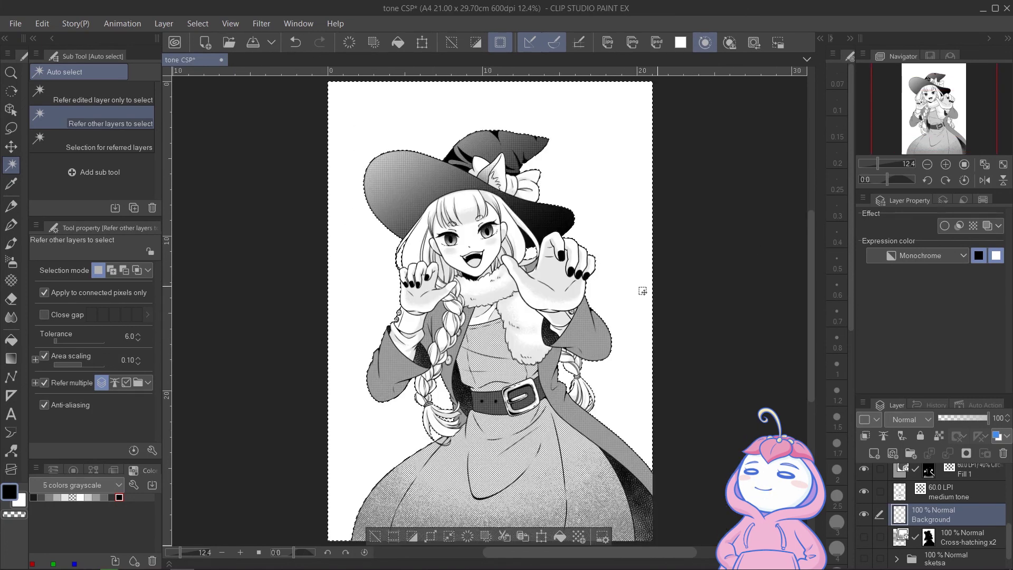
# Show the Cross-hatching x2 layer and darken the background around the witch with black Gauze cloud strokes on the Background layer
pyautogui.click(12, 280)
pyautogui.moveTo(150, 221); pyautogui.dragTo(150, 338)
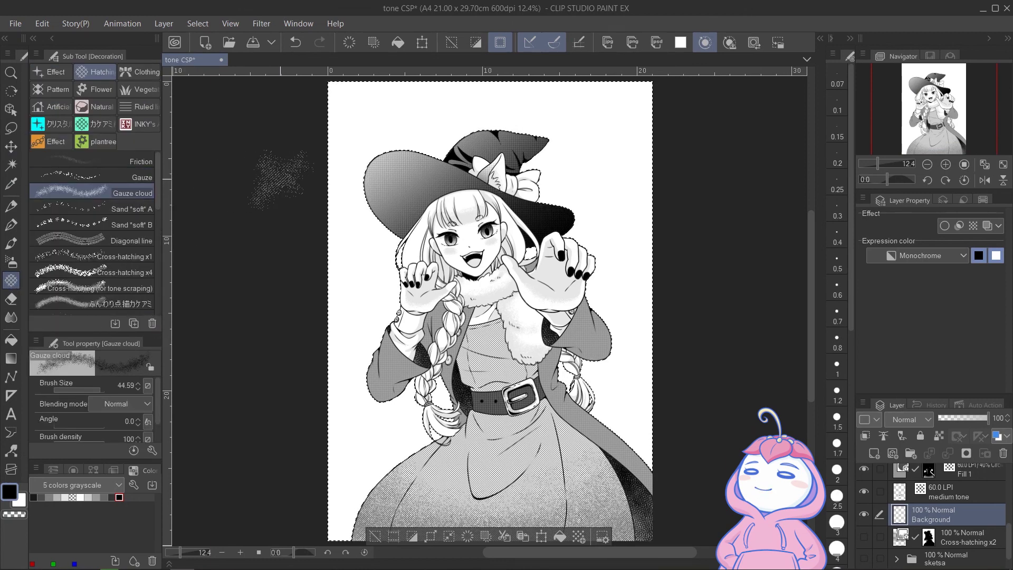
pyautogui.click(864, 536)
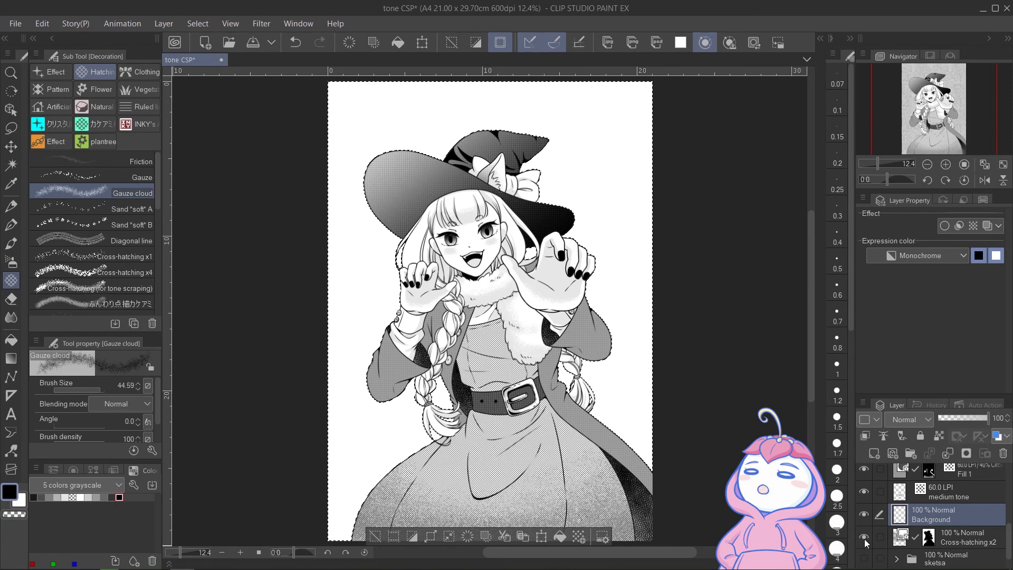
pyautogui.moveTo(308, 116); pyautogui.dragTo(385, 90)
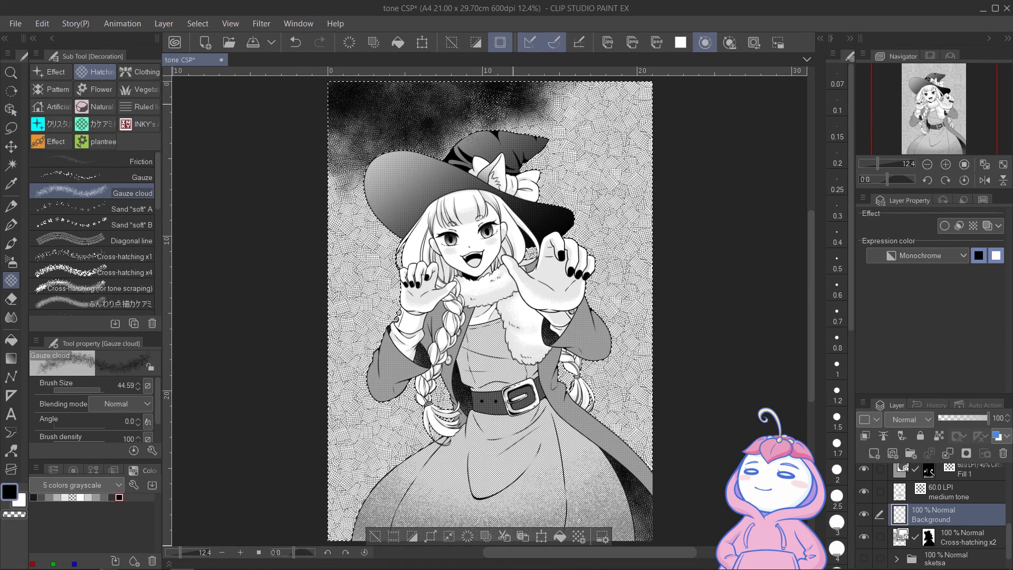
pyautogui.moveTo(513, 109); pyautogui.dragTo(614, 108)
pyautogui.moveTo(318, 271)
pyautogui.mouseDown()
pyautogui.moveTo(356, 253)
pyautogui.moveTo(343, 343)
pyautogui.mouseUp()
pyautogui.moveTo(649, 199)
pyautogui.mouseDown()
pyautogui.moveTo(591, 163)
pyautogui.moveTo(633, 312)
pyautogui.mouseUp()
pyautogui.moveTo(634, 274)
pyautogui.mouseDown()
pyautogui.moveTo(659, 443)
pyautogui.moveTo(692, 316)
pyautogui.mouseUp()
pyautogui.moveTo(338, 349)
pyautogui.mouseDown()
pyautogui.moveTo(343, 501)
pyautogui.moveTo(446, 399)
pyautogui.mouseUp()
pyautogui.moveTo(628, 465)
pyautogui.mouseDown()
pyautogui.moveTo(639, 180)
pyautogui.moveTo(631, 300)
pyautogui.moveTo(507, 123)
pyautogui.mouseUp()
pyautogui.moveTo(581, 132)
pyautogui.mouseDown()
pyautogui.moveTo(707, 100)
pyautogui.moveTo(700, 364)
pyautogui.moveTo(715, 279)
pyautogui.mouseUp()
pyautogui.moveTo(380, 149)
pyautogui.mouseDown()
pyautogui.moveTo(378, 564)
pyautogui.moveTo(275, 358)
pyautogui.moveTo(346, 539)
pyautogui.moveTo(347, 270)
pyautogui.mouseUp()
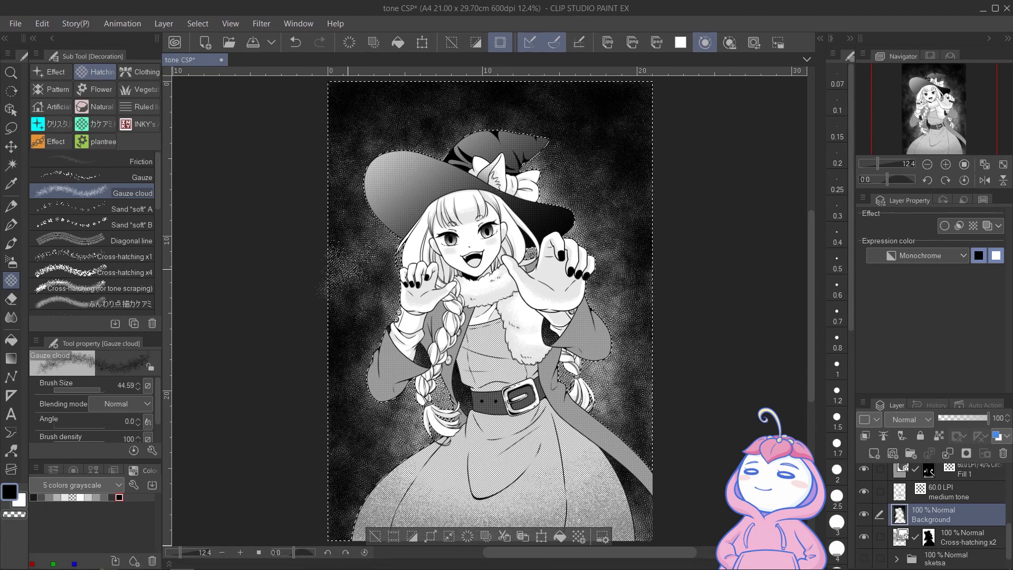
pyautogui.moveTo(655, 95)
pyautogui.mouseDown()
pyautogui.moveTo(621, 525)
pyautogui.moveTo(510, 343)
pyautogui.moveTo(447, 320)
pyautogui.moveTo(786, 380)
pyautogui.mouseUp()
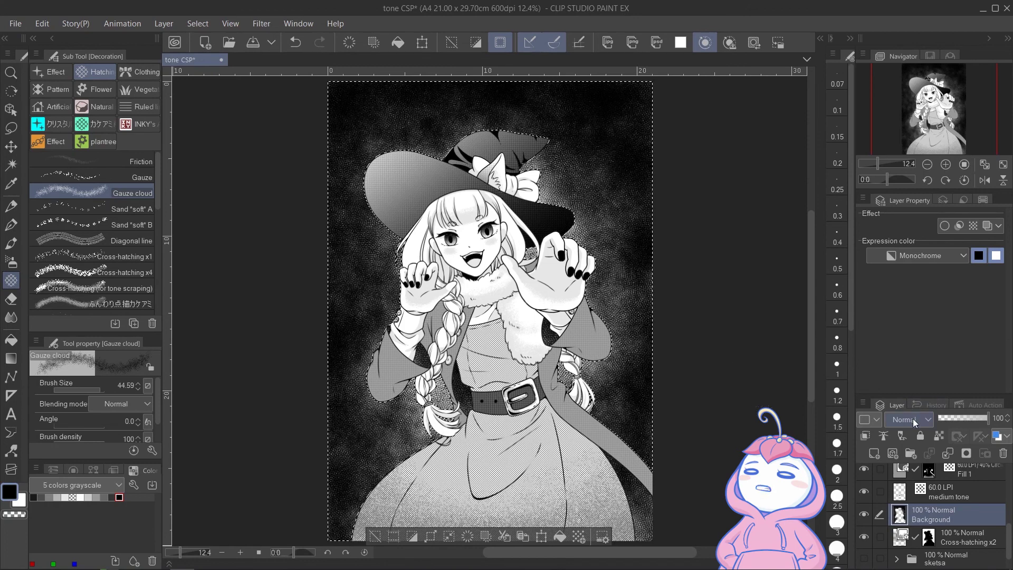
# Create a layer folder named BG and move the Background and Cross-hatching x2 layers into it
pyautogui.click(914, 454)
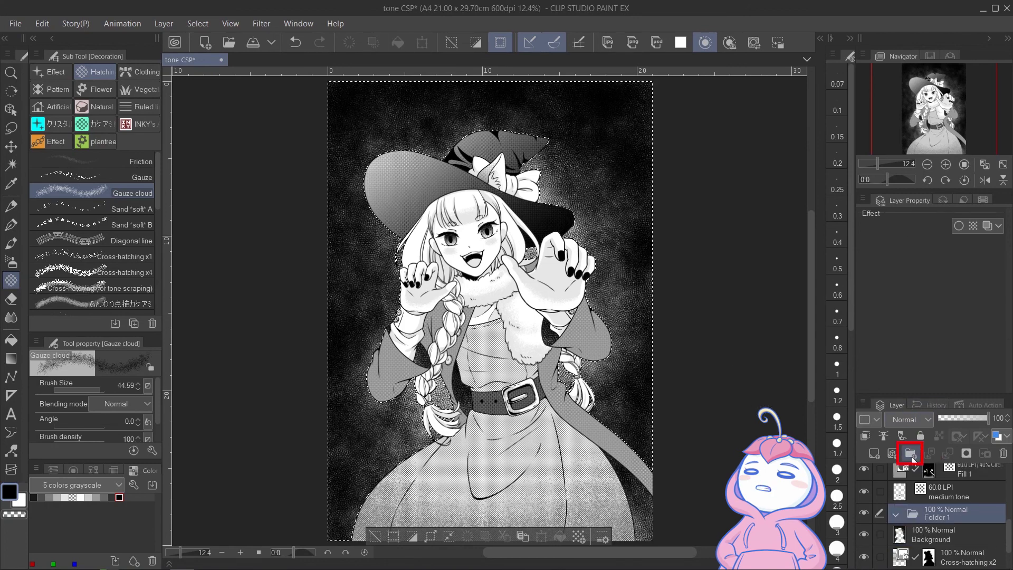
pyautogui.doubleClick(937, 518)
pyautogui.write('BG')
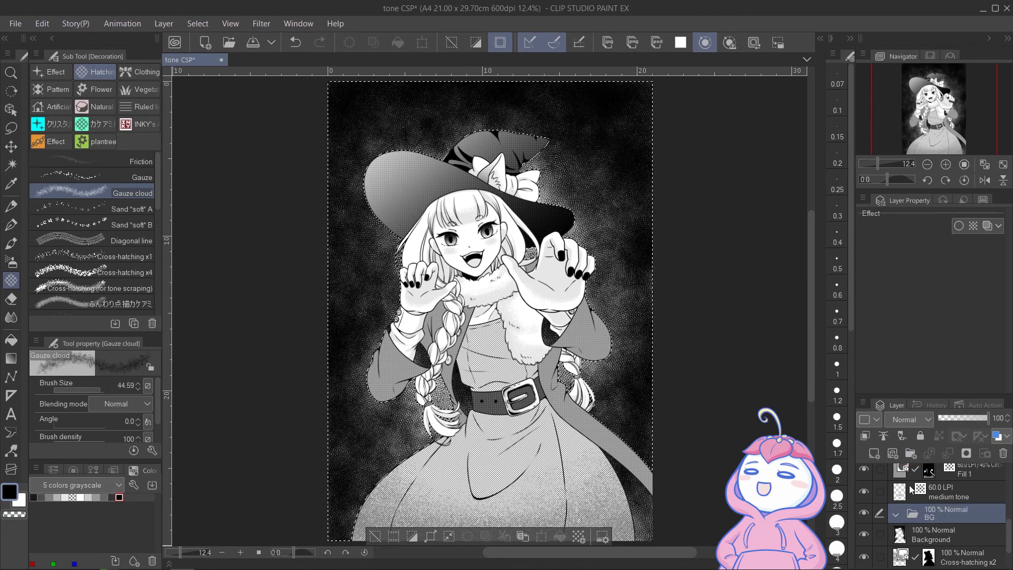
pyautogui.click(936, 538)
pyautogui.moveTo(937, 536)
pyautogui.mouseDown()
pyautogui.moveTo(943, 513)
pyautogui.moveTo(912, 517)
pyautogui.mouseUp()
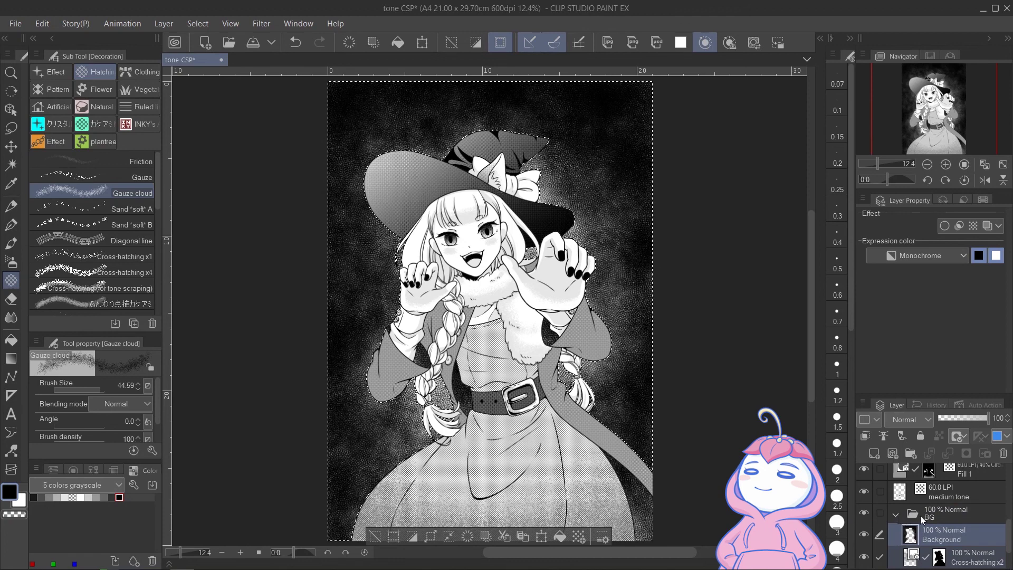
# Create a new layer named white directly above the Background layer in the BG folder
pyautogui.moveTo(1010, 530); pyautogui.dragTo(1010, 542)
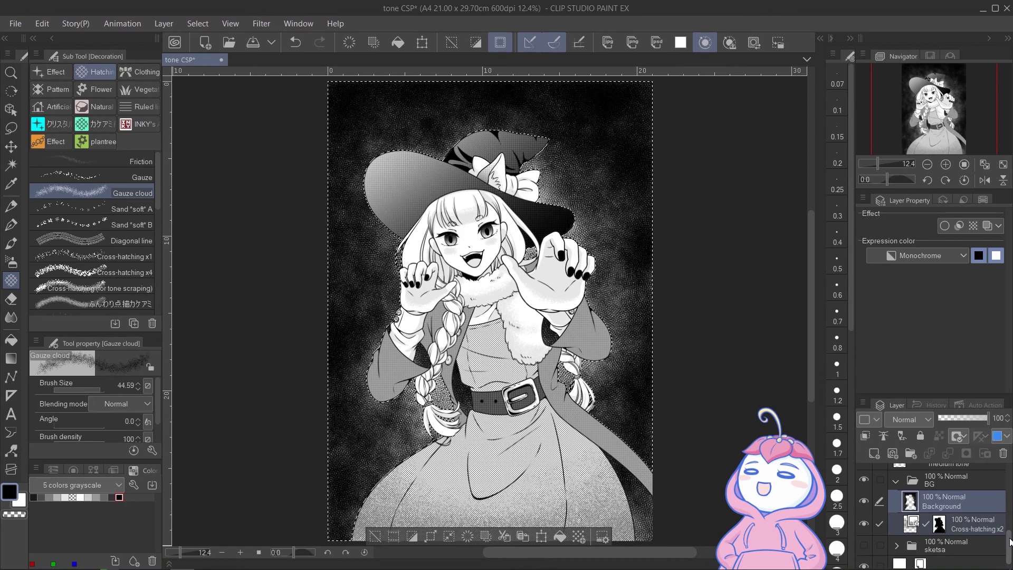
pyautogui.press('o')
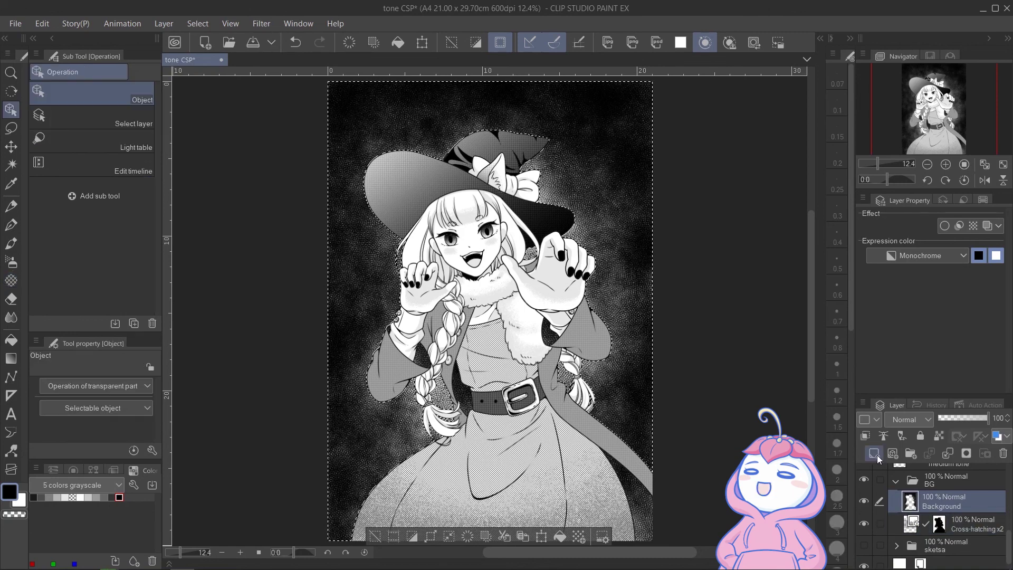
pyautogui.click(874, 453)
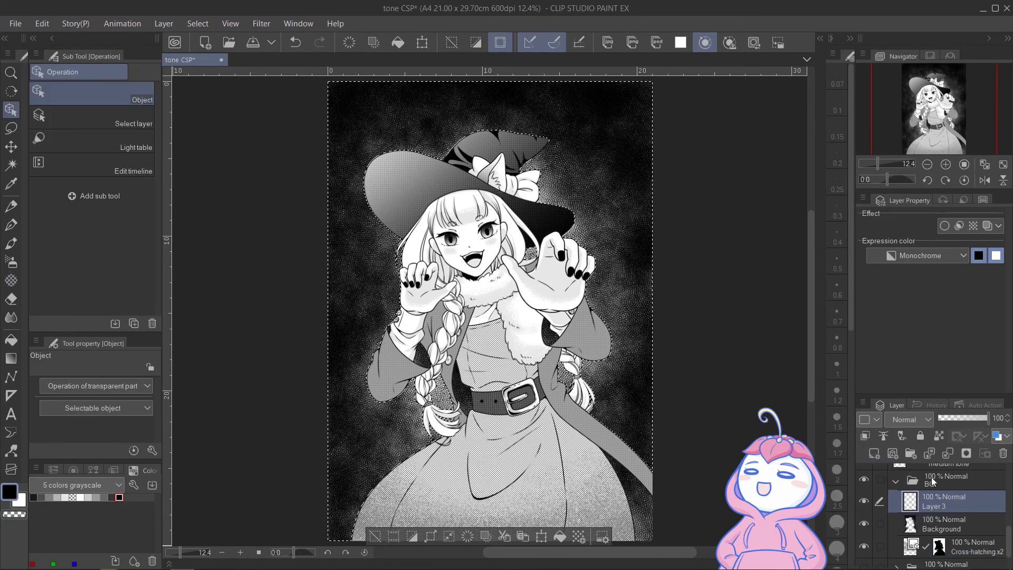
pyautogui.doubleClick(937, 507)
pyautogui.write('white')
pyautogui.press('Return')
# Outline the background selection in white with a 0.60 mm line drawn inside, and clear the selection
pyautogui.click(40, 24)
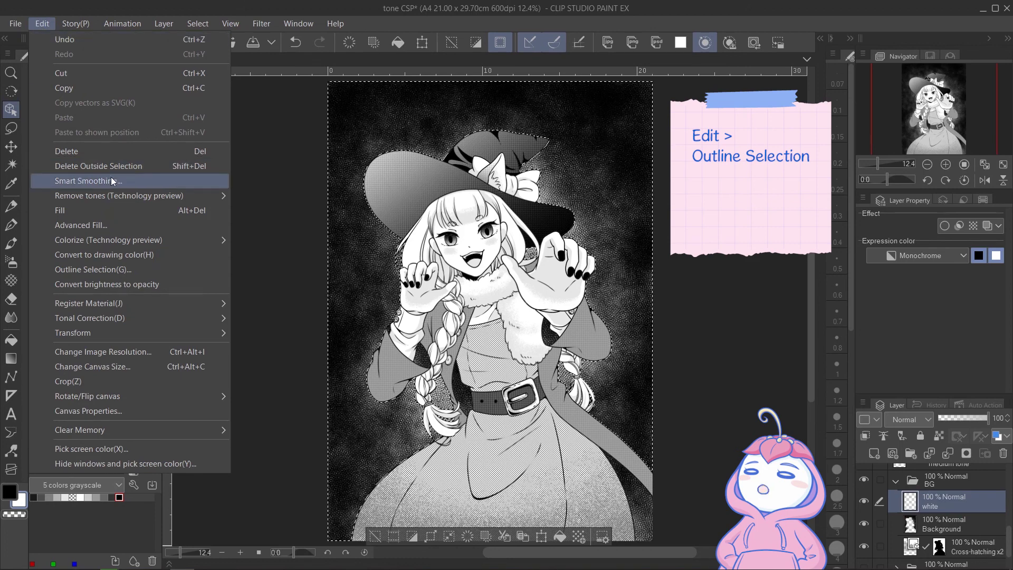
pyautogui.click(140, 267)
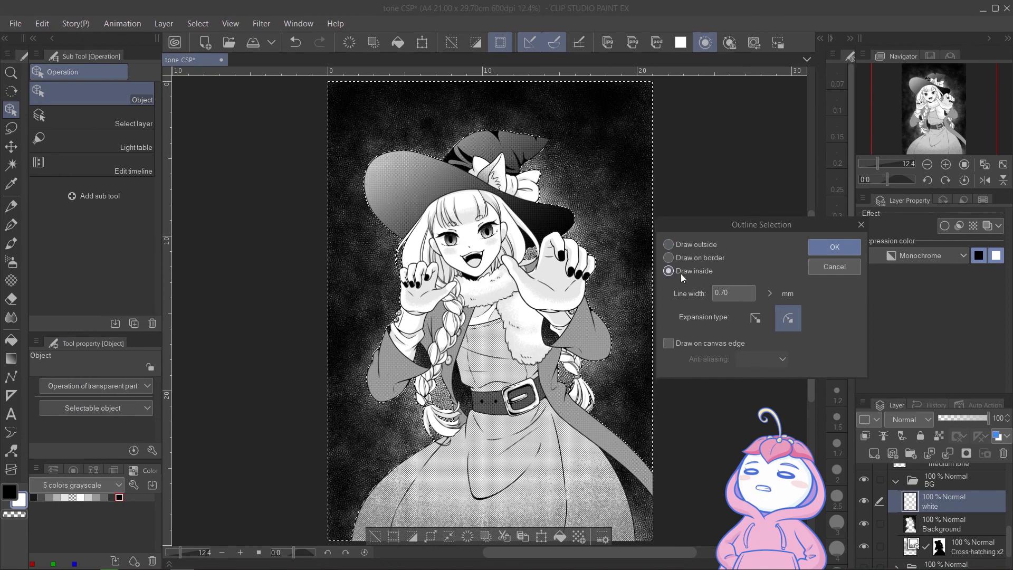
pyautogui.click(739, 296)
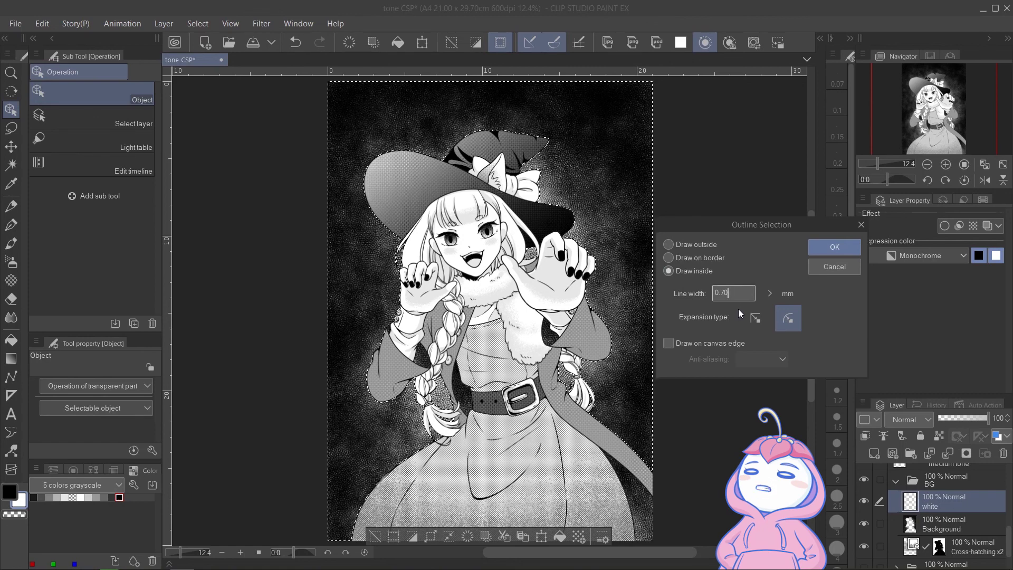
pyautogui.press('BackSpace')
pyautogui.press('BackSpace')
pyautogui.write('60')
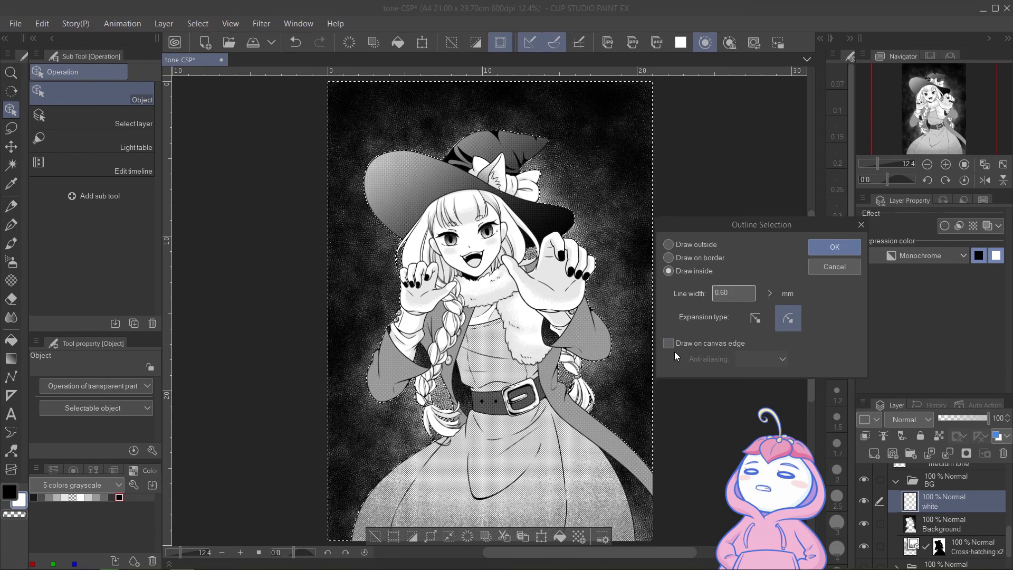
pyautogui.click(844, 247)
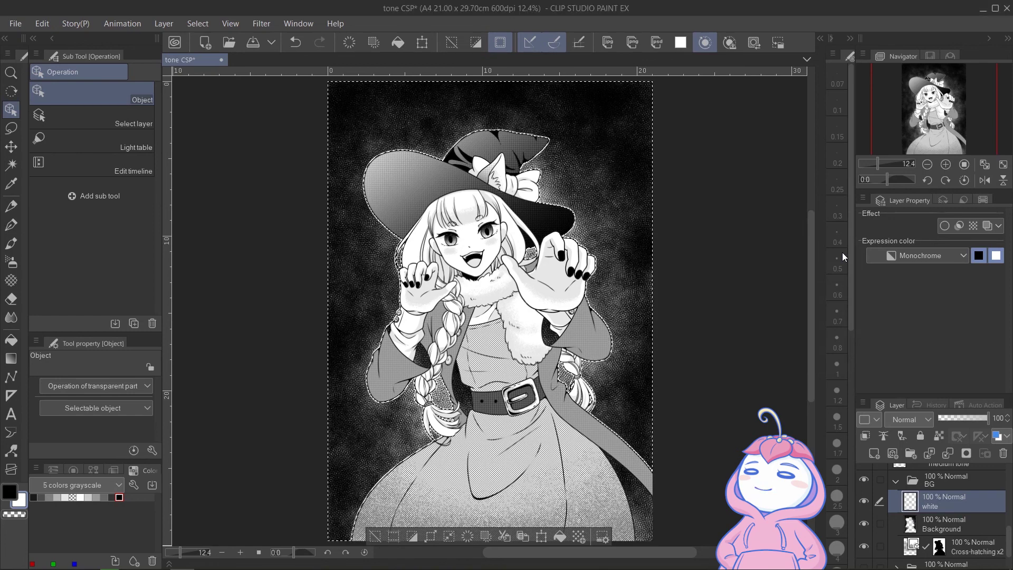
pyautogui.hotkey('ctrl', 'd')
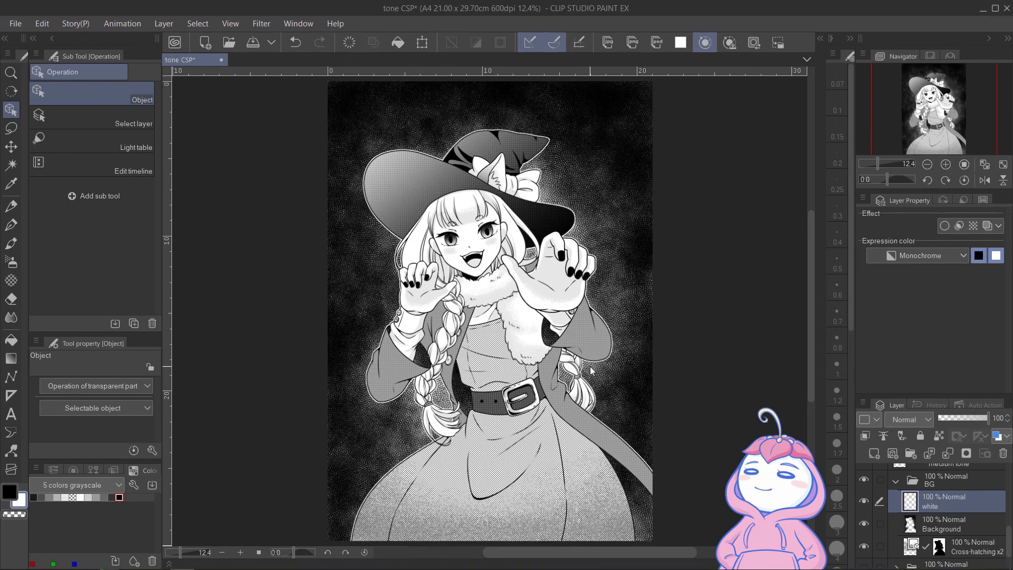
# Create a new layer named decor above the white layer in the BG folder
pyautogui.click(874, 455)
pyautogui.doubleClick(942, 507)
pyautogui.write('decor')
pyautogui.press('Return')
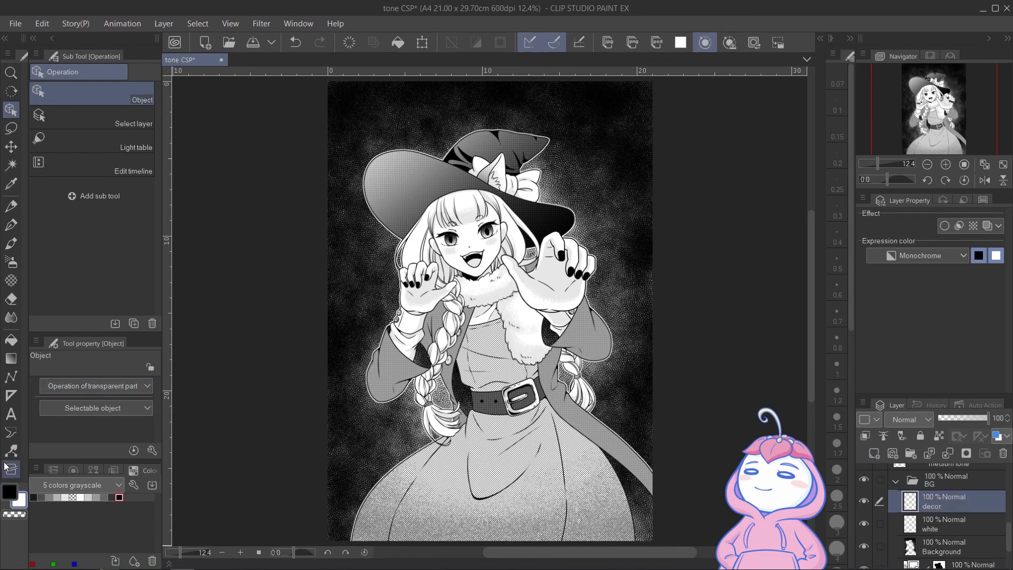
# Scatter white sparkles of various sizes across the dark background around the witch with the Sparkle B decoration brush
pyautogui.click(11, 280)
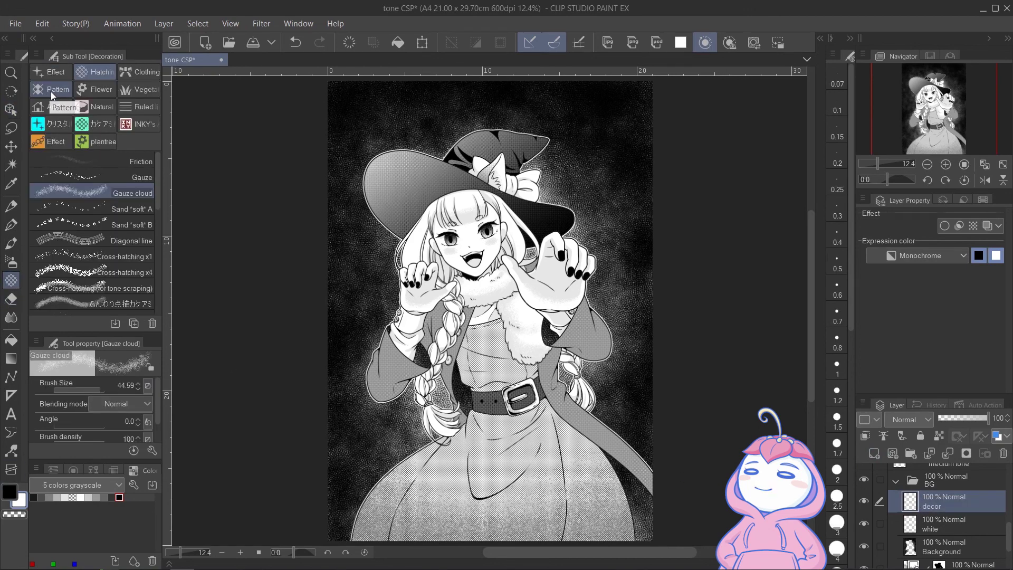
pyautogui.click(55, 71)
pyautogui.click(121, 226)
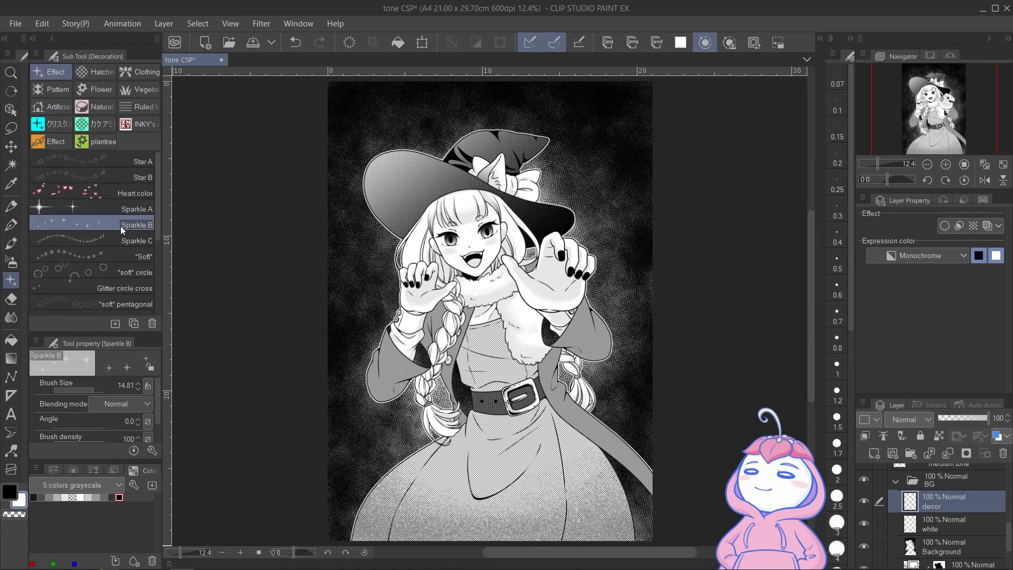
pyautogui.moveTo(537, 116)
pyautogui.mouseDown()
pyautogui.moveTo(556, 177)
pyautogui.moveTo(602, 237)
pyautogui.mouseUp()
pyautogui.moveTo(479, 112)
pyautogui.mouseDown()
pyautogui.moveTo(448, 134)
pyautogui.moveTo(412, 128)
pyautogui.mouseUp()
pyautogui.hotkey('ctrl', 'z')
pyautogui.moveTo(360, 205); pyautogui.dragTo(385, 312)
pyautogui.moveTo(607, 280); pyautogui.dragTo(609, 291)
pyautogui.moveTo(357, 428); pyautogui.dragTo(398, 446)
pyautogui.moveTo(624, 372); pyautogui.dragTo(607, 385)
pyautogui.click(621, 409)
pyautogui.click(620, 309)
pyautogui.click(585, 204)
pyautogui.hotkey('ctrl', 'z')
pyautogui.click(584, 205)
pyautogui.click(389, 139)
pyautogui.click(510, 118)
pyautogui.click(509, 119)
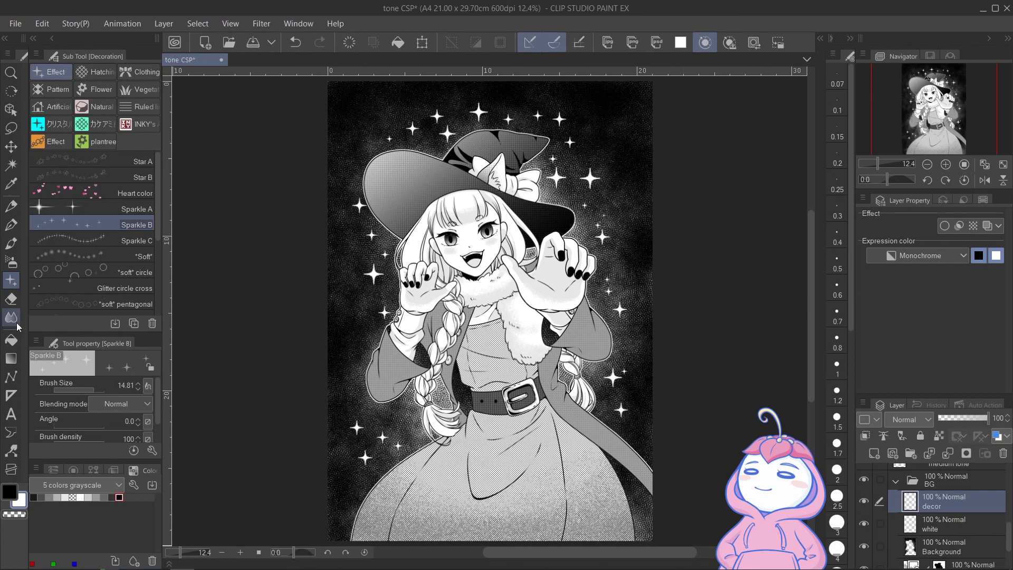
# Create a new layer named decor2 above the decor layer
pyautogui.hotkey('ctrl', 'shift', 'n')
pyautogui.doubleClick(935, 506)
pyautogui.write('decor2')
pyautogui.press('Return')
# Draw several chains across the page at different angles behind the witch with the Gold chain brush
pyautogui.click(138, 72)
pyautogui.scroll(-2, 93, 211)
pyautogui.click(92, 197)
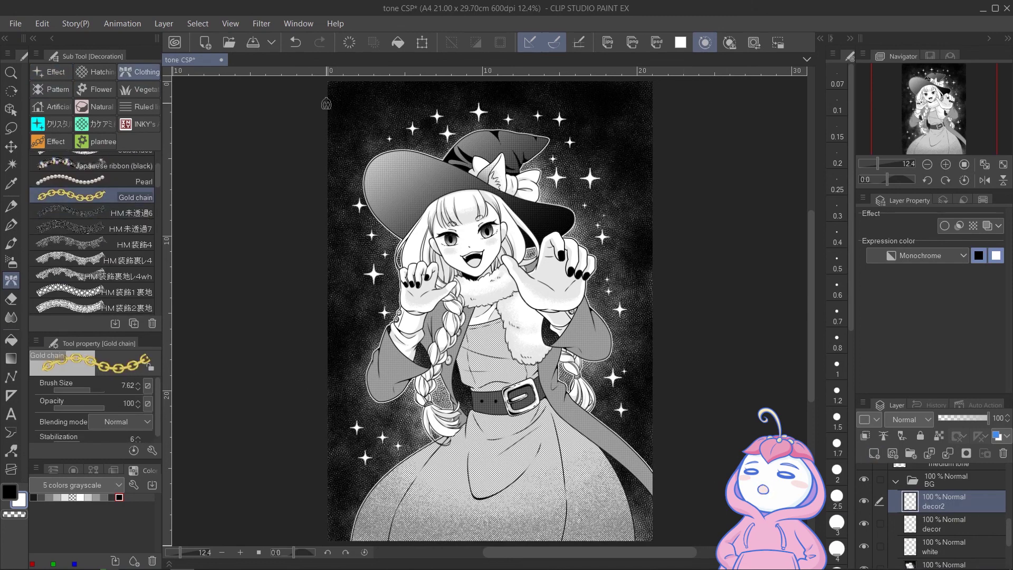
pyautogui.moveTo(321, 106); pyautogui.dragTo(654, 156)
pyautogui.moveTo(654, 109); pyautogui.dragTo(324, 224)
pyautogui.moveTo(324, 328); pyautogui.dragTo(654, 380)
pyautogui.moveTo(324, 470); pyautogui.dragTo(654, 430)
pyautogui.moveTo(653, 206); pyautogui.dragTo(325, 250)
# Erase the chain parts that overlap the witch's hat, hair and body with the Hard eraser
pyautogui.press('e')
pyautogui.moveTo(394, 206); pyautogui.dragTo(411, 206)
pyautogui.moveTo(506, 158); pyautogui.dragTo(532, 137)
pyautogui.moveTo(415, 254)
pyautogui.mouseDown()
pyautogui.moveTo(487, 226)
pyautogui.moveTo(556, 227)
pyautogui.mouseUp()
pyautogui.hotkey('ctrl', 'z')
pyautogui.press('[')
pyautogui.press('[')
pyautogui.moveTo(566, 390)
pyautogui.mouseDown()
pyautogui.moveTo(662, 342)
pyautogui.moveTo(372, 309)
pyautogui.moveTo(407, 214)
pyautogui.mouseUp()
pyautogui.moveTo(389, 401); pyautogui.dragTo(762, 346)
pyautogui.moveTo(599, 159); pyautogui.dragTo(543, 437)
pyautogui.moveTo(556, 148); pyautogui.dragTo(589, 199)
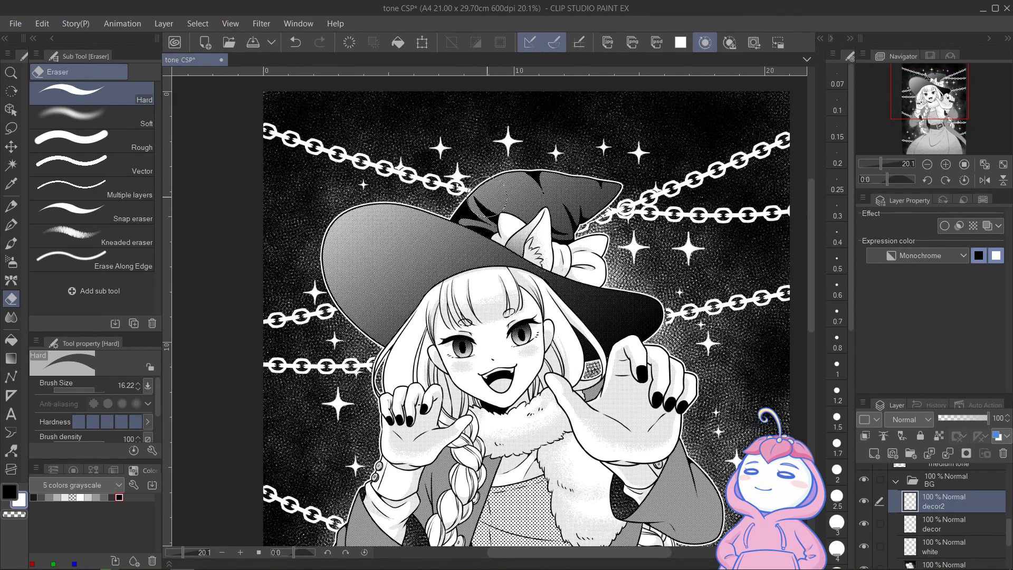
pyautogui.scroll(-3, 381, 272)
pyautogui.press('b')
pyautogui.press('e')
# On the decor layer, lasso the sparkles around the hat and reposition them clear of the chains
pyautogui.hotkey('alt', '[')
pyautogui.press('m')
pyautogui.moveTo(395, 236); pyautogui.dragTo(373, 227)
pyautogui.hotkey('ctrl', 't')
pyautogui.press('^')
pyautogui.press('Return')
pyautogui.press('-')
pyautogui.scroll(3, 467, 180)
pyautogui.moveTo(469, 173); pyautogui.dragTo(435, 140)
pyautogui.hotkey('ctrl', 't')
pyautogui.moveTo(407, 195); pyautogui.dragTo(406, 173)
pyautogui.press('Return')
pyautogui.hotkey('ctrl', 't')
pyautogui.press('Return')
# Lasso and reposition the sparkles beside the witch's sleeves and braids so they sit clear of the chains
pyautogui.moveTo(528, 401); pyautogui.dragTo(522, 227)
pyautogui.hotkey('ctrl', 't')
pyautogui.press('Return')
pyautogui.moveTo(702, 337); pyautogui.dragTo(750, 400)
pyautogui.hotkey('ctrl', 't')
pyautogui.moveTo(742, 395); pyautogui.dragTo(755, 366)
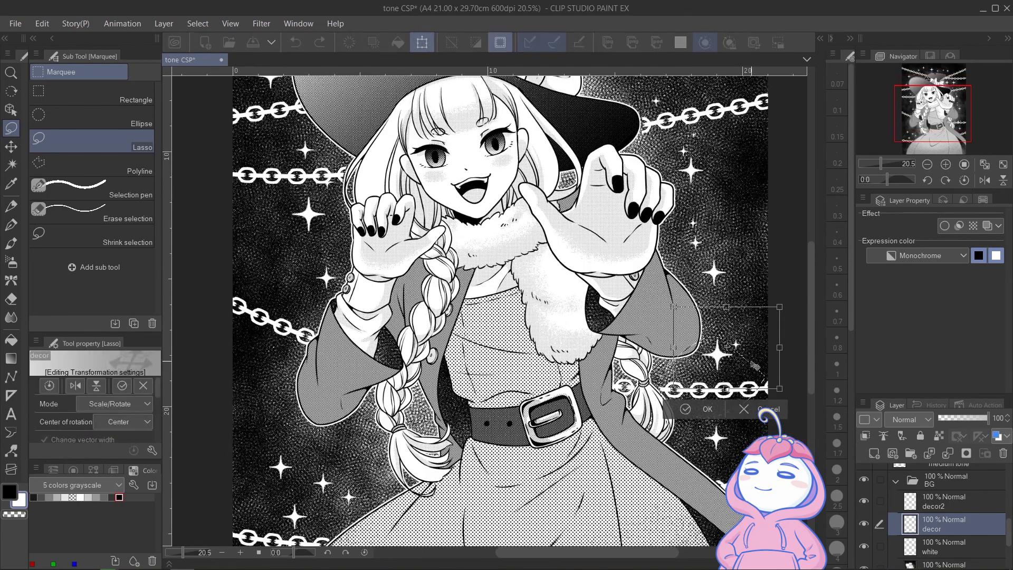
pyautogui.press('Return')
pyautogui.moveTo(528, 369); pyautogui.dragTo(596, 249)
pyautogui.moveTo(337, 253); pyautogui.dragTo(317, 432)
pyautogui.hotkey('ctrl', 't')
pyautogui.press('Return')
pyautogui.moveTo(422, 238); pyautogui.dragTo(423, 347)
pyautogui.press('Return')
pyautogui.hotkey('ctrl', '0')
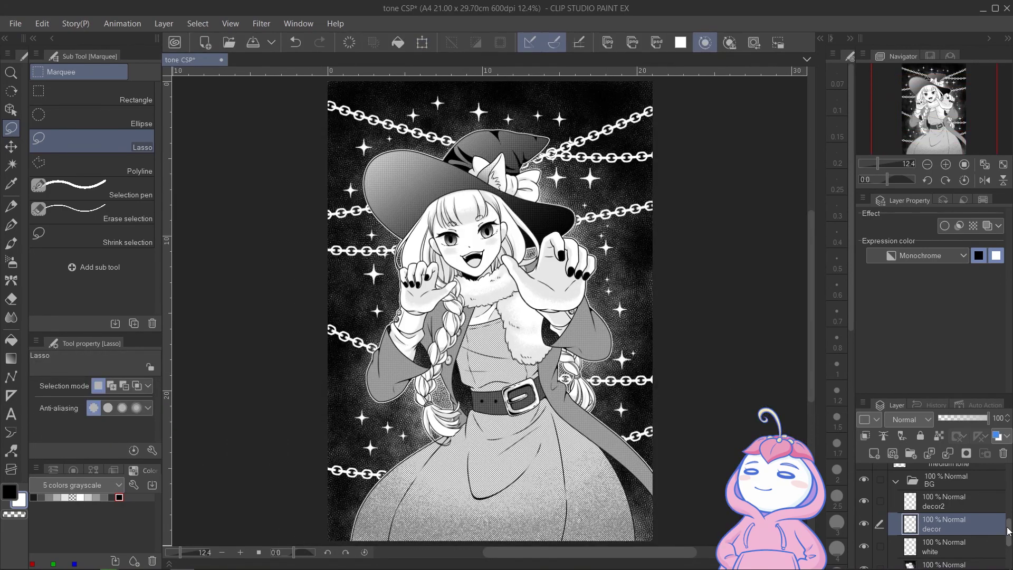
# Move the character's white layer above the lineart layer and add white highlights to both eyes with the G-pen
pyautogui.moveTo(1007, 532); pyautogui.dragTo(1007, 476)
pyautogui.click(923, 502)
pyautogui.press('p')
pyautogui.scroll(6, 469, 237)
pyautogui.moveTo(376, 228); pyautogui.dragTo(373, 236)
pyautogui.moveTo(522, 202); pyautogui.dragTo(518, 210)
pyautogui.moveTo(934, 497); pyautogui.dragTo(934, 469)
pyautogui.click(413, 252)
pyautogui.click(557, 213)
pyautogui.click(382, 245)
pyautogui.click(530, 216)
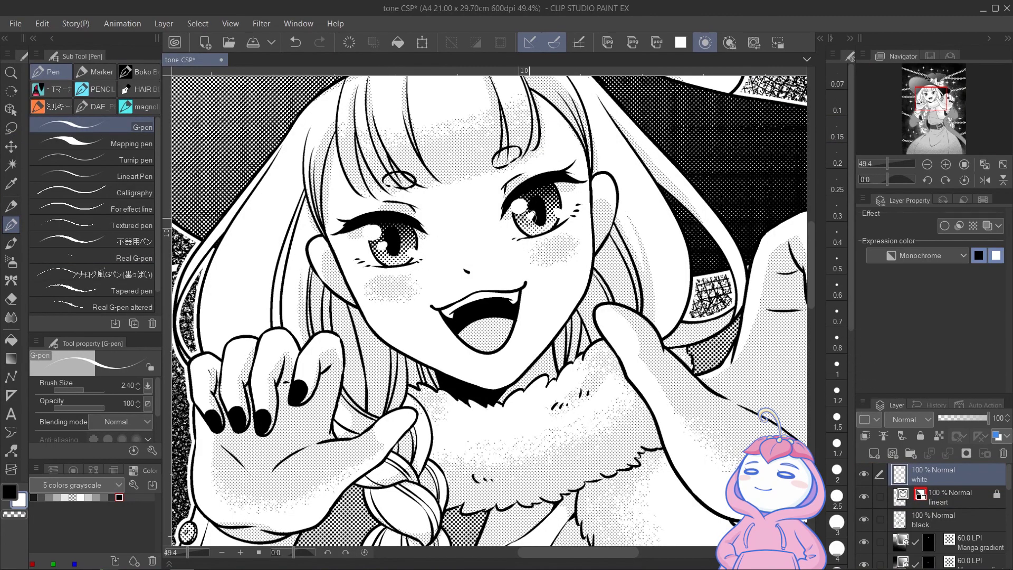
pyautogui.hotkey('ctrl', '0')
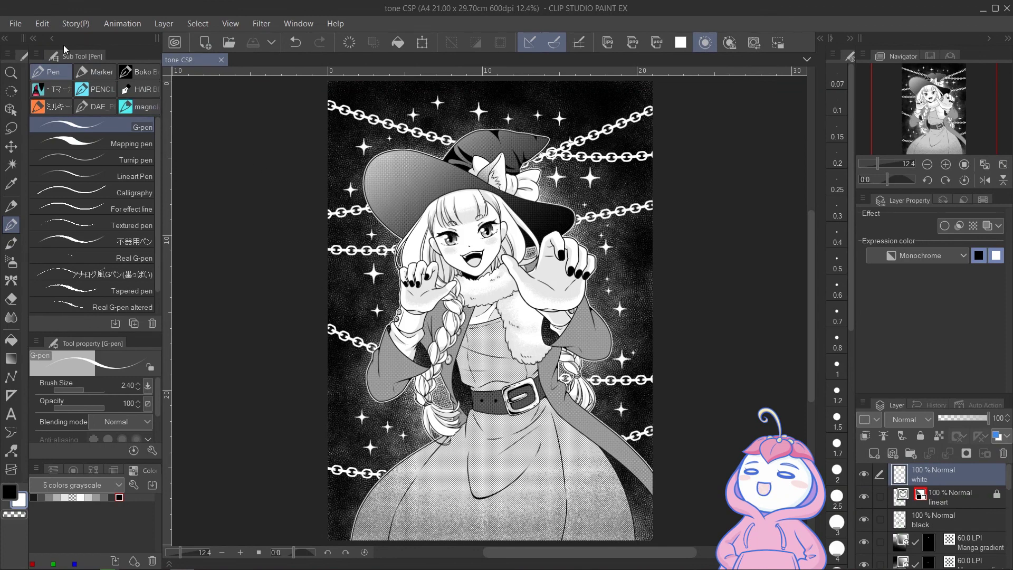
# Start a single-layer JPEG export with the file name tone CSP.jpg in the Source Files folder
pyautogui.click(16, 26)
pyautogui.moveTo(142, 176)
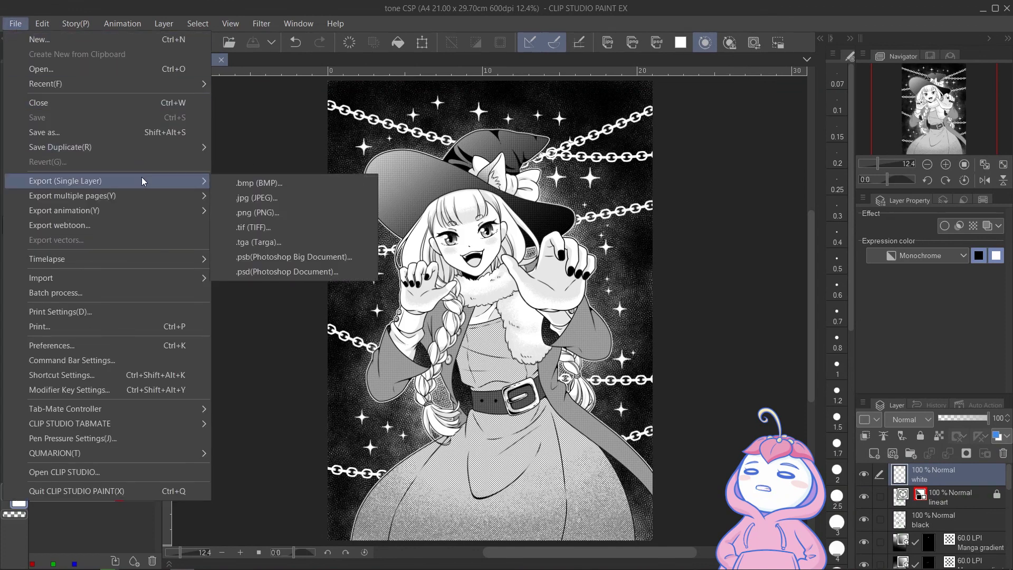
pyautogui.click(272, 198)
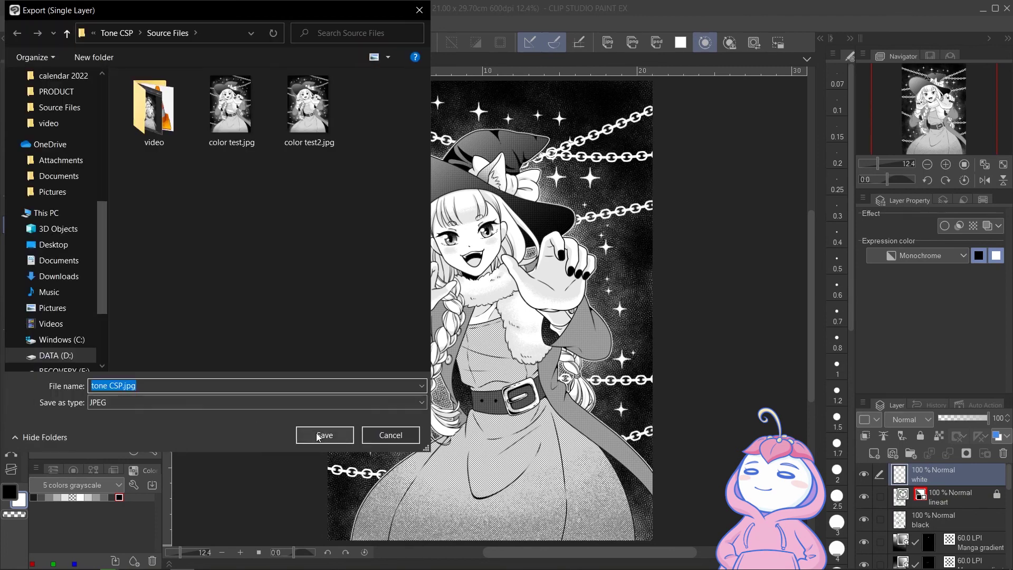
pyautogui.click(321, 438)
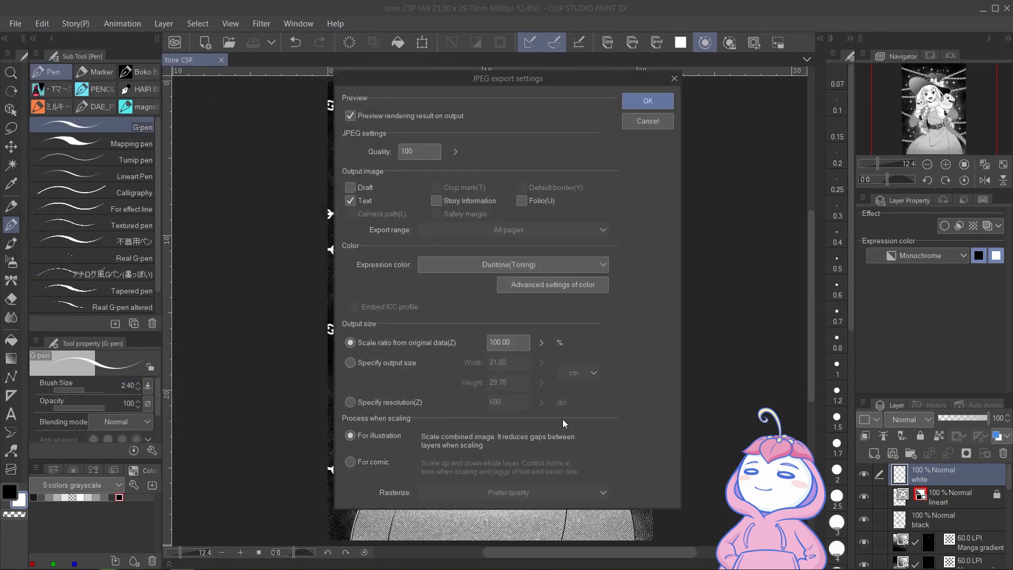
# Set the export's expression color to Duotone(Threshold) and complete the JPEG export
pyautogui.click(476, 268)
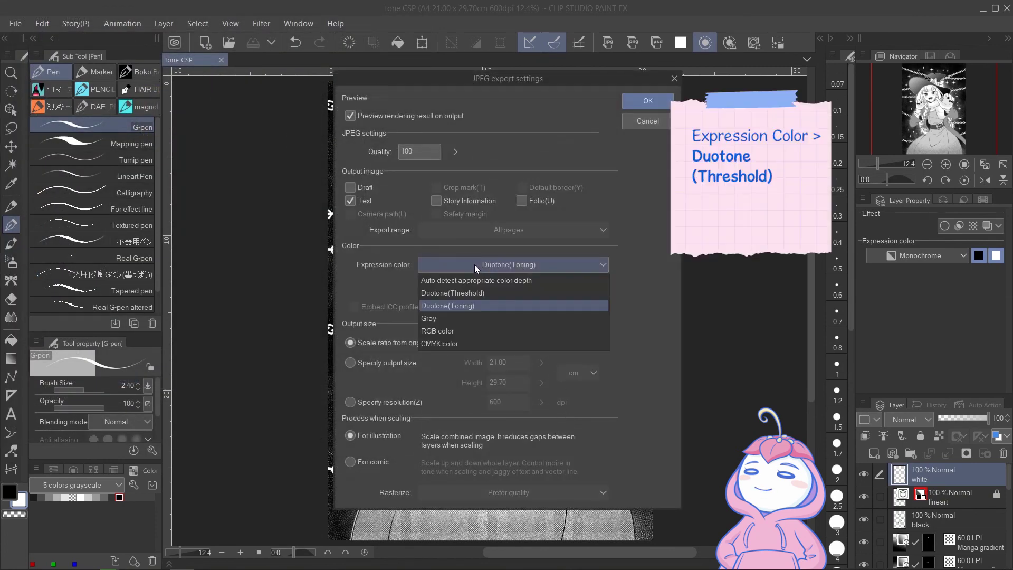
pyautogui.click(504, 293)
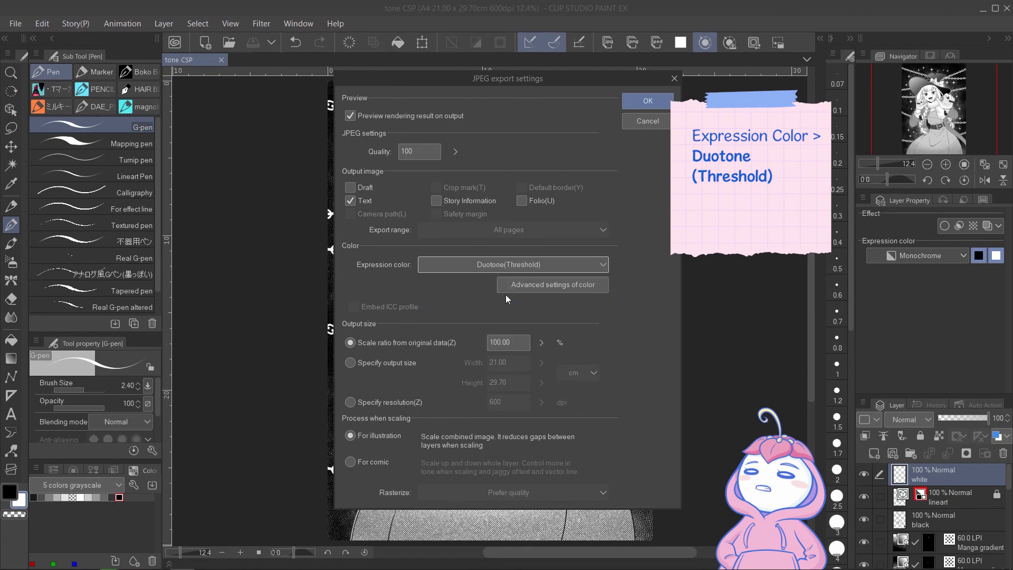
pyautogui.click(655, 101)
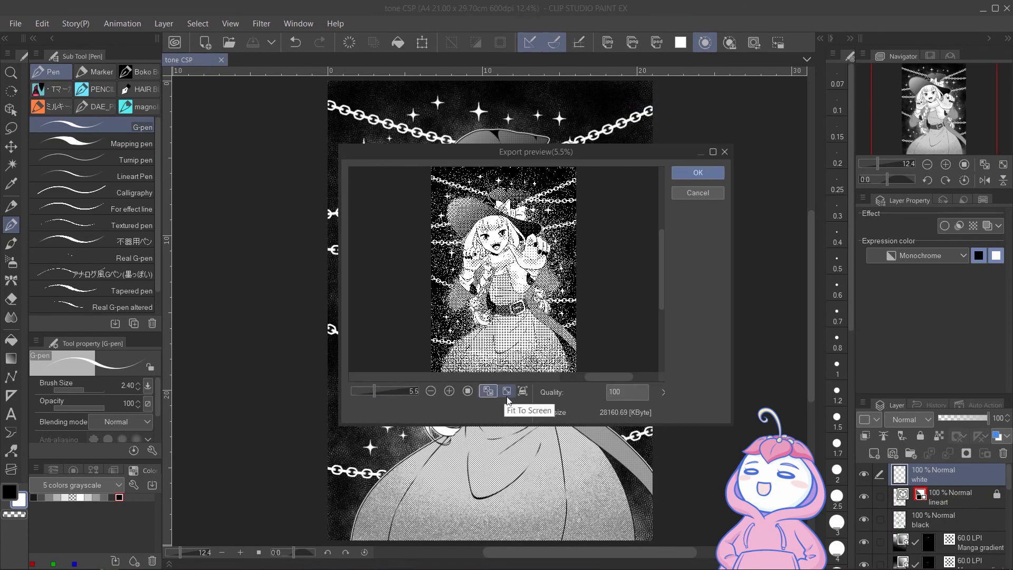
pyautogui.click(701, 173)
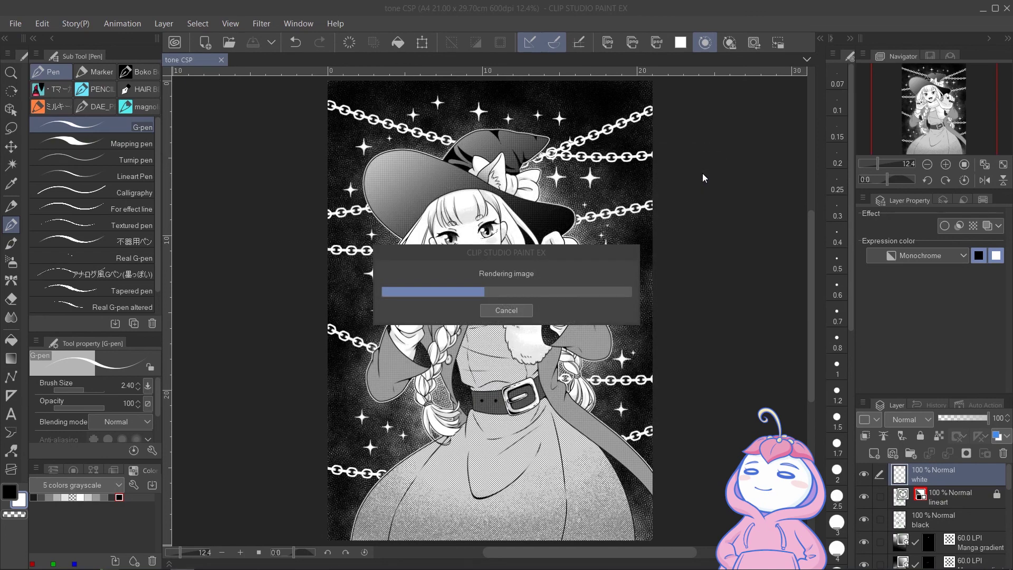